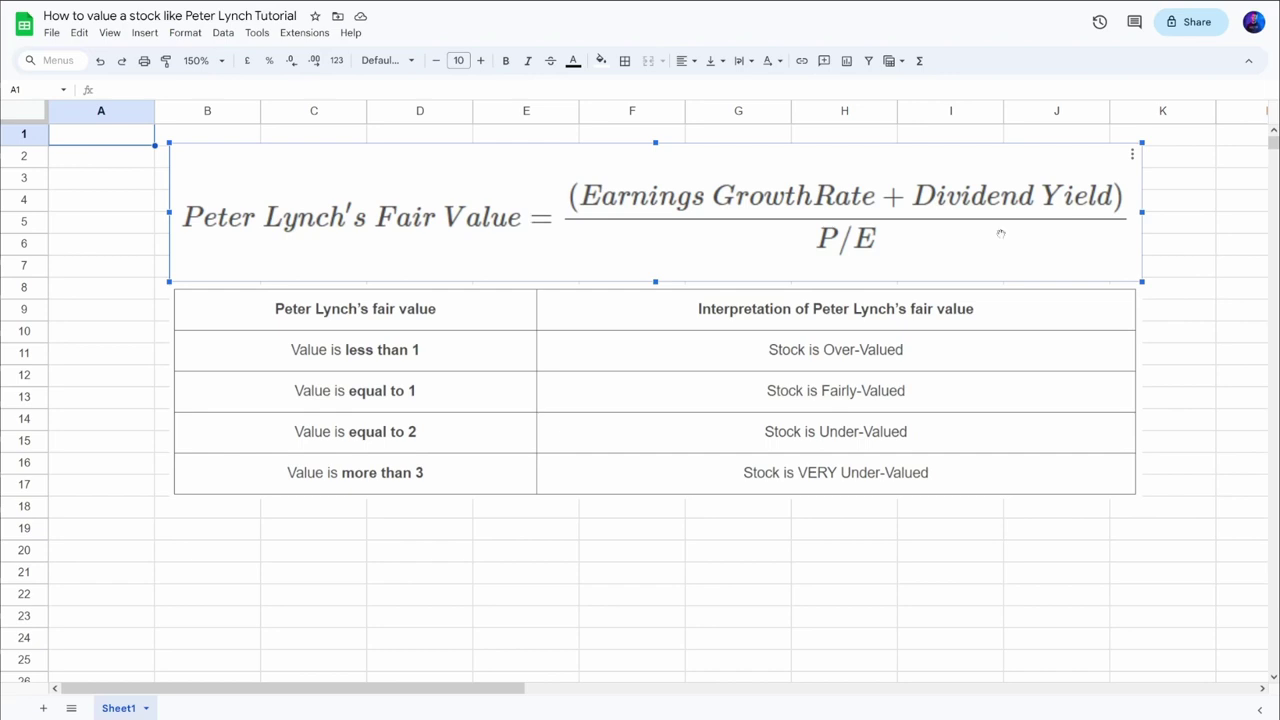
{"action": "left_click", "coordinate": [779, 134]}
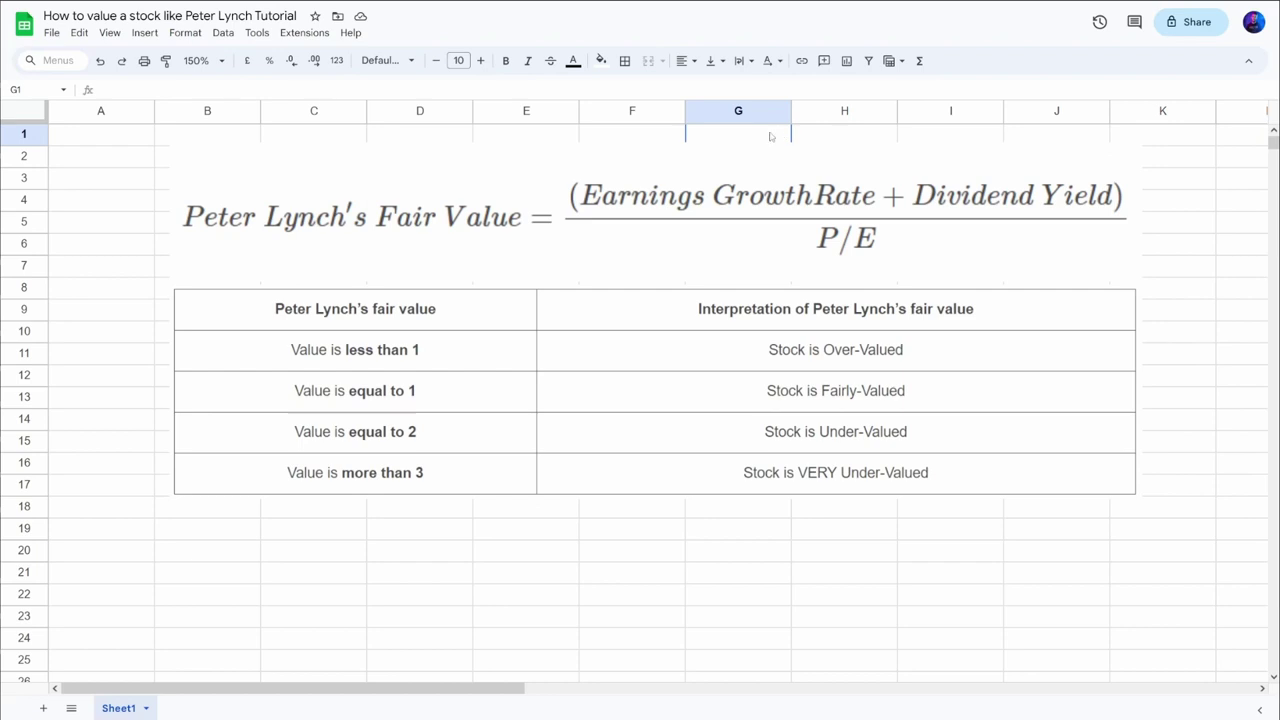
{"action": "left_click", "coordinate": [334, 326]}
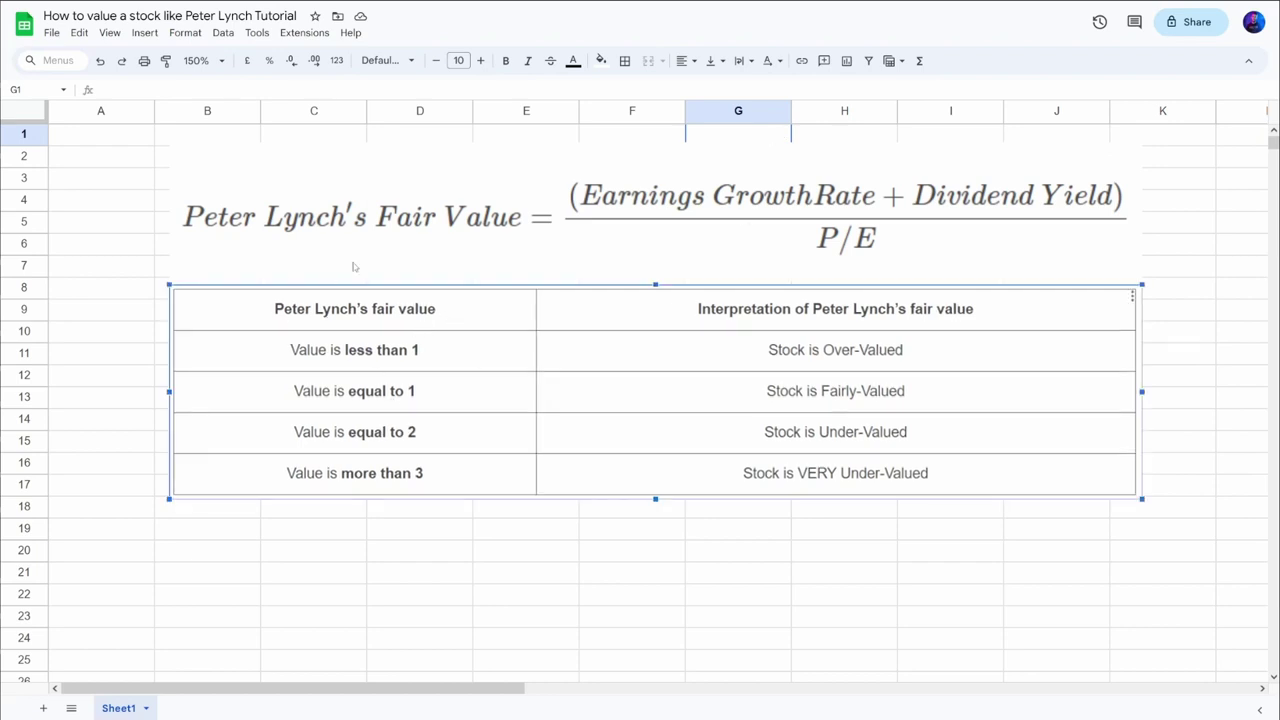
{"action": "left_click", "coordinate": [444, 530]}
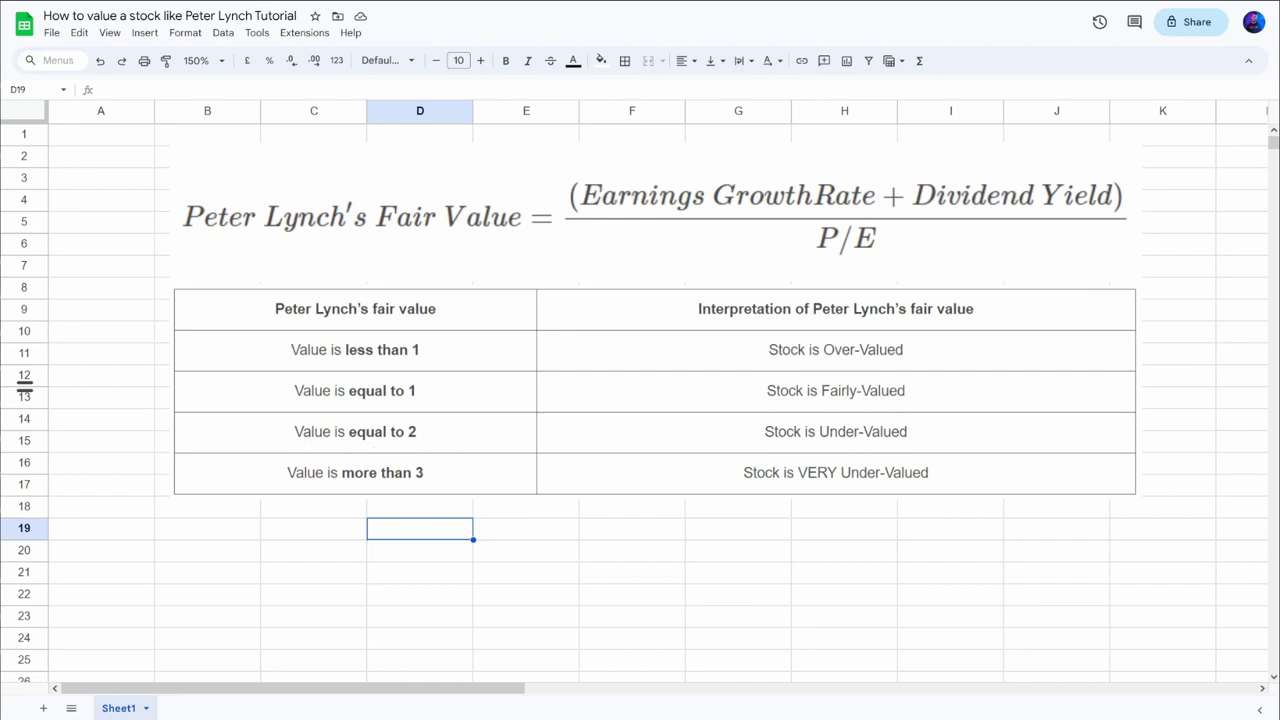
Enter the labels PERatio in cell E20 and EPS Growth in cell E21, below the interpretation table.
{"action": "left_click", "coordinate": [526, 550]}
{"action": "scroll", "coordinate": [486, 400], "scroll_direction": "down", "scroll_amount": 2}
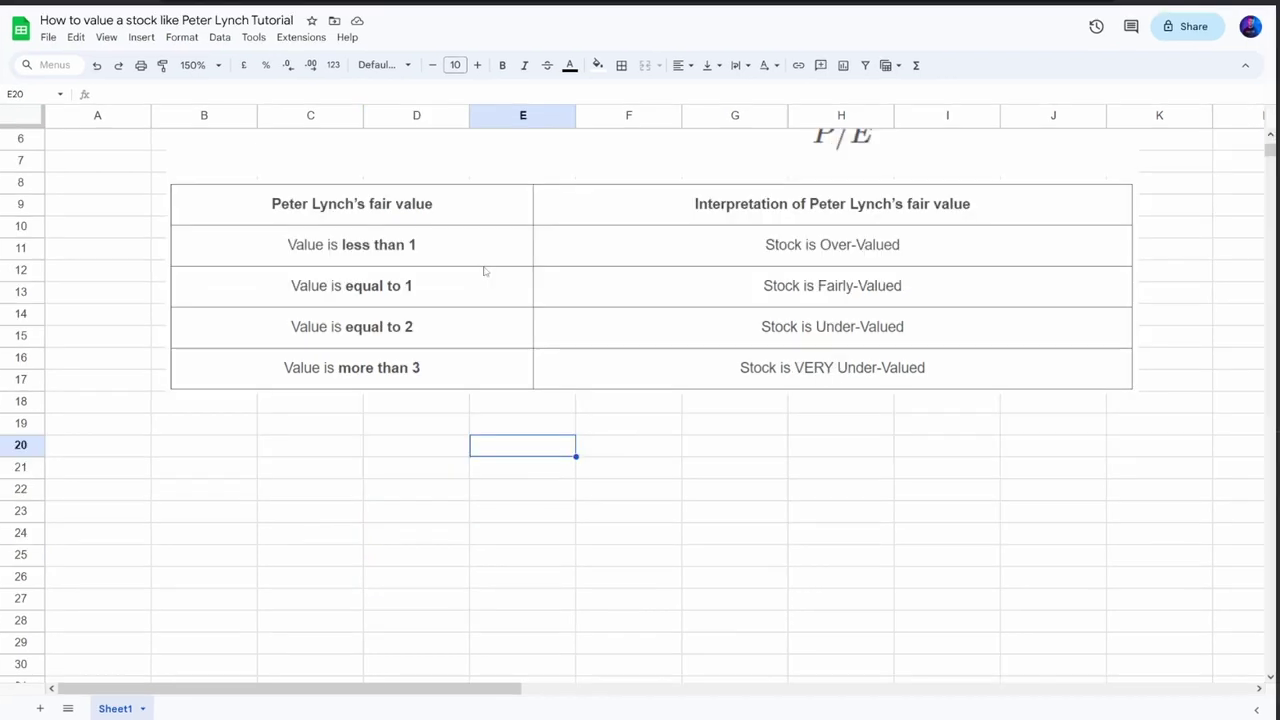
{"action": "type", "text": "PERatio"}
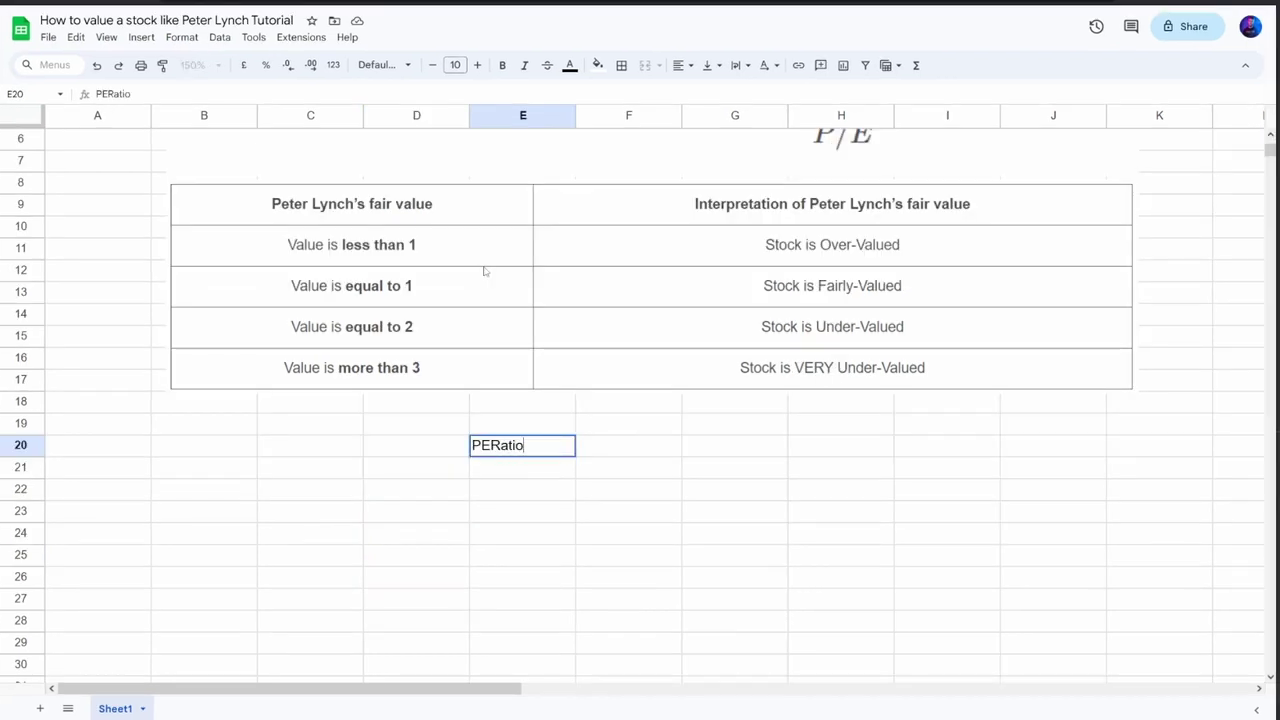
{"action": "key", "text": "Return"}
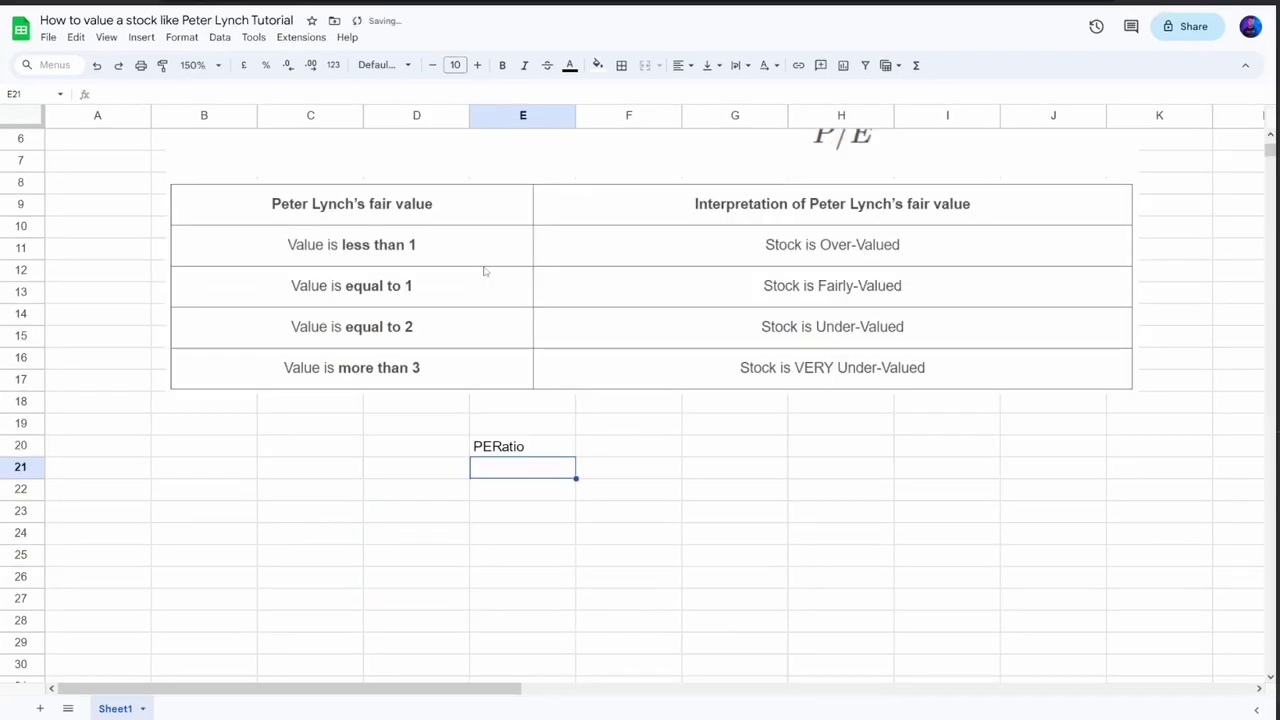
{"action": "type", "text": "EPS Growth"}
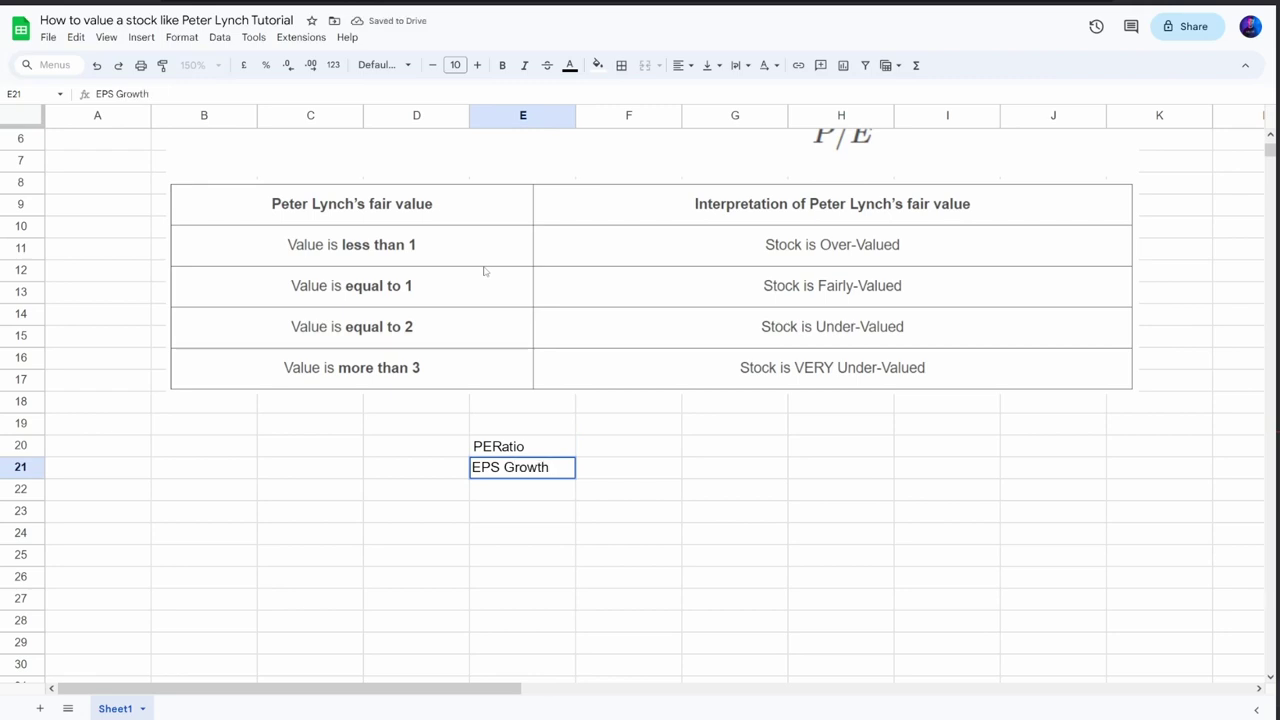
{"action": "key", "text": "Return"}
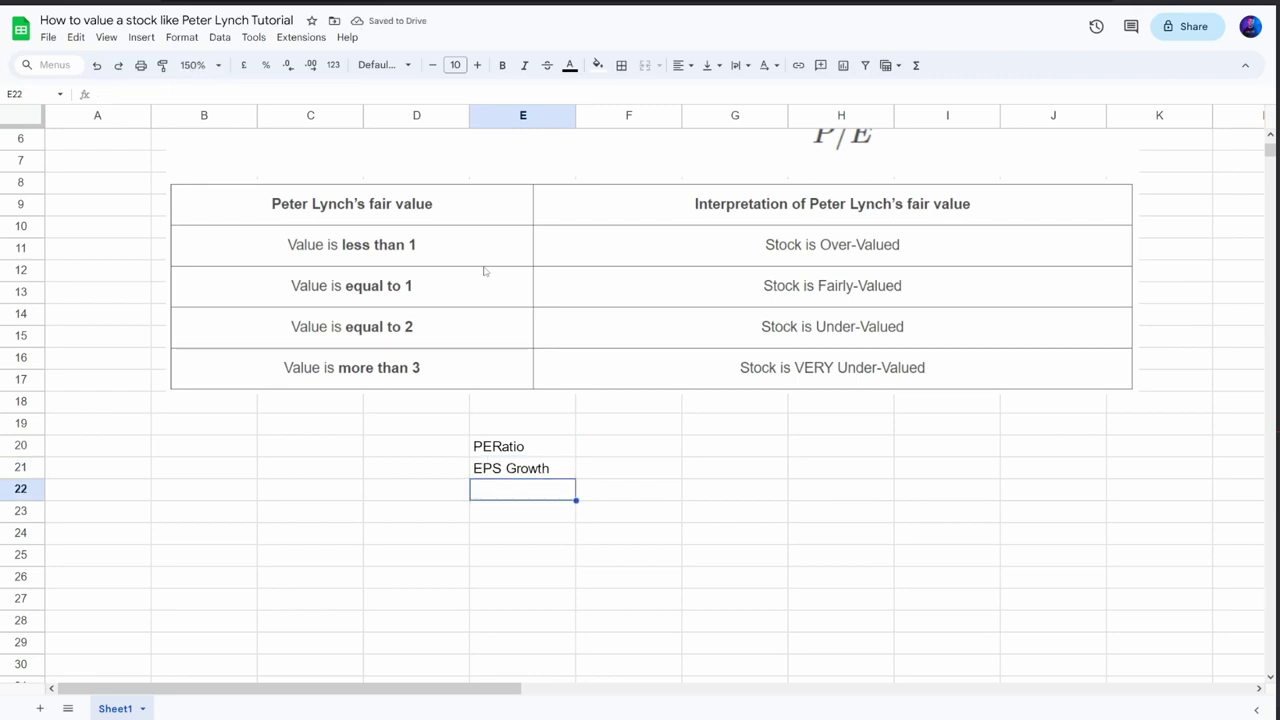
Add the labels Dividend Yield in cell E22 and Current Price in cell E23.
{"action": "type", "text": "Dividend y"}
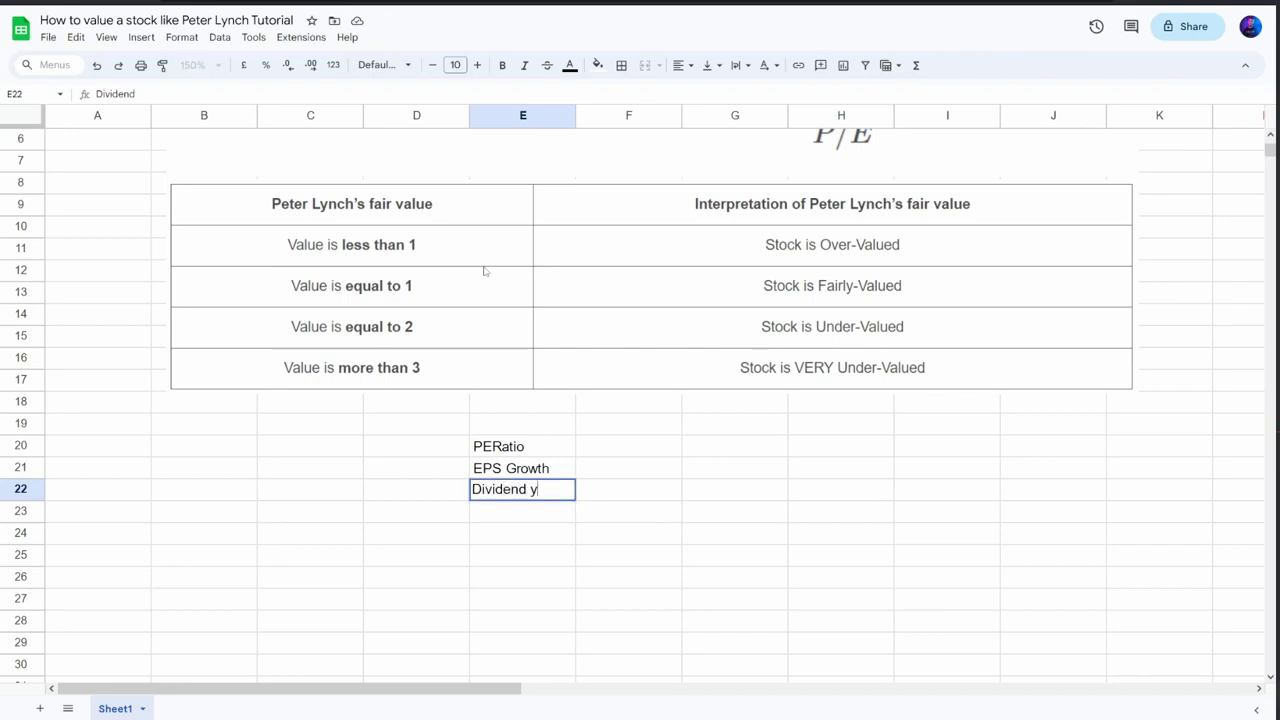
{"action": "key", "text": "BackSpace"}
{"action": "type", "text": "Yield"}
{"action": "key", "text": "Return"}
{"action": "type", "text": "C"}
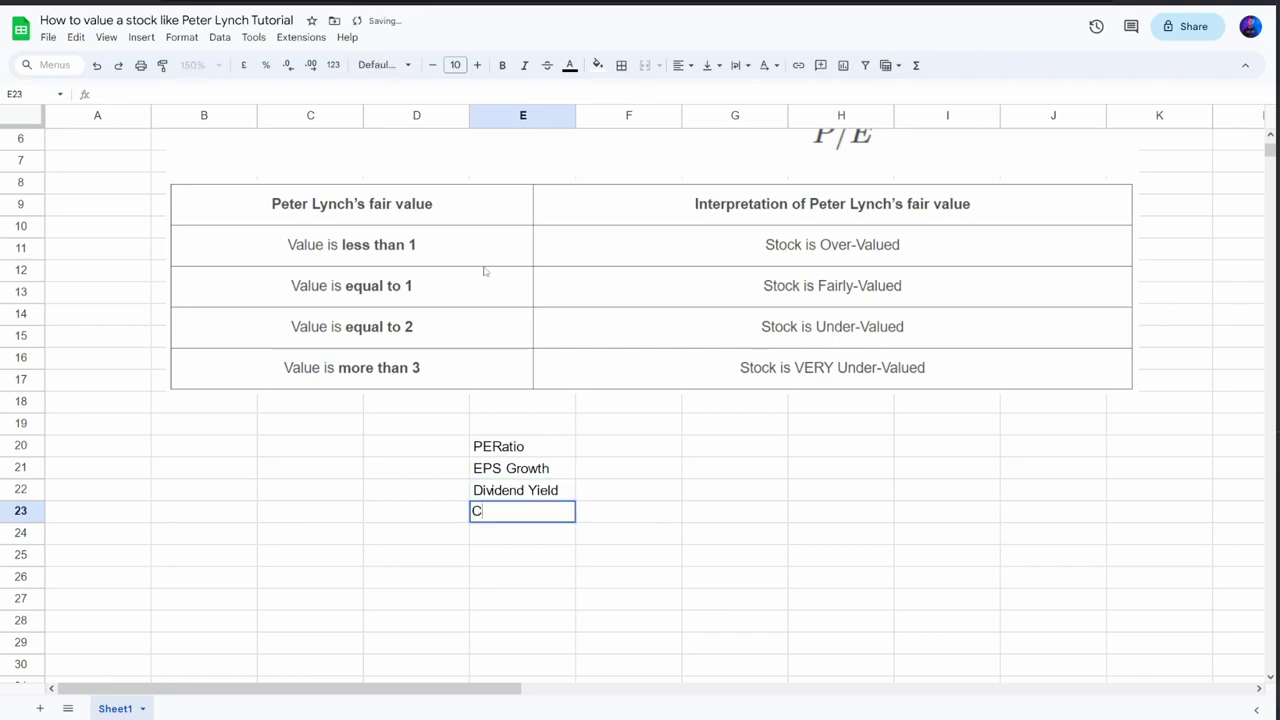
{"action": "type", "text": "urrent St"}
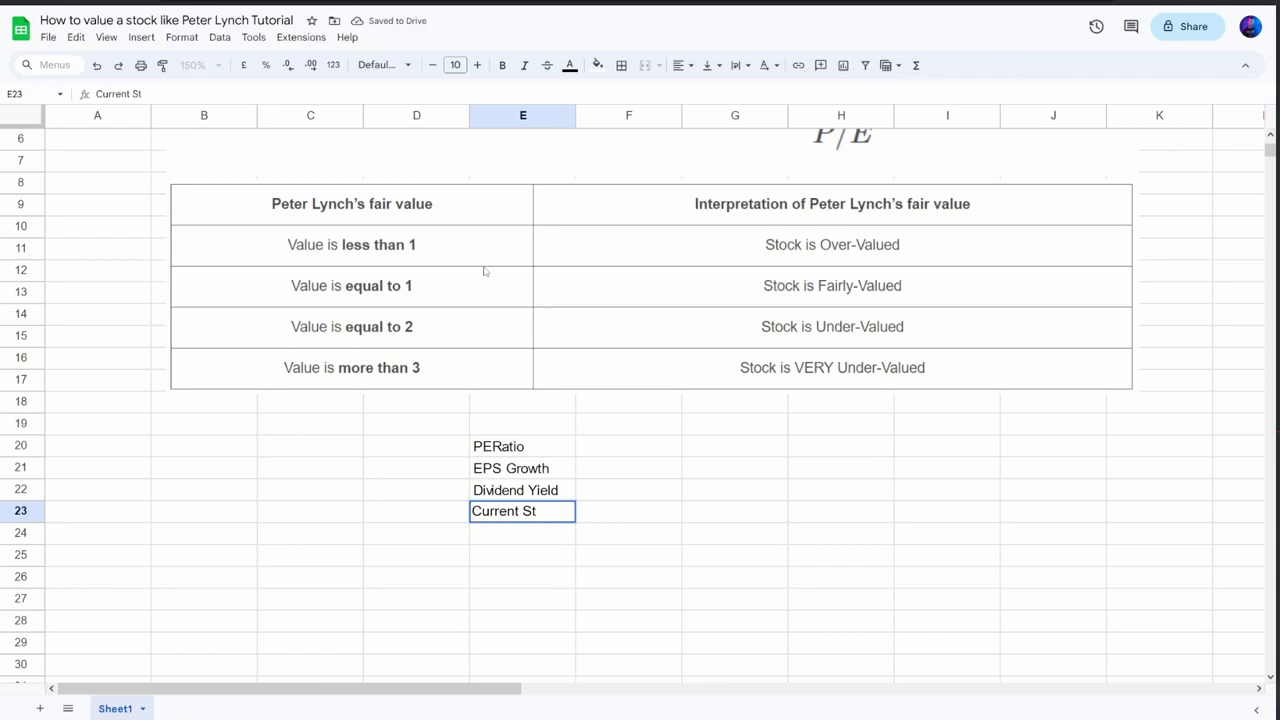
{"action": "key", "text": "BackSpace"}
{"action": "key", "text": "BackSpace"}
{"action": "type", "text": "Pr"}
{"action": "type", "text": "ice"}
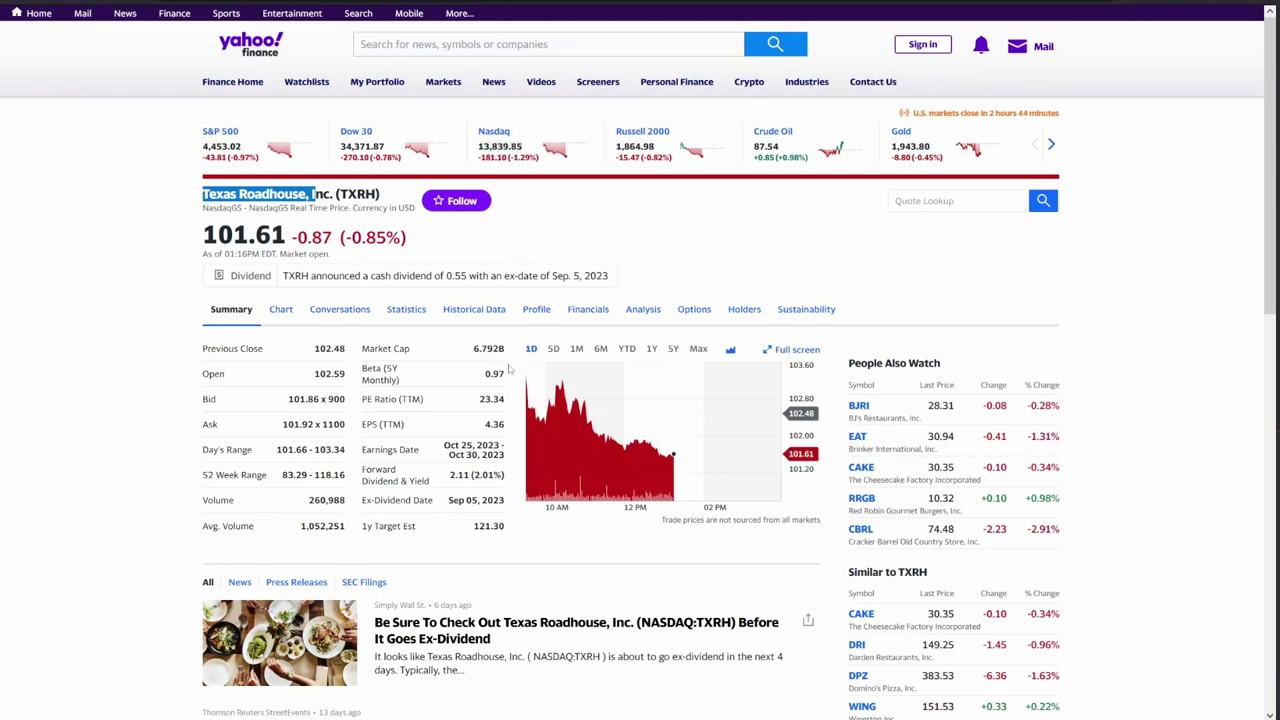
Look up the trailing PE ratio of Texas Roadhouse on Yahoo Finance and enter 23.34 in cell F20 of the sheet.
{"action": "left_click", "coordinate": [200, 197]}
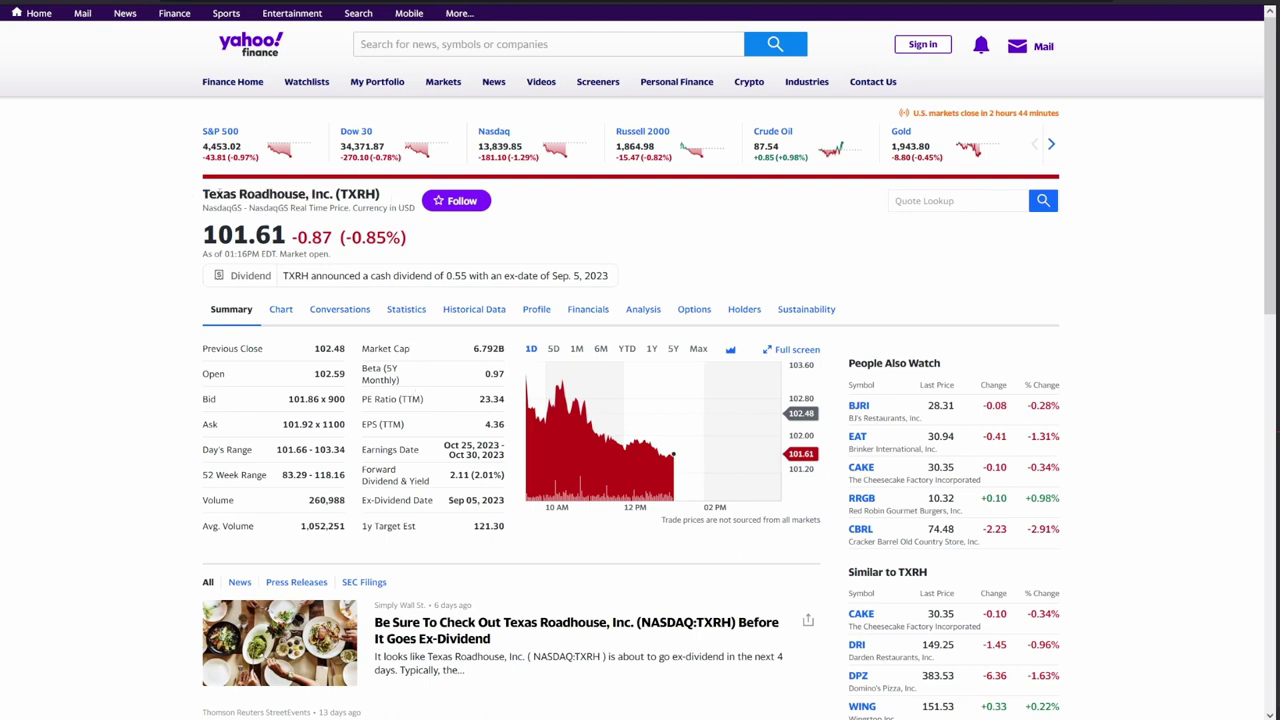
{"action": "left_click_drag", "start_coordinate": [203, 197], "coordinate": [306, 197]}
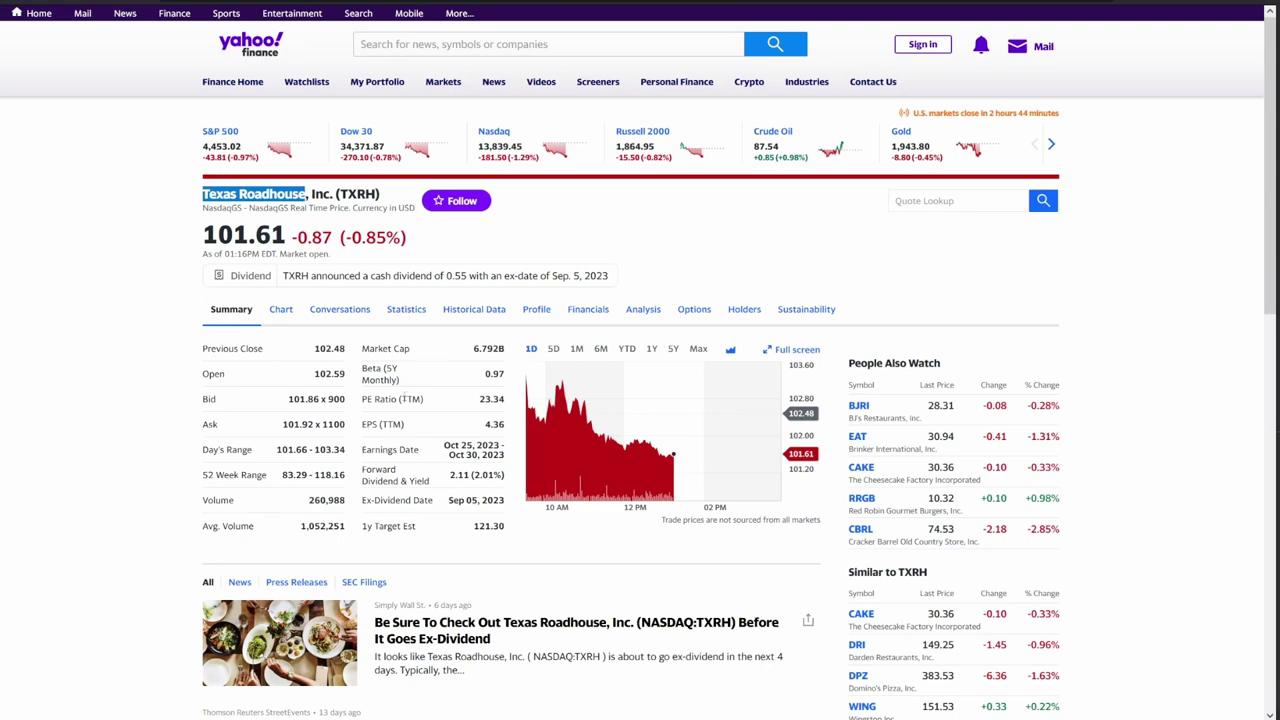
{"action": "double_click", "coordinate": [484, 400]}
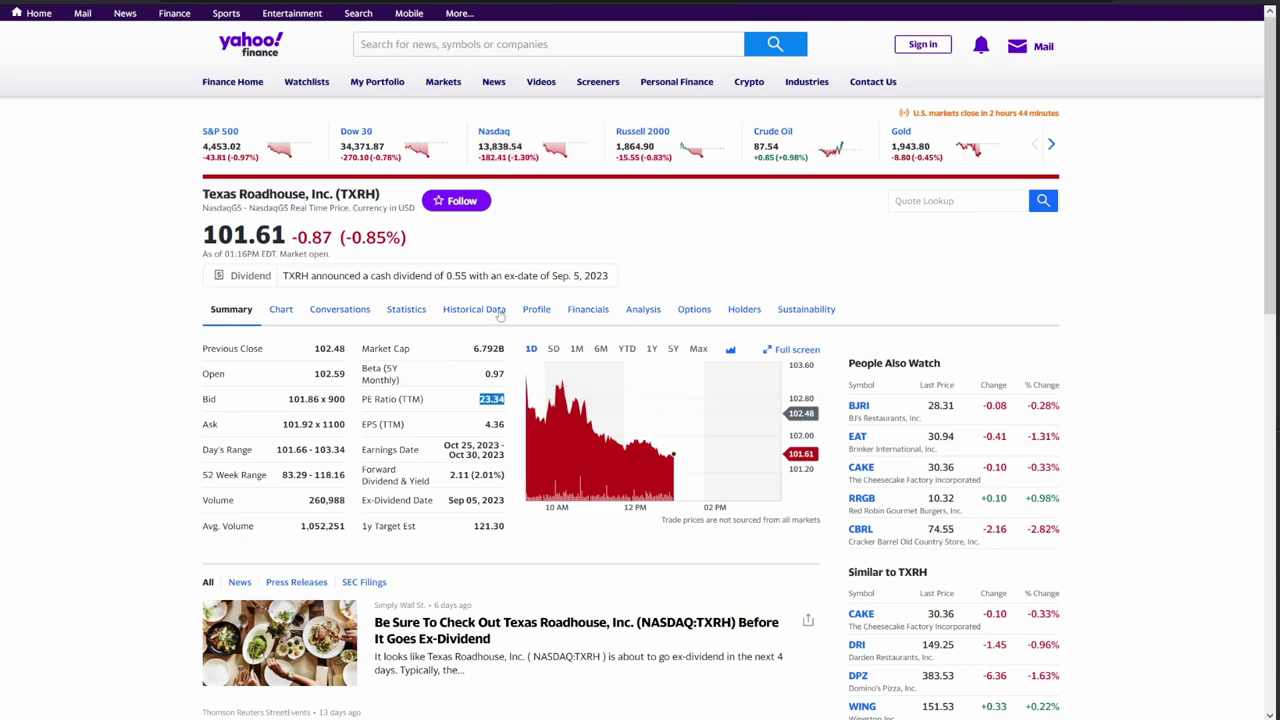
{"action": "key", "text": "ctrl+Tab"}
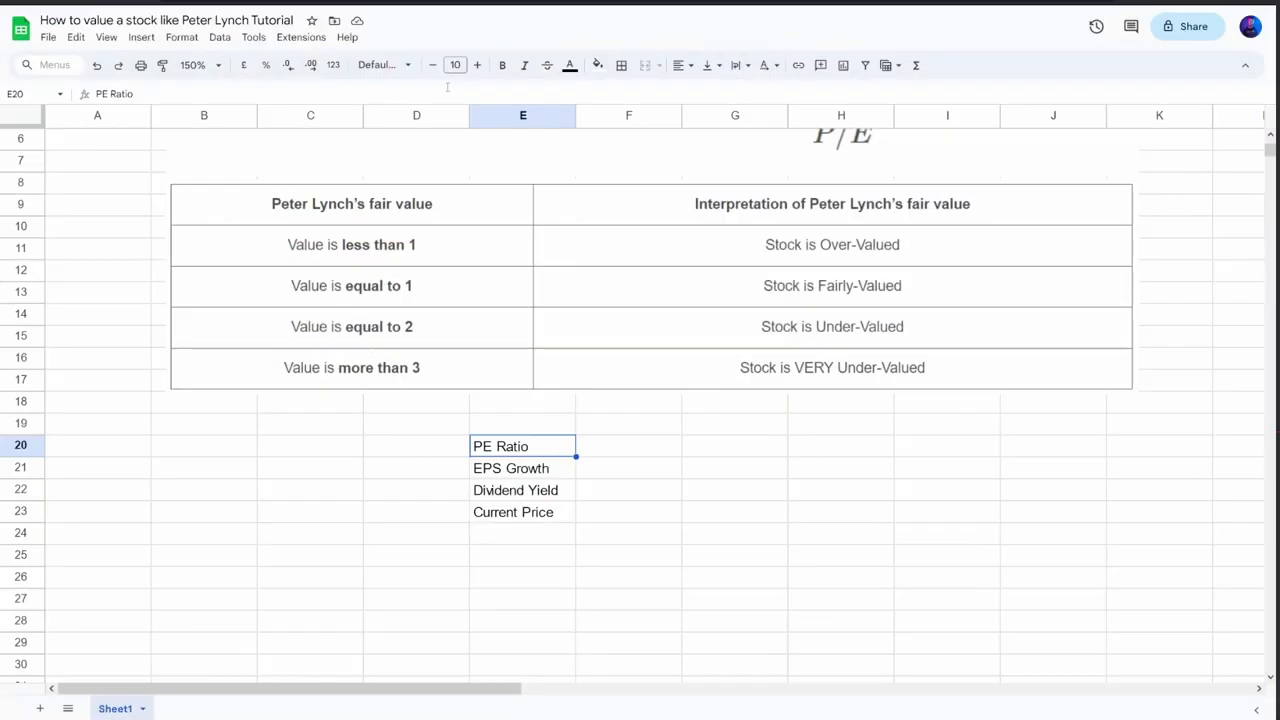
{"action": "key", "text": "Right"}
{"action": "type", "text": "23.34"}
{"action": "key", "text": "BackSpace"}
{"action": "key", "text": "BackSpace"}
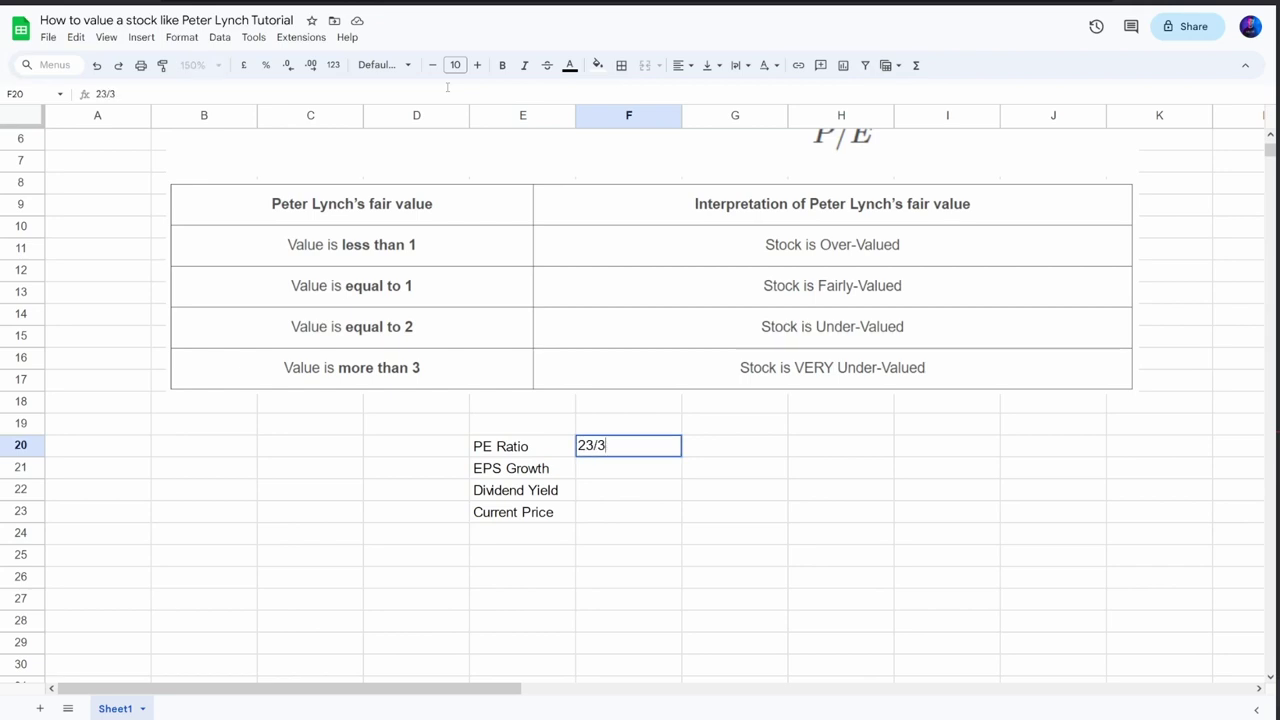
{"action": "type", "text": "34"}
{"action": "key", "text": "Return"}
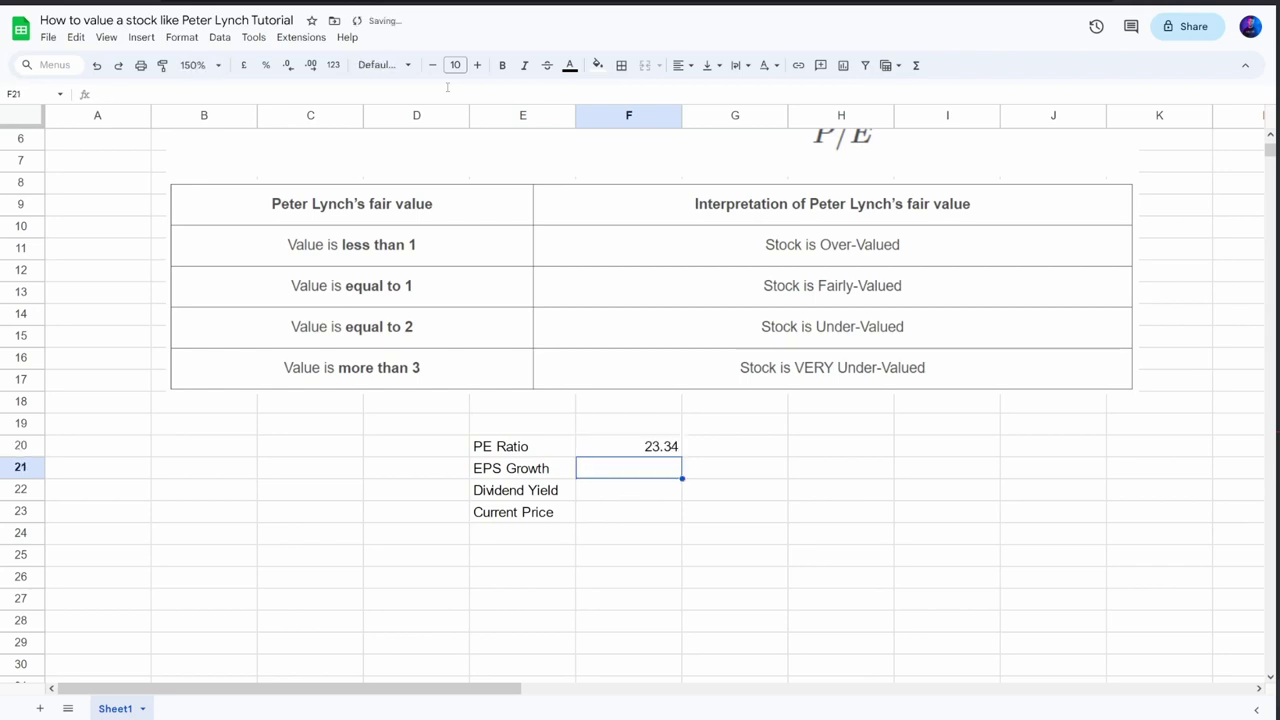
Find the EPS growth for the next five years on Finviz and enter 18.5 in cell F21 of the sheet.
{"action": "key", "text": "ctrl+Tab"}
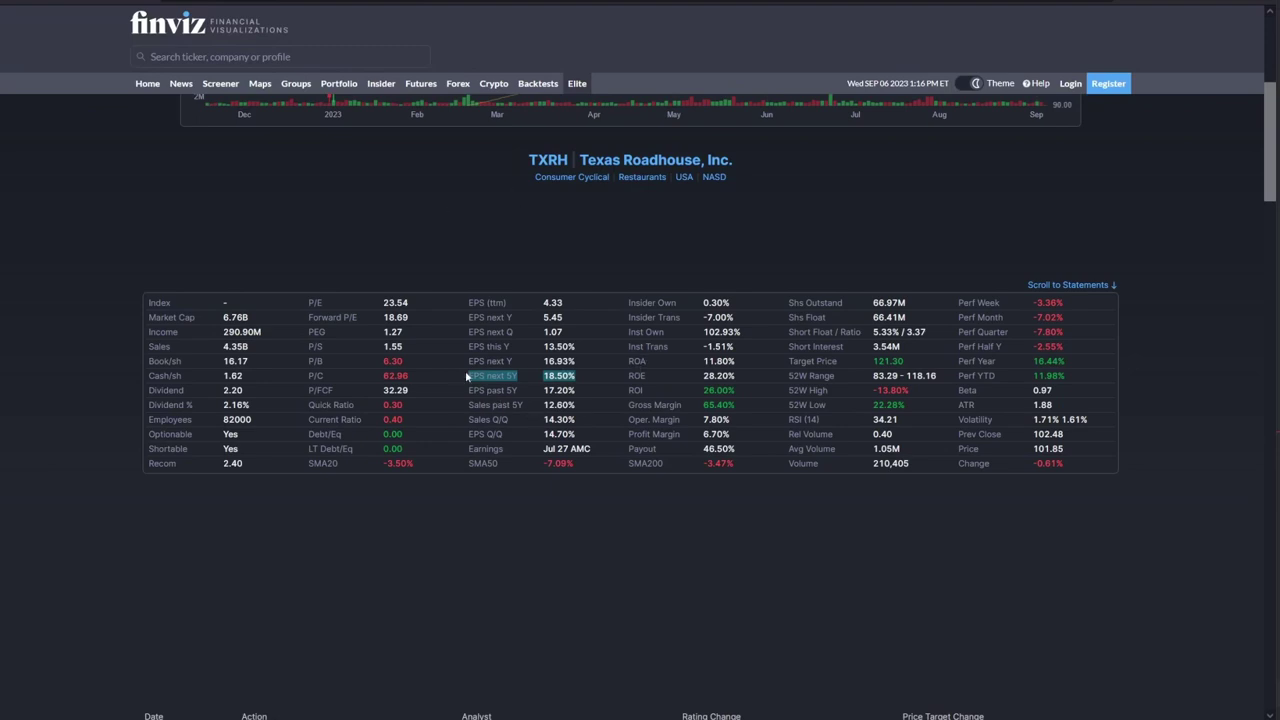
{"action": "mouse_move", "coordinate": [488, 383]}
{"action": "left_click", "coordinate": [582, 382]}
{"action": "left_click_drag", "start_coordinate": [548, 376], "coordinate": [562, 376]}
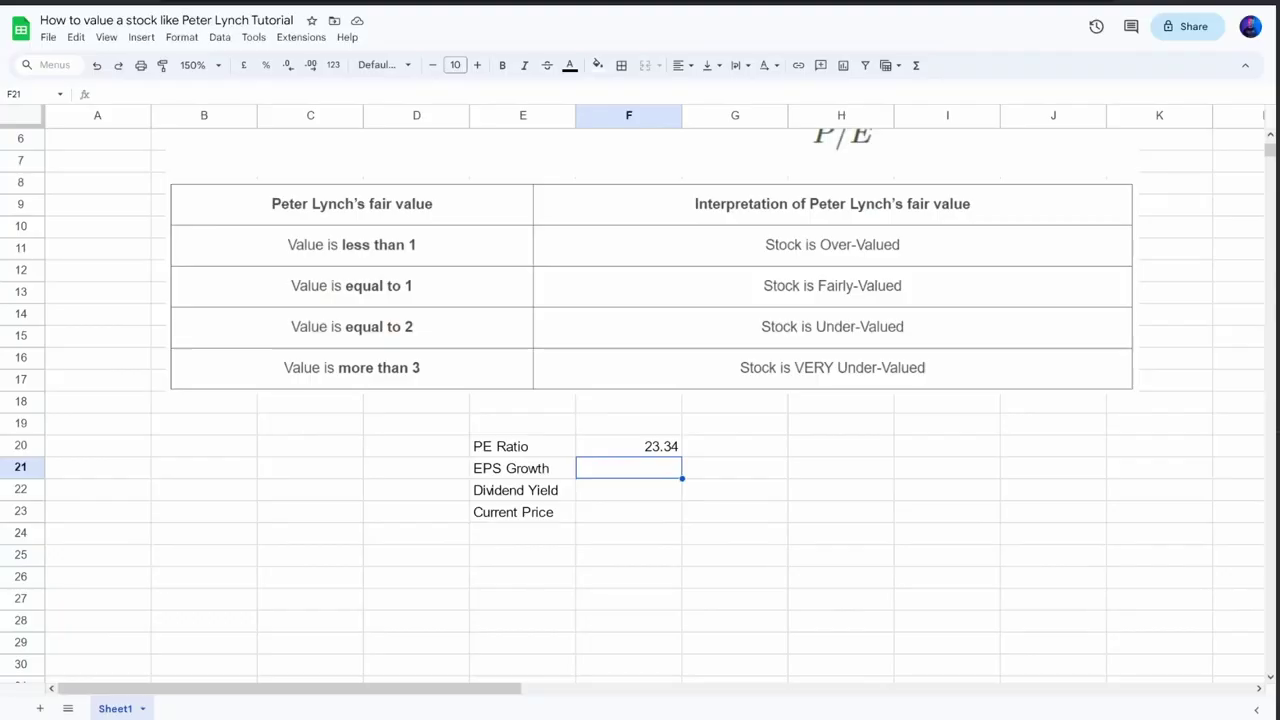
{"action": "type", "text": "18.54"}
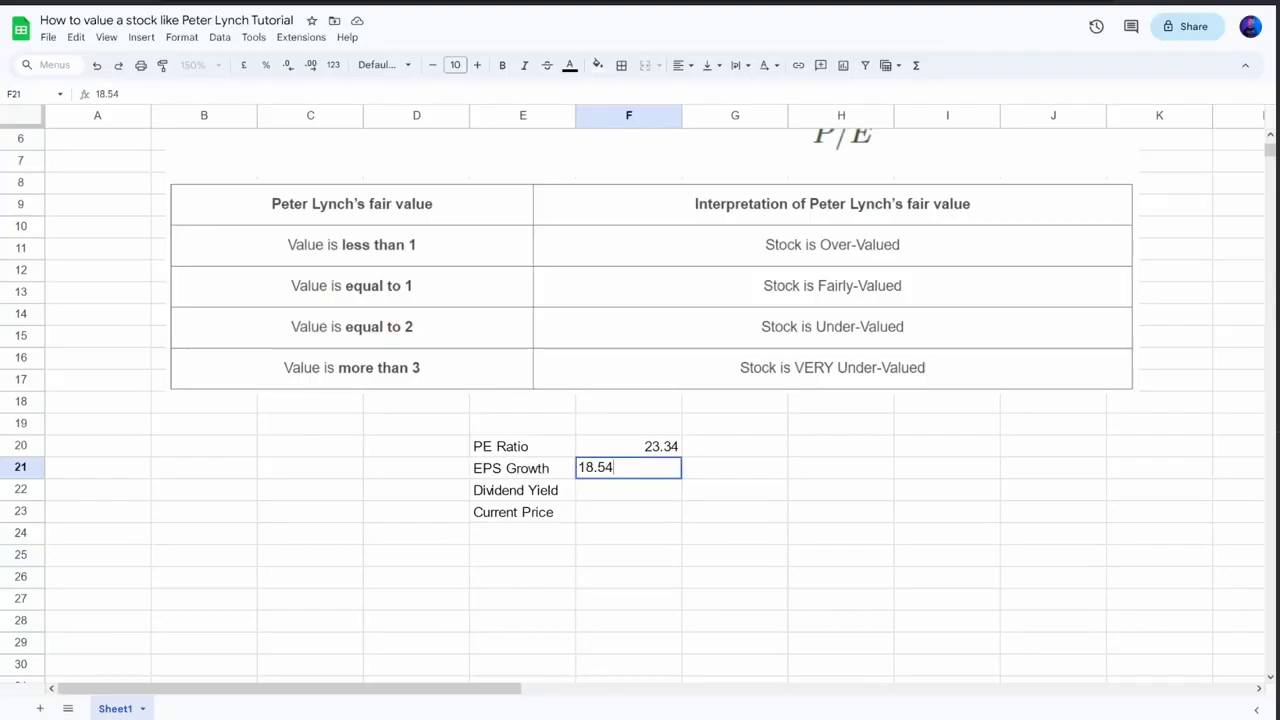
{"action": "key", "text": "BackSpace"}
{"action": "key", "text": "Return"}
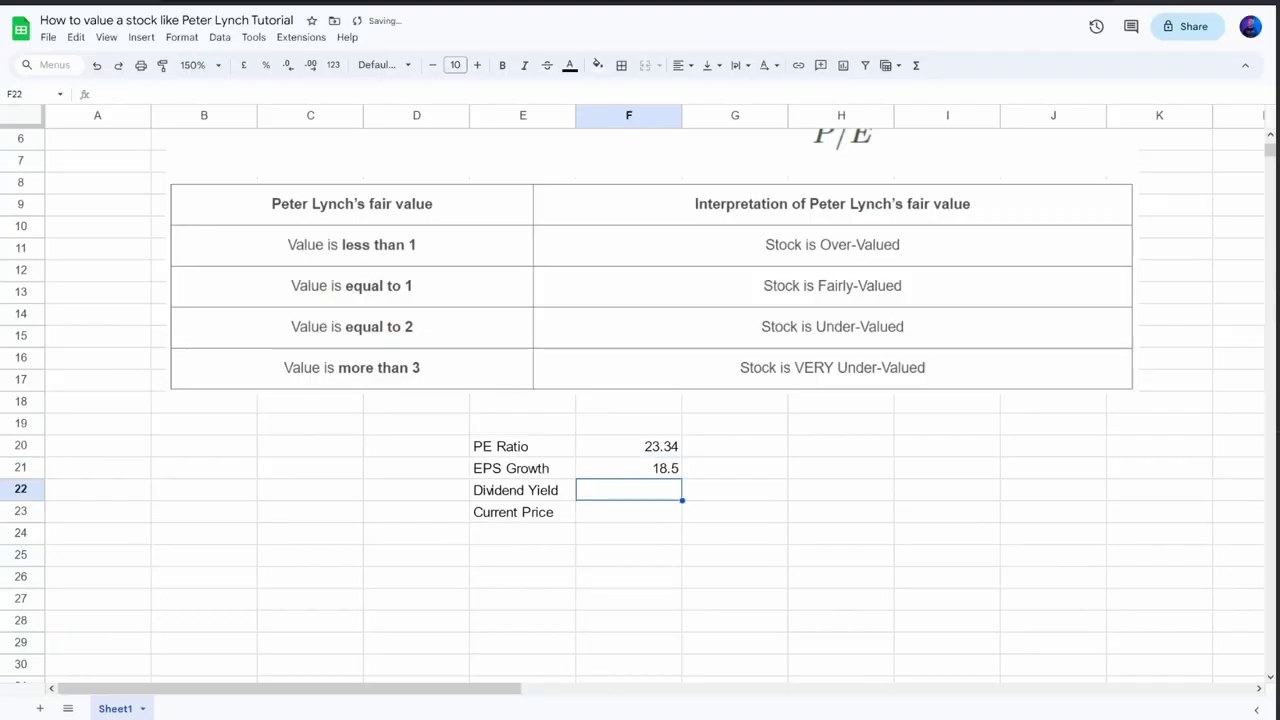
Check the forward dividend yield on Yahoo Finance and enter 2.01 in cell F22 of the sheet.
{"action": "key", "text": "ctrl+Tab"}
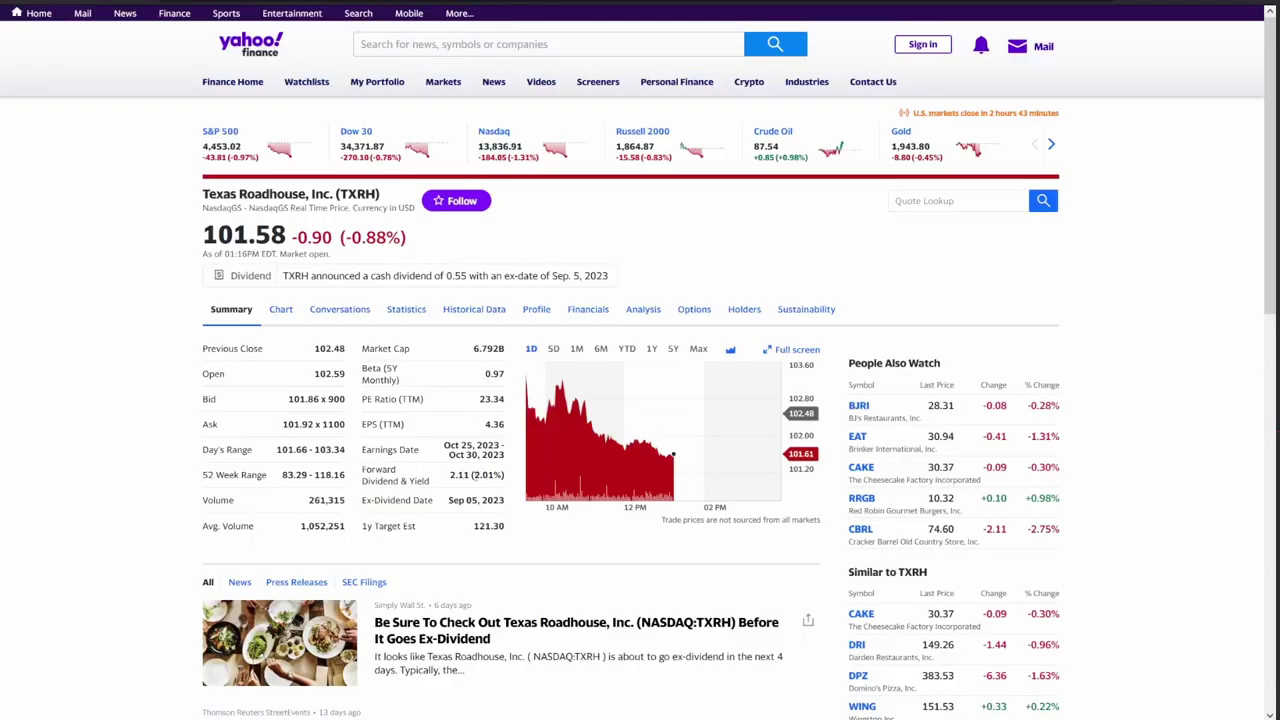
{"action": "key", "text": "ctrl+shift+Tab"}
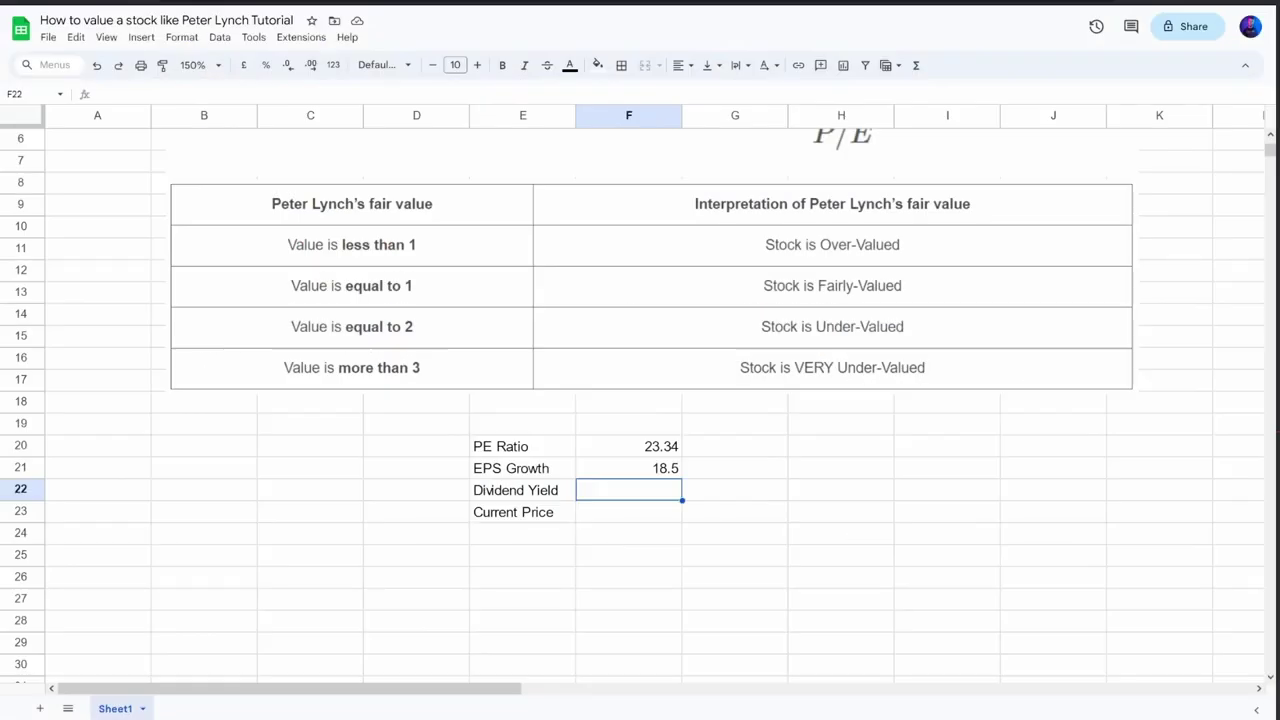
{"action": "type", "text": "2.01"}
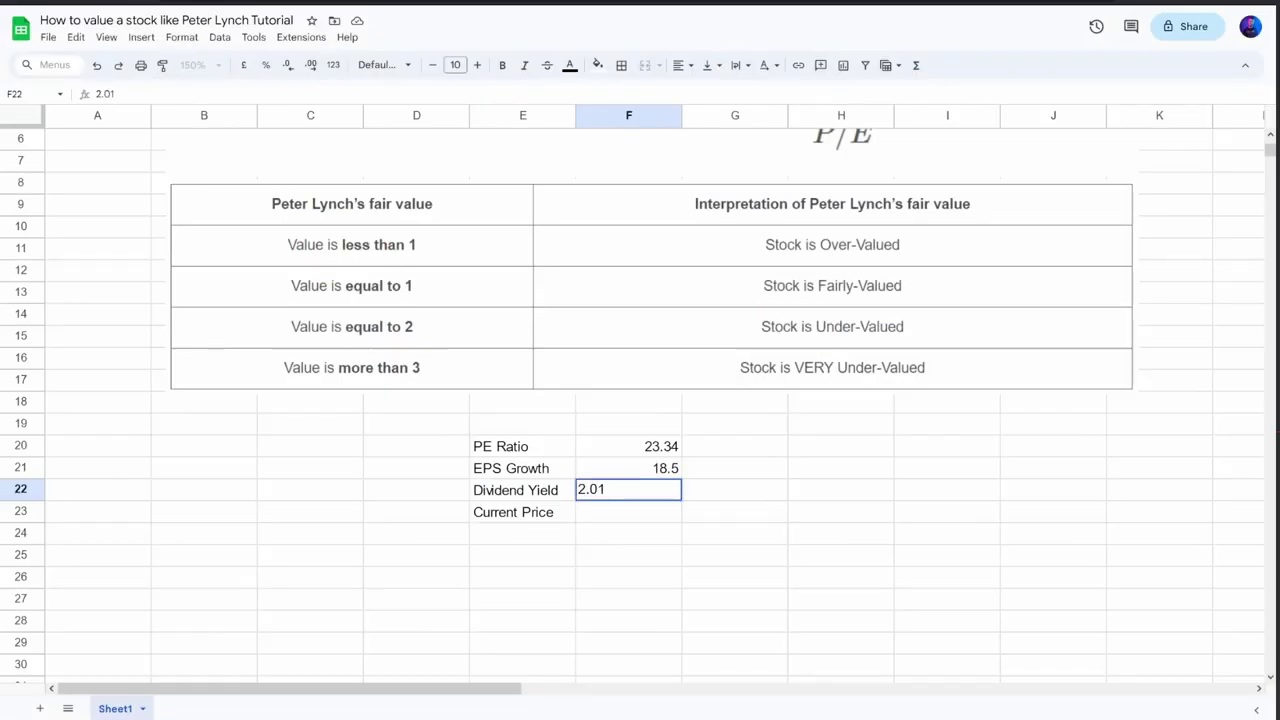
{"action": "key", "text": "Return"}
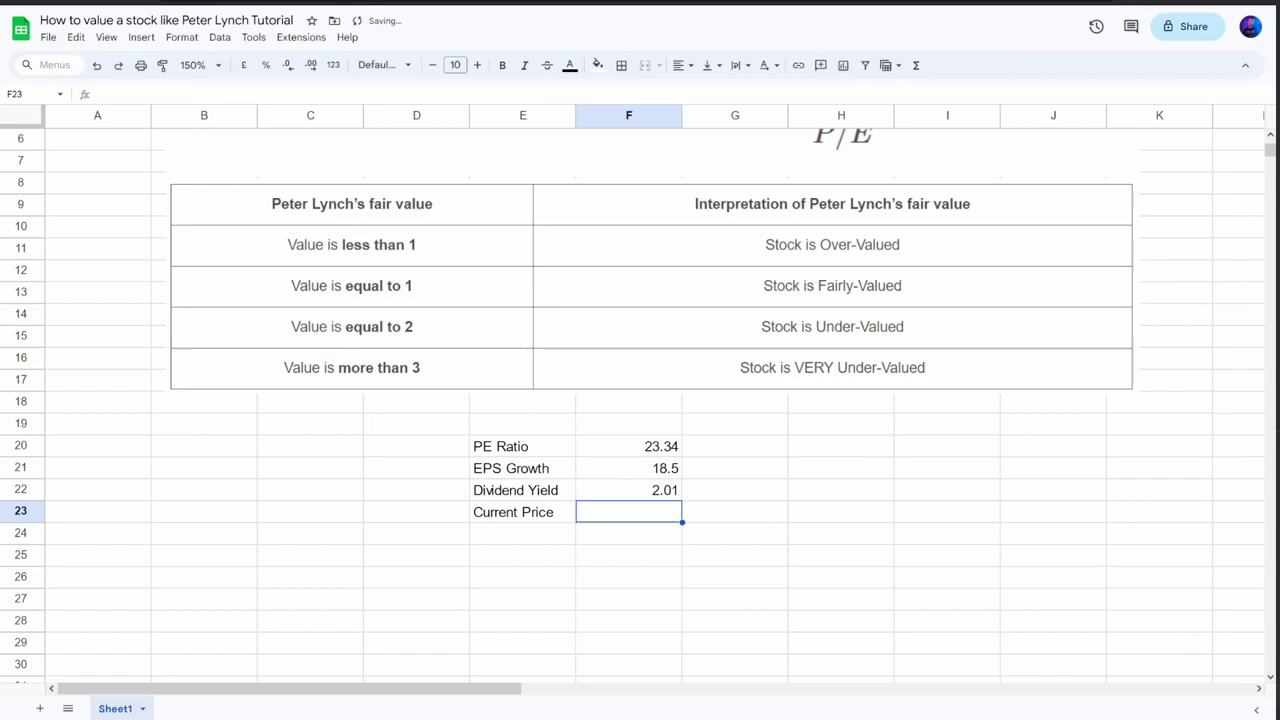
Check the current share price on Yahoo Finance and enter 101.58 in cell F23 of the sheet.
{"action": "key", "text": "ctrl+Tab"}
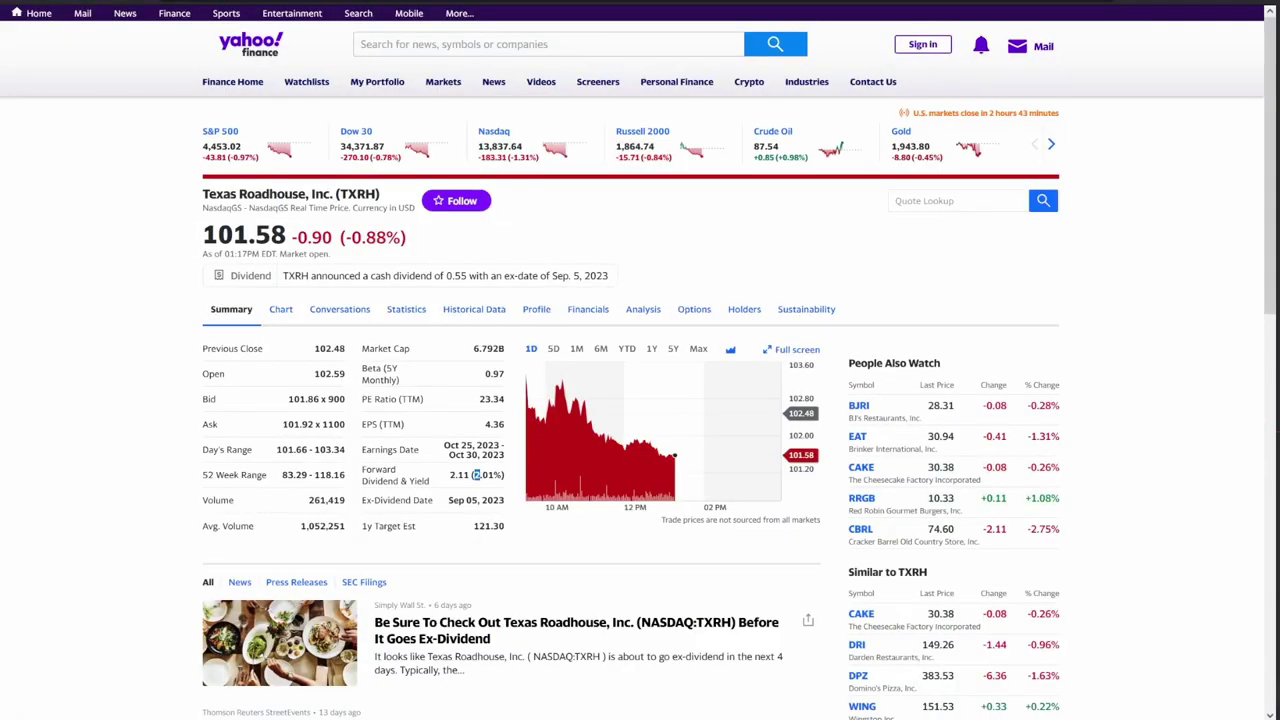
{"action": "key", "text": "ctrl+Tab"}
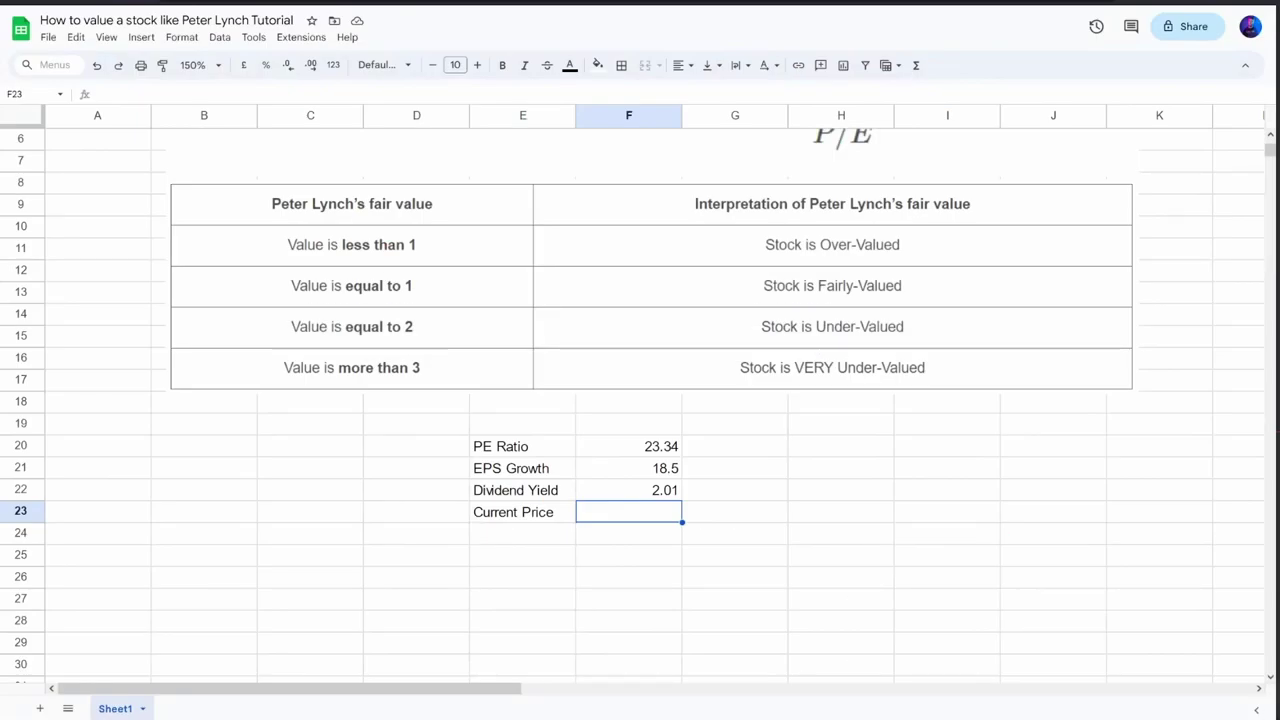
{"action": "type", "text": "101.58"}
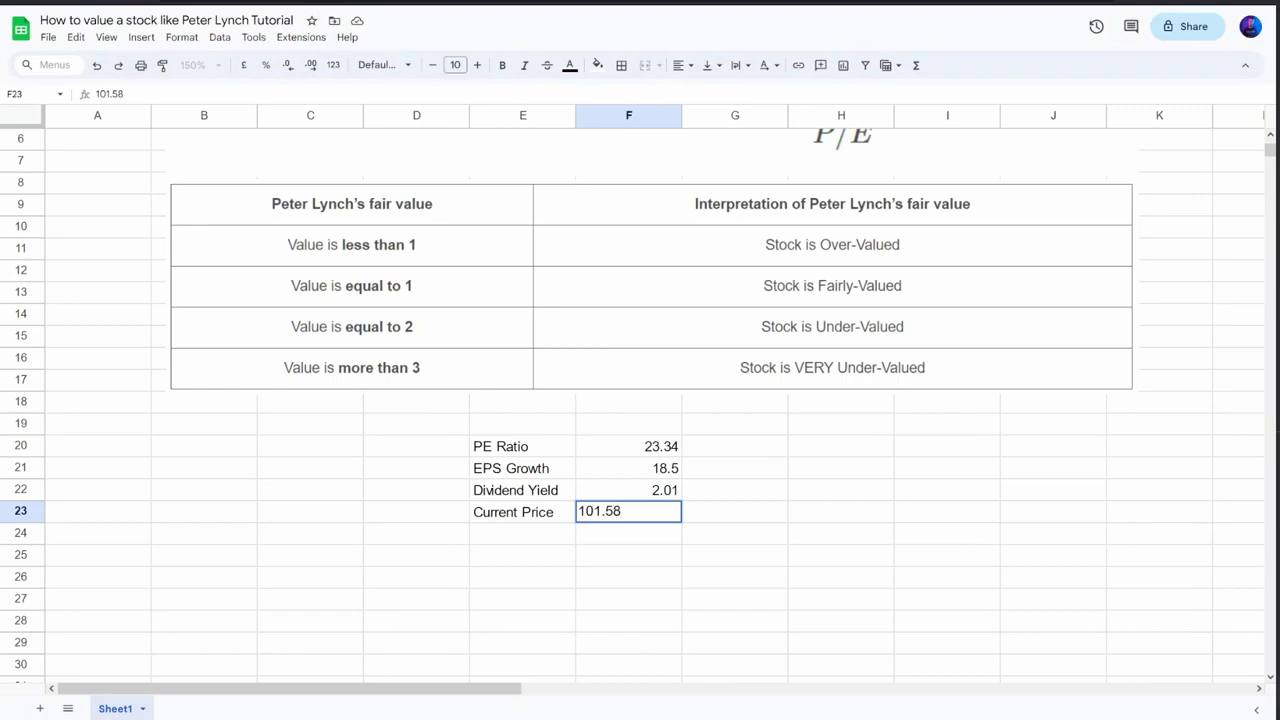
{"action": "key", "text": "Return"}
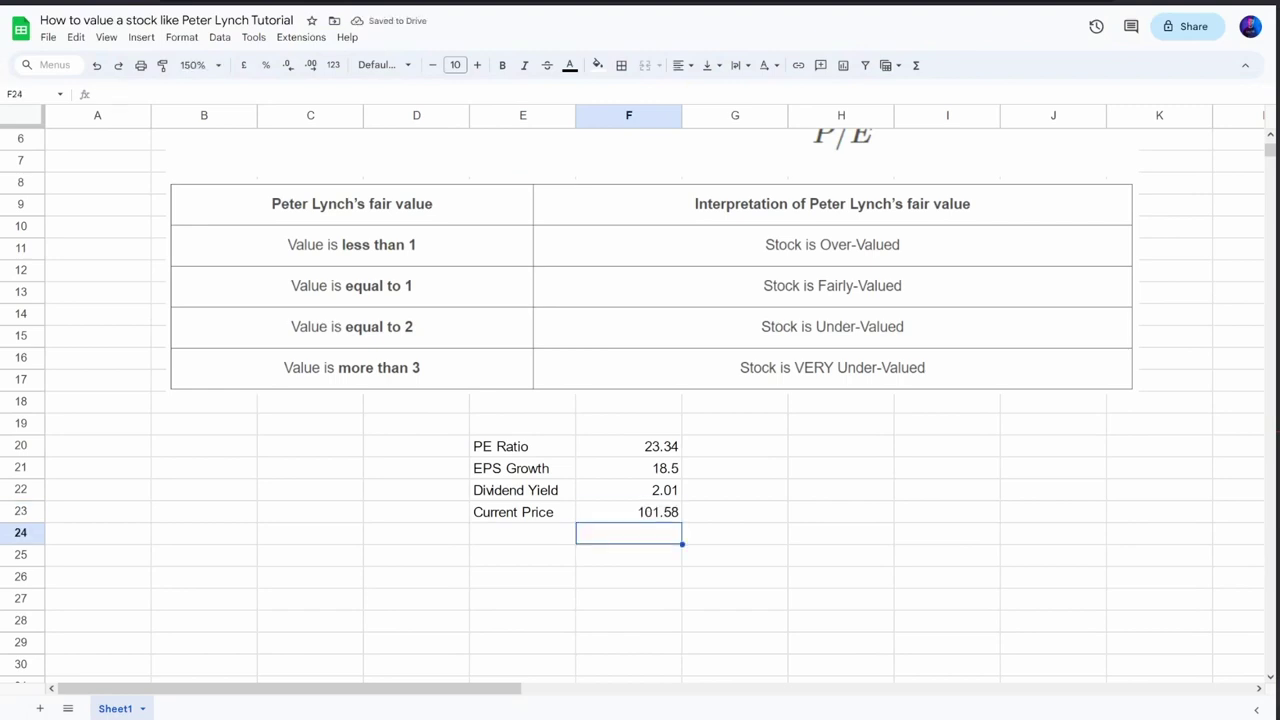
Add the labels Lynch Ratio in cell E24 and IVPS in cell E25.
{"action": "left_click", "coordinate": [522, 533]}
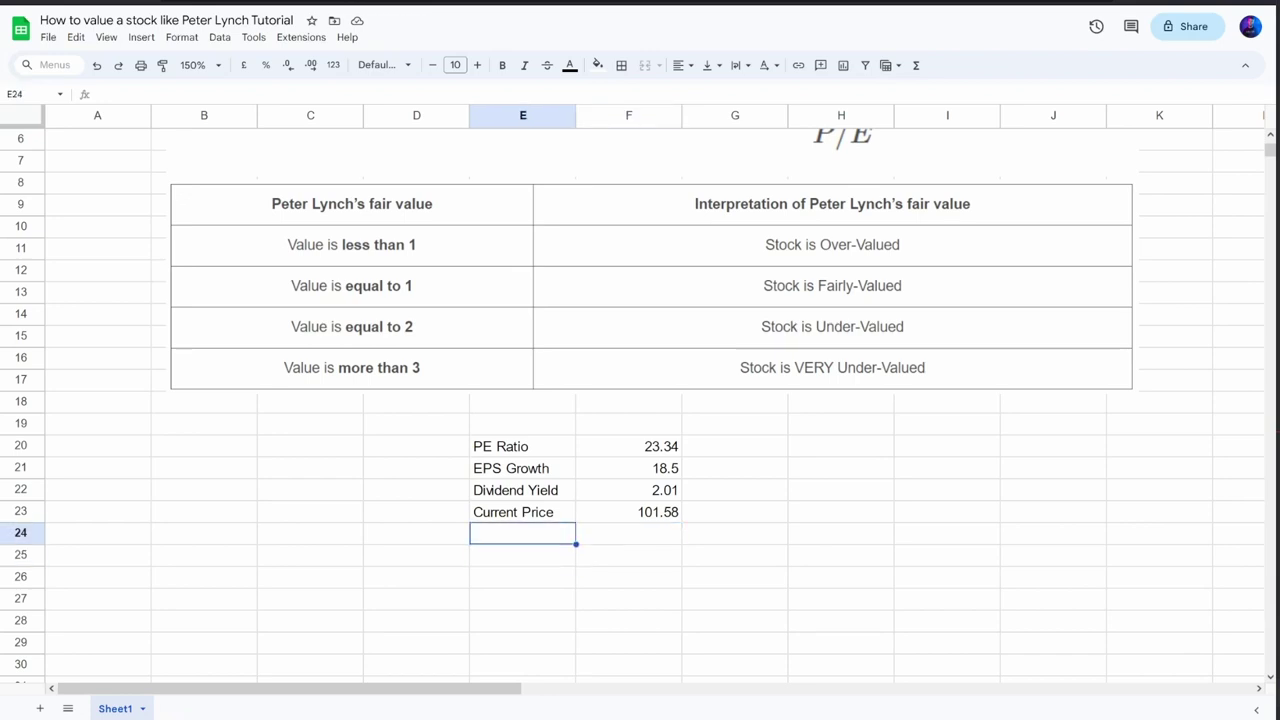
{"action": "type", "text": "PLy"}
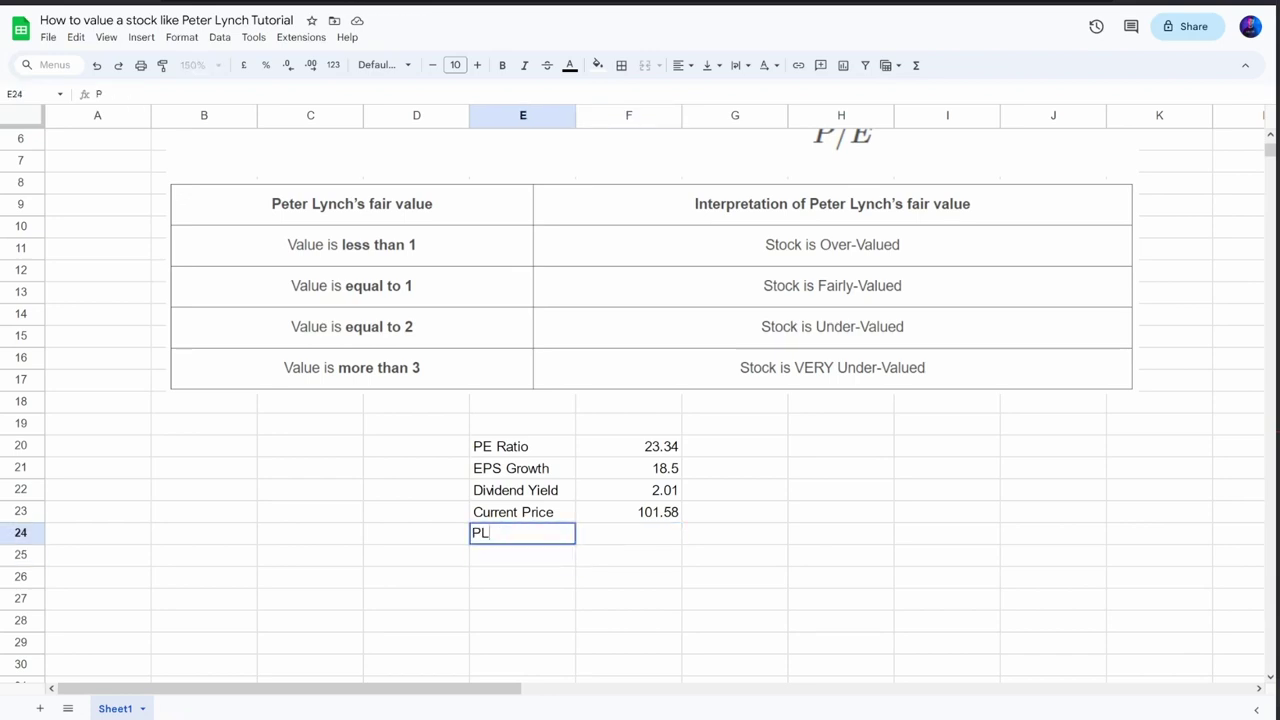
{"action": "key", "text": "BackSpace"}
{"action": "key", "text": "BackSpace"}
{"action": "key", "text": "BackSpace"}
{"action": "type", "text": "Lynch Ratio"}
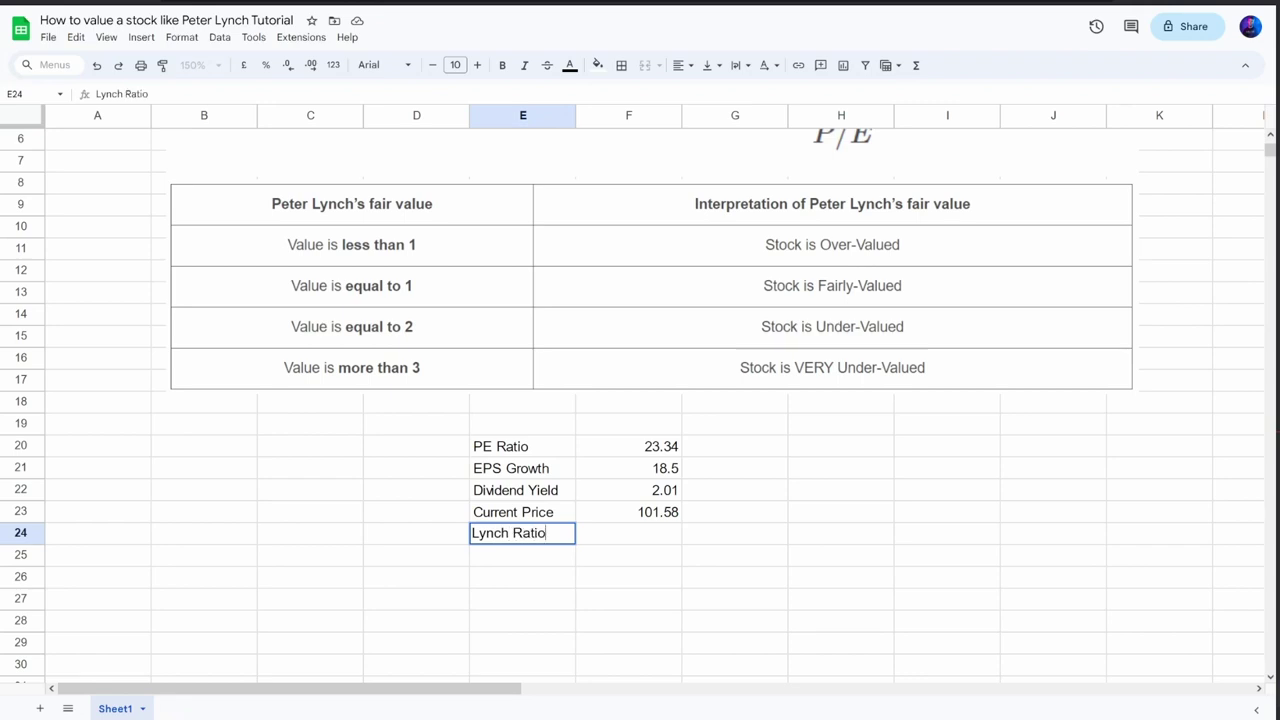
{"action": "key", "text": "Return"}
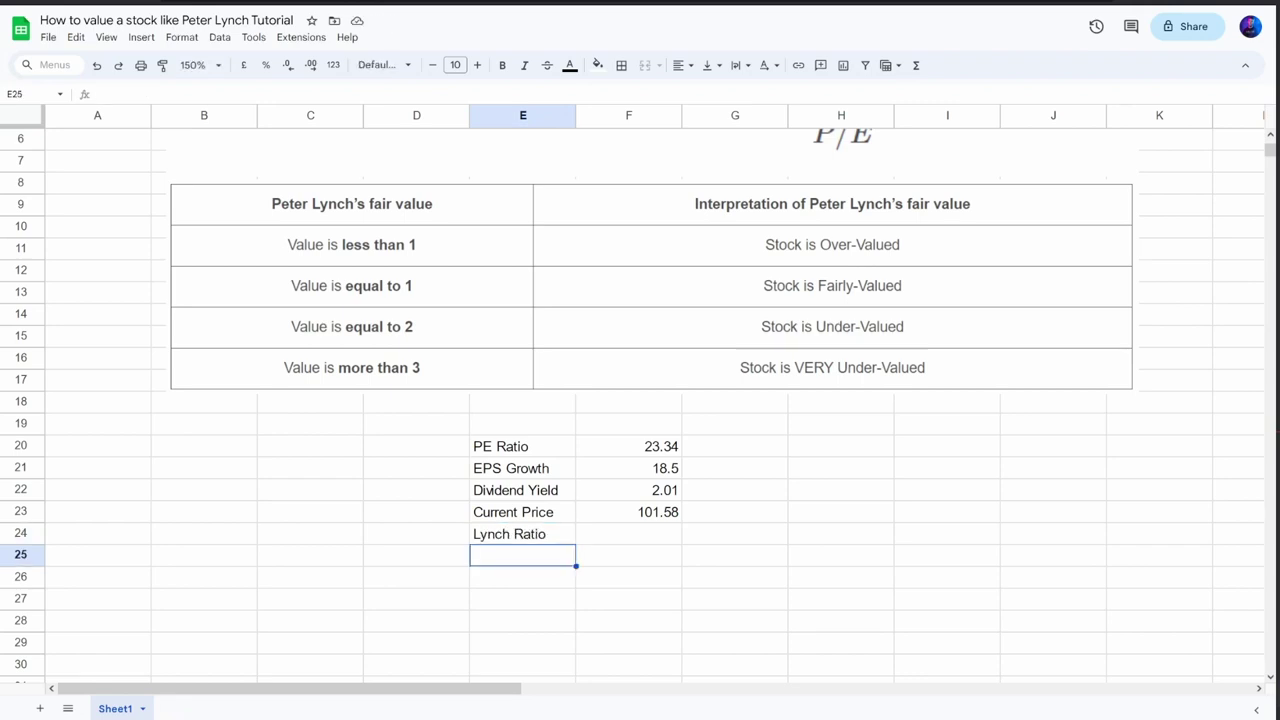
{"action": "type", "text": "IVPS"}
{"action": "key", "text": "Tab"}
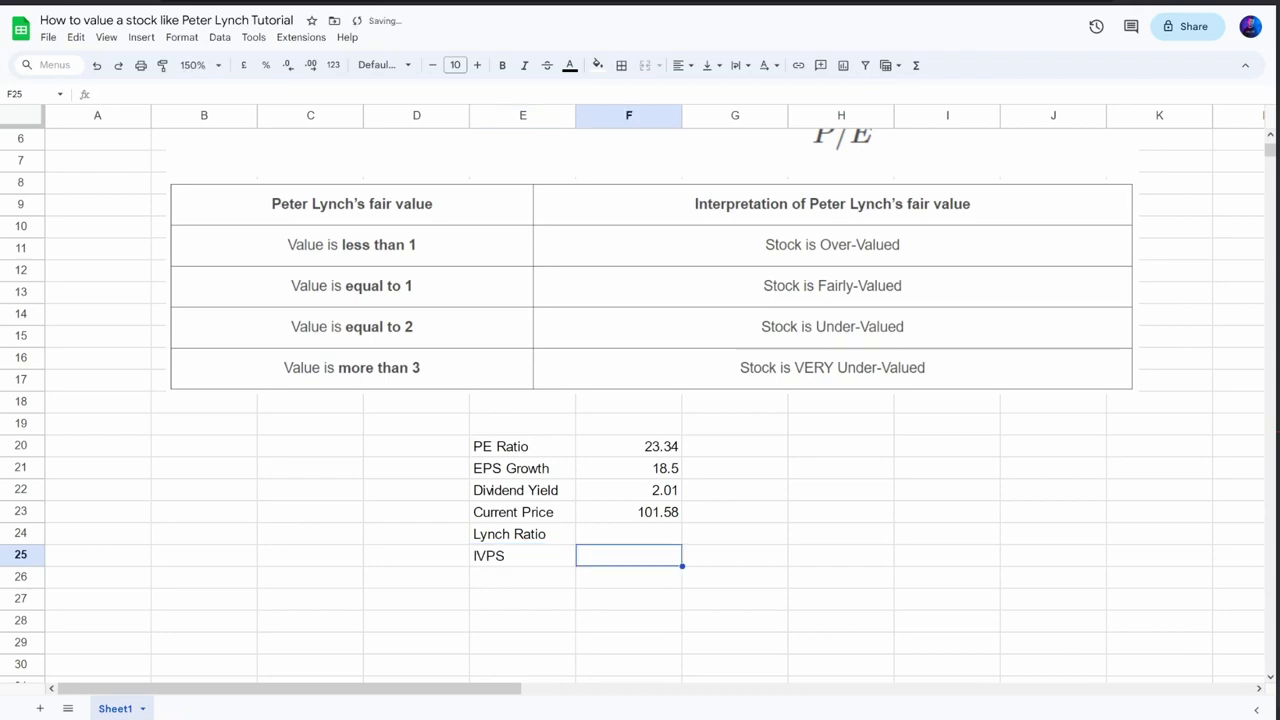
Calculate the Lynch ratio in cell F24 with the formula =(F21+F22)/F20.
{"action": "key", "text": "Up"}
{"action": "type", "text": "="}
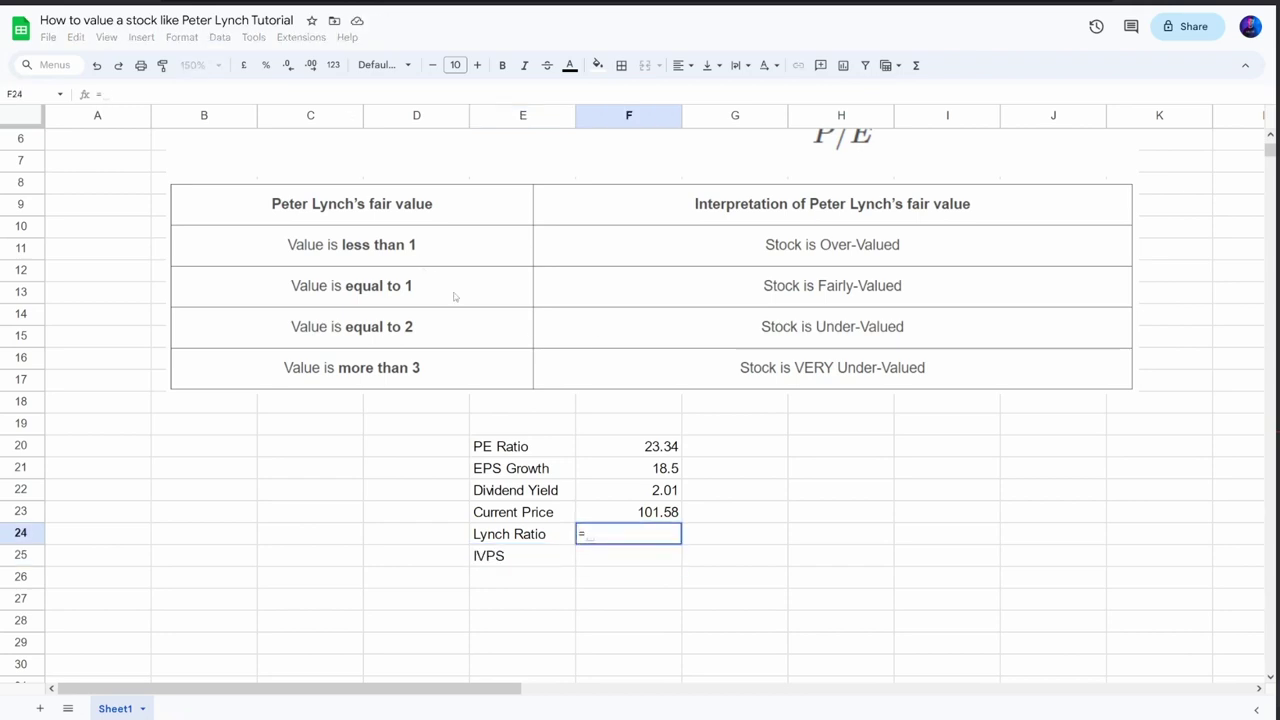
{"action": "scroll", "coordinate": [632, 181], "scroll_direction": "up", "scroll_amount": 2}
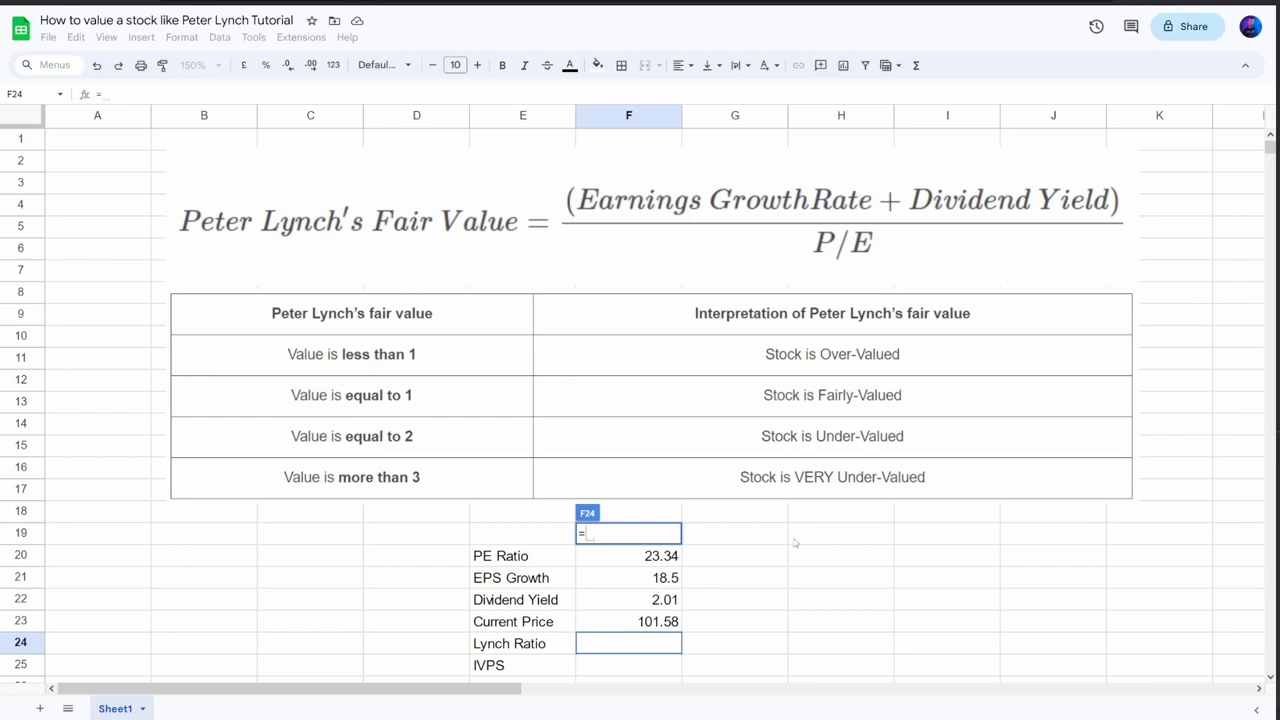
{"action": "type", "text": "("}
{"action": "left_click", "coordinate": [646, 584]}
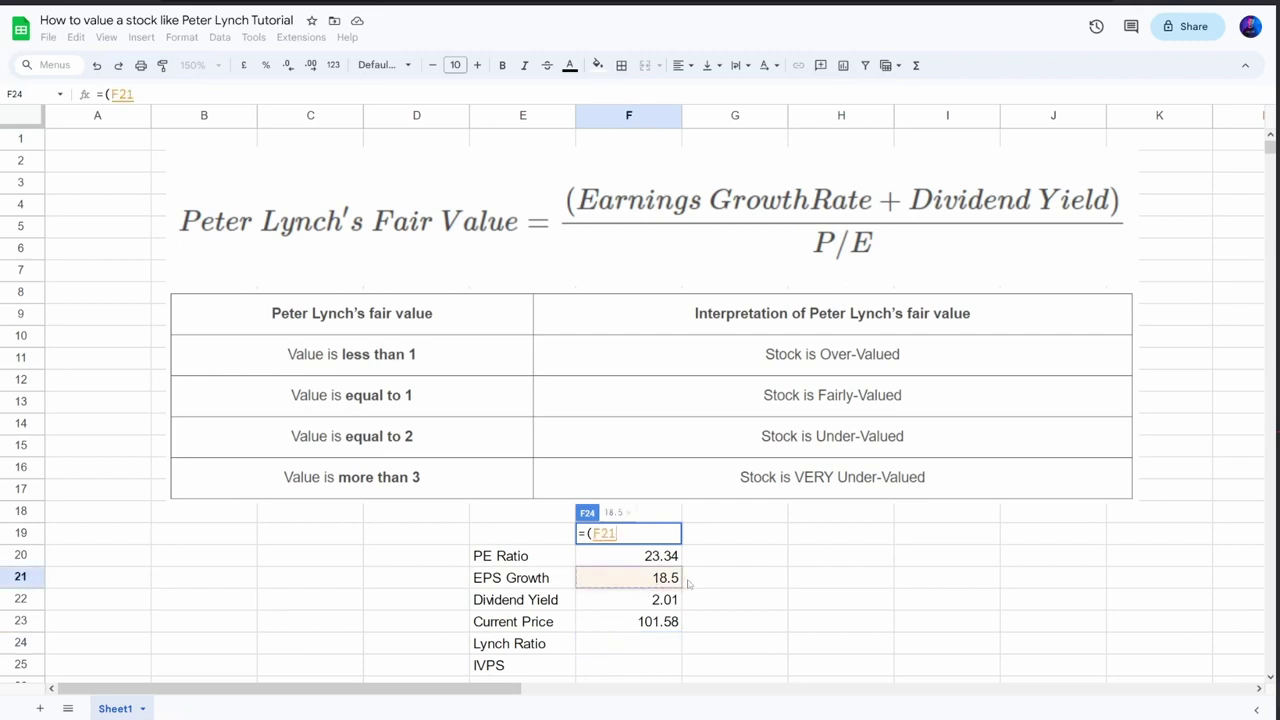
{"action": "type", "text": "+"}
{"action": "left_click", "coordinate": [678, 602]}
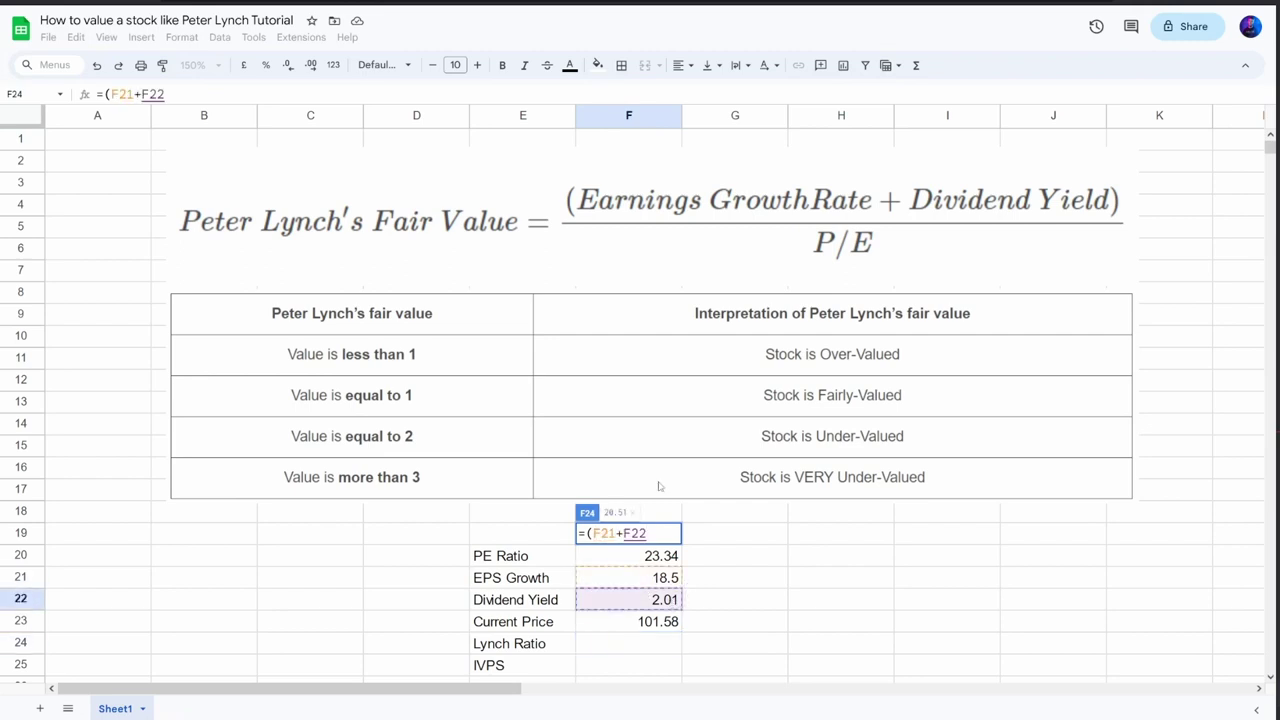
{"action": "type", "text": ")"}
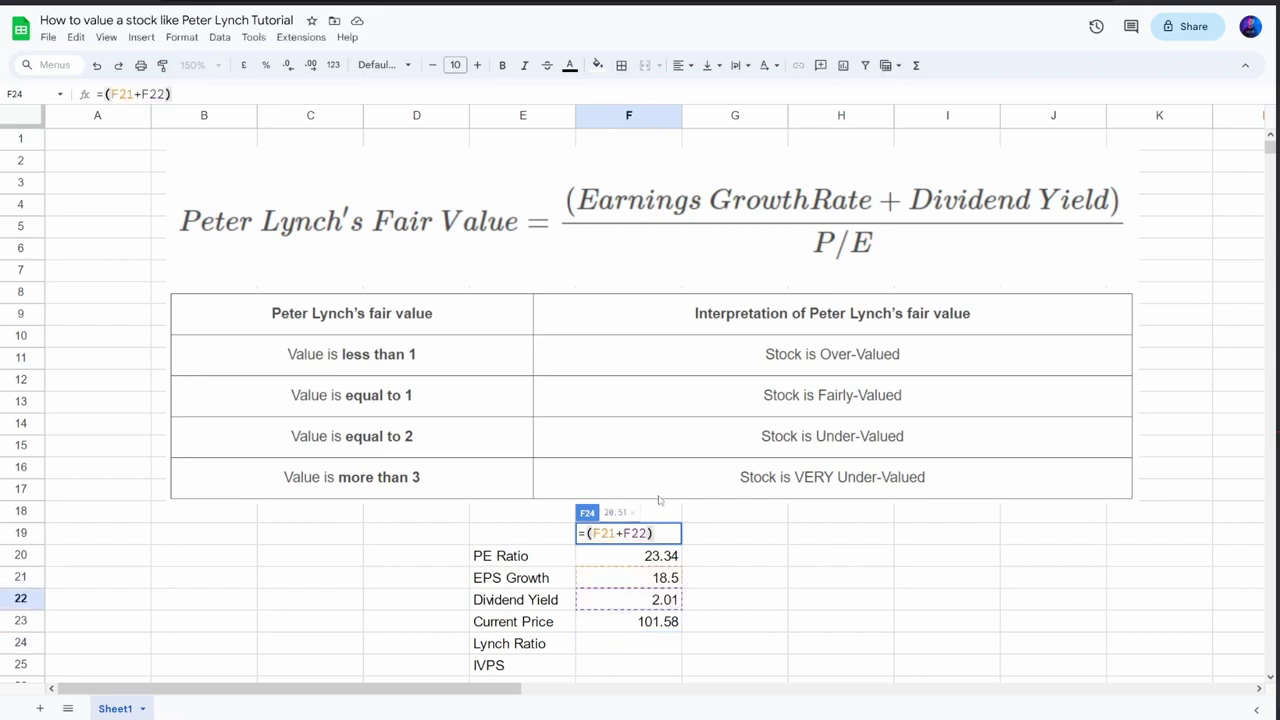
{"action": "type", "text": "/"}
{"action": "left_click", "coordinate": [655, 562]}
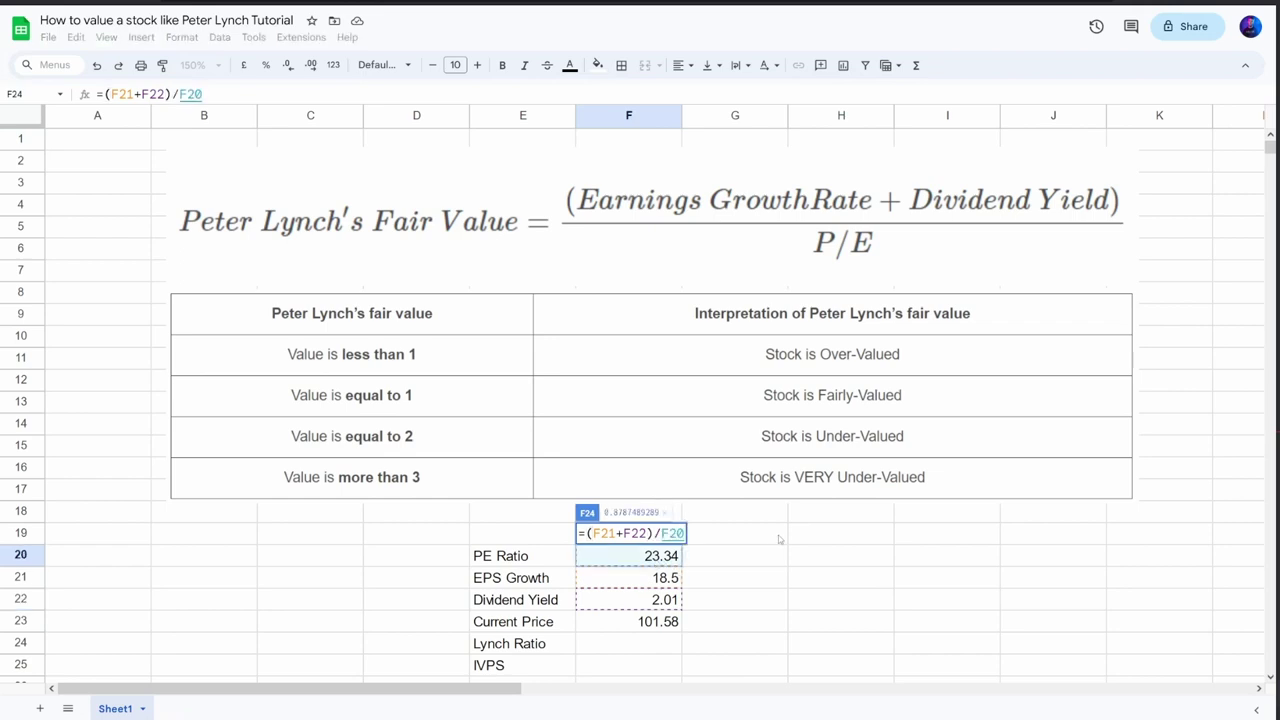
{"action": "key", "text": "Return"}
Reduce the Lynch ratio in cell F24 to two decimal places.
{"action": "key", "text": "Up"}
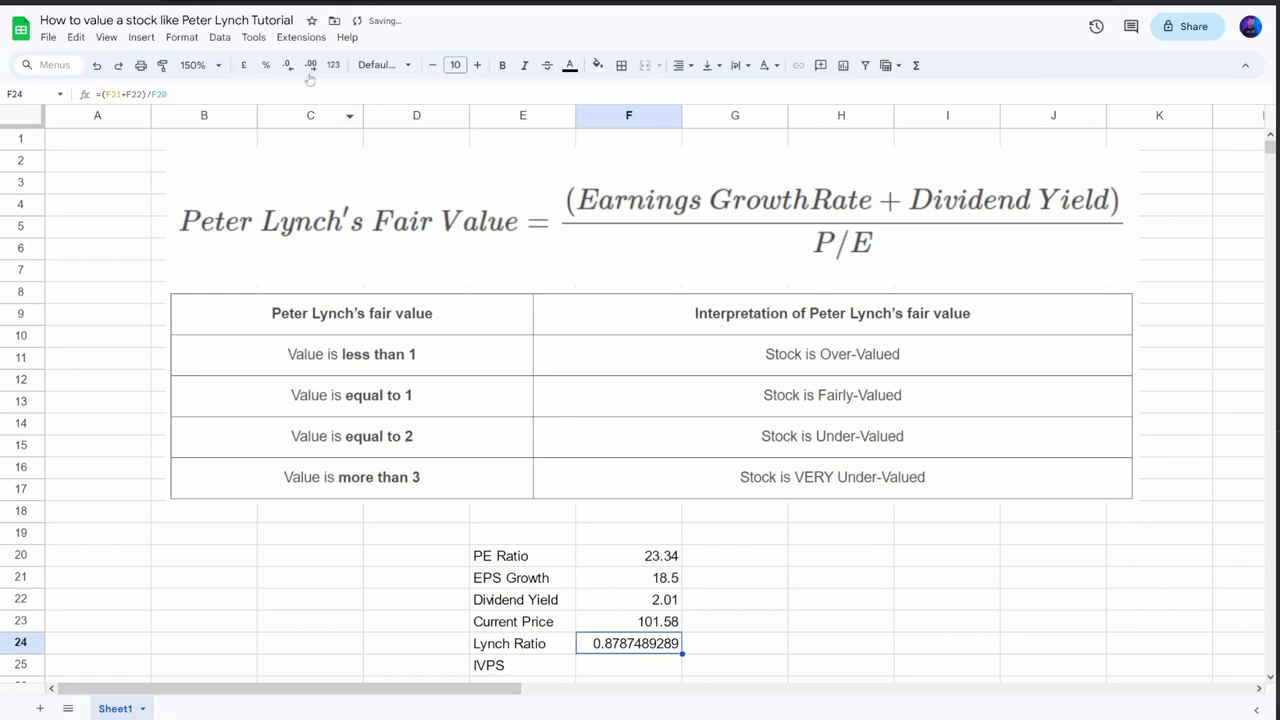
{"action": "left_click", "coordinate": [288, 65]}
{"action": "left_click", "coordinate": [288, 65]}
{"action": "left_click", "coordinate": [288, 65]}
{"action": "left_click", "coordinate": [288, 65]}
{"action": "left_click", "coordinate": [288, 65]}
{"action": "left_click", "coordinate": [288, 65]}
{"action": "left_click", "coordinate": [288, 65]}
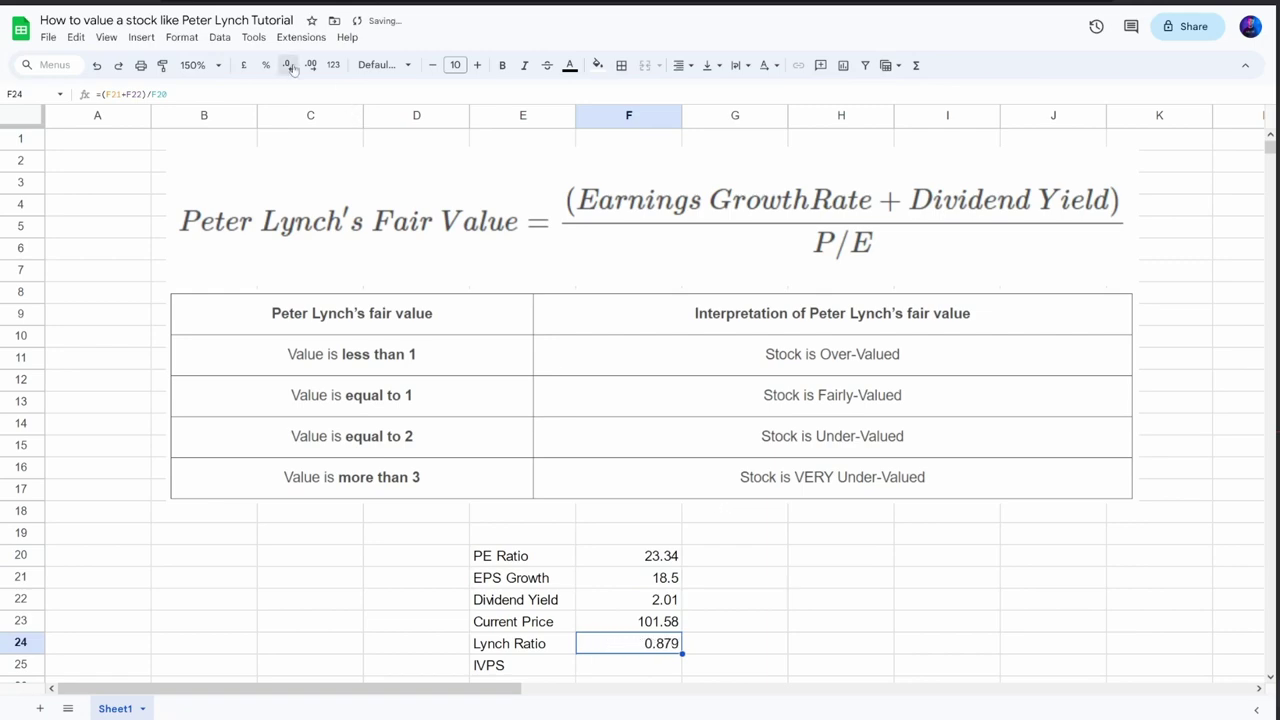
{"action": "left_click", "coordinate": [288, 65]}
Compare the Lynch ratio with the fair value interpretation table above the figures.
{"action": "scroll", "coordinate": [640, 350], "scroll_direction": "down", "scroll_amount": 5}
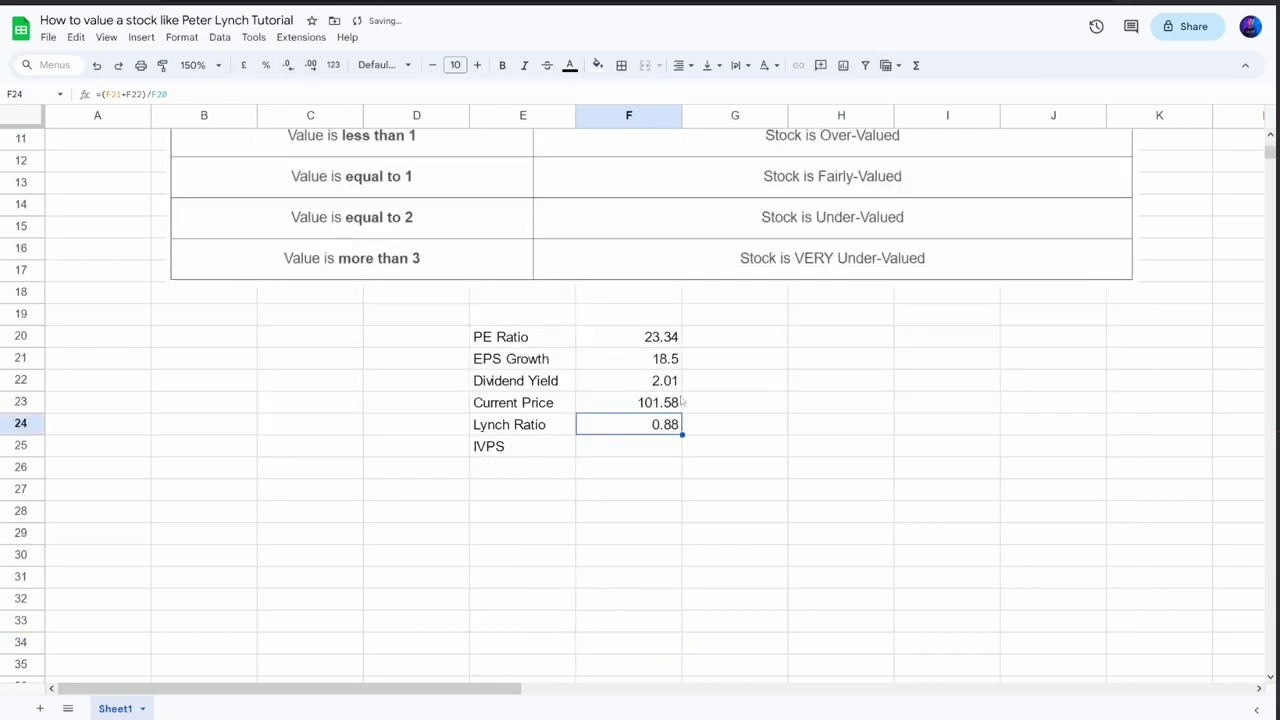
{"action": "scroll", "coordinate": [685, 400], "scroll_direction": "up", "scroll_amount": 5}
{"action": "key", "text": "Up"}
{"action": "key", "text": "Up"}
{"action": "key", "text": "Right"}
{"action": "left_click", "coordinate": [378, 300]}
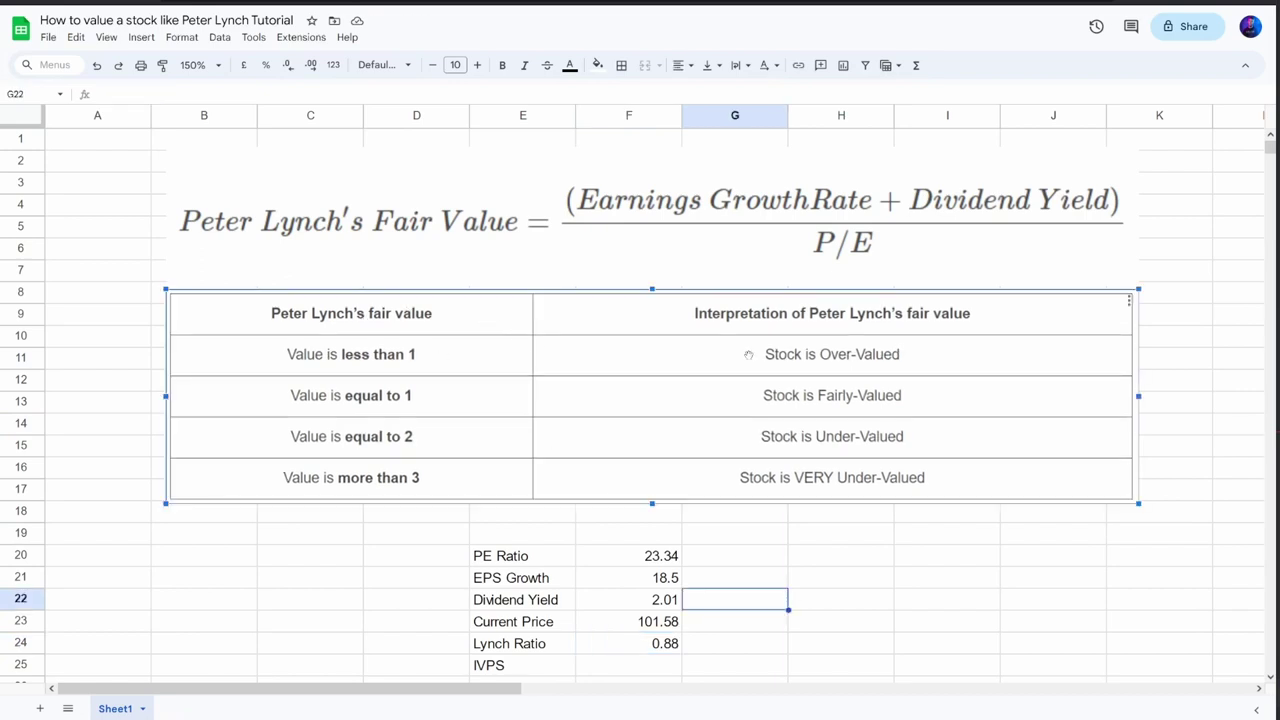
Calculate the IVPS in cell F25 by multiplying current price by Lynch ratio with the formula =F23*F24.
{"action": "scroll", "coordinate": [740, 400], "scroll_direction": "down", "scroll_amount": 3}
{"action": "left_click", "coordinate": [644, 555]}
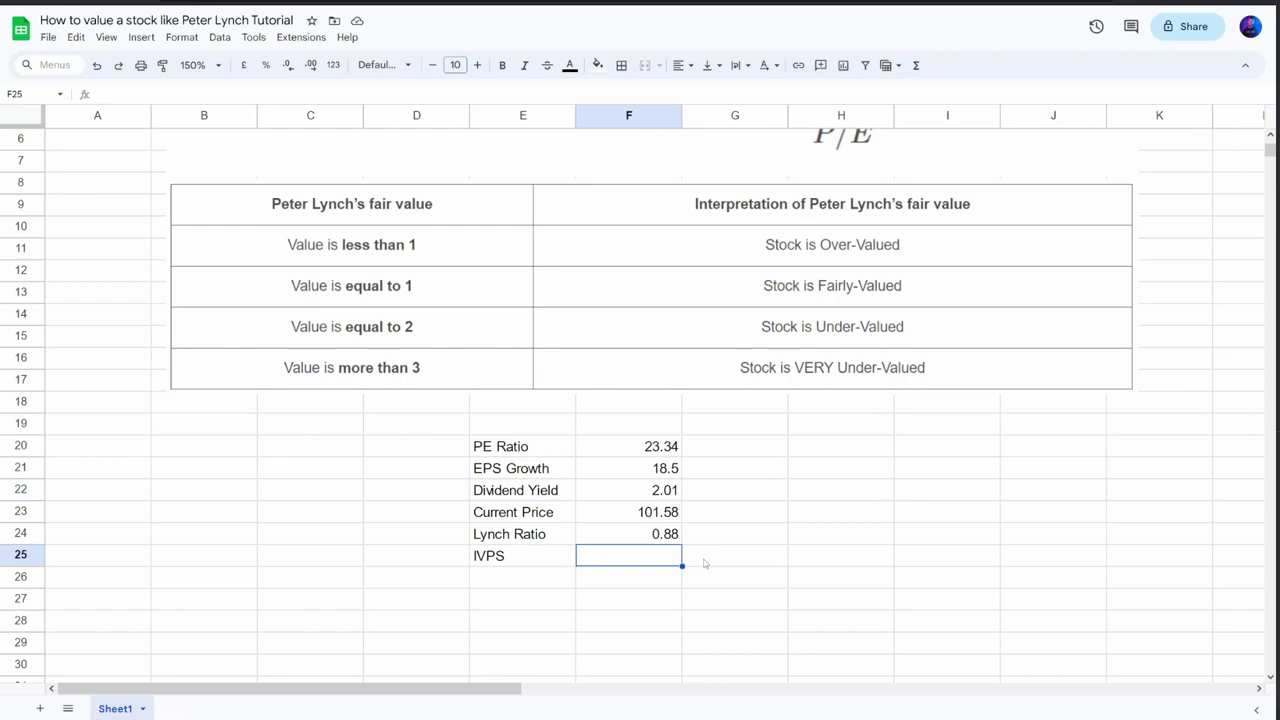
{"action": "type", "text": "="}
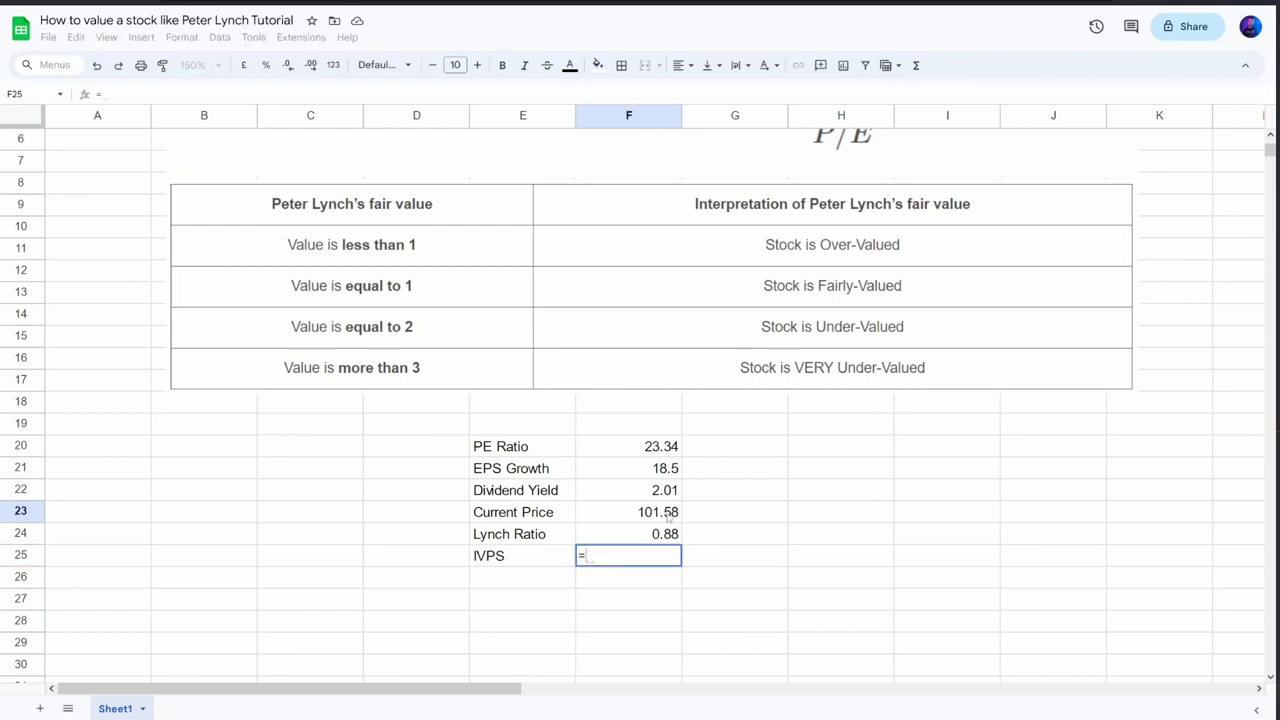
{"action": "left_click", "coordinate": [665, 512]}
{"action": "type", "text": "*"}
{"action": "left_click", "coordinate": [672, 536]}
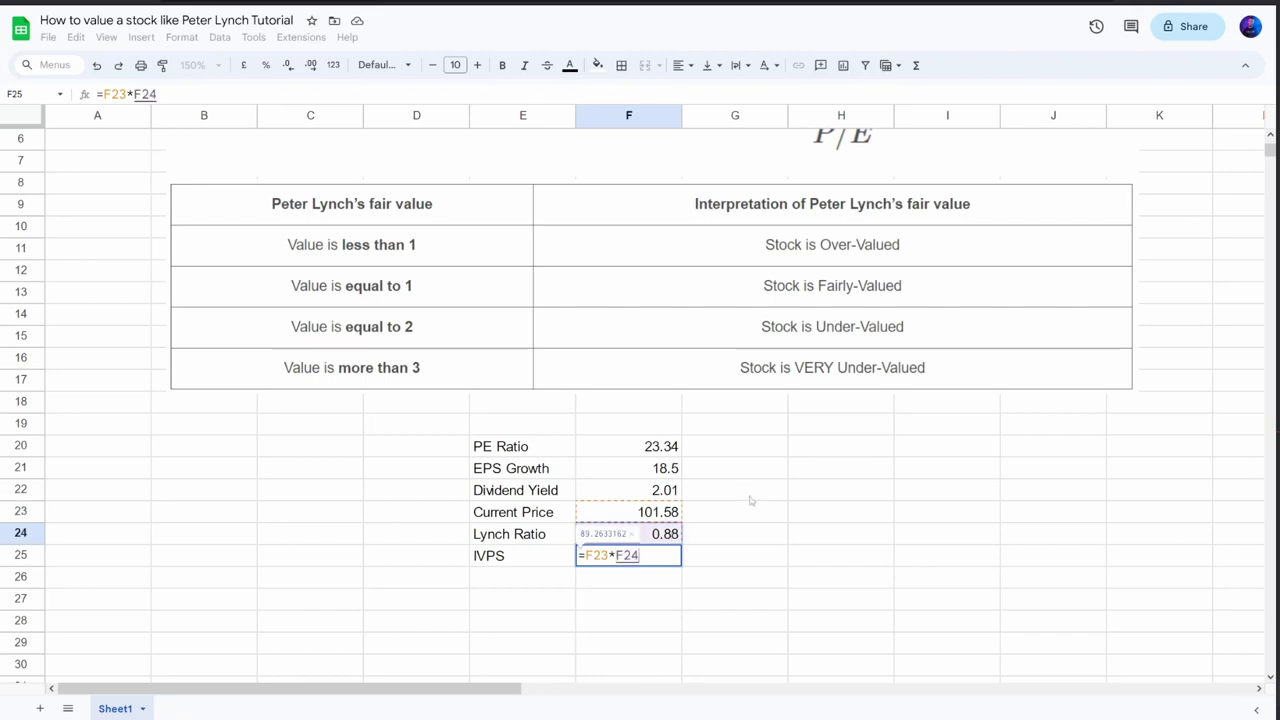
{"action": "key", "text": "Return"}
Format the IVPS value in cell F25 with the custom $ currency format.
{"action": "key", "text": "Up"}
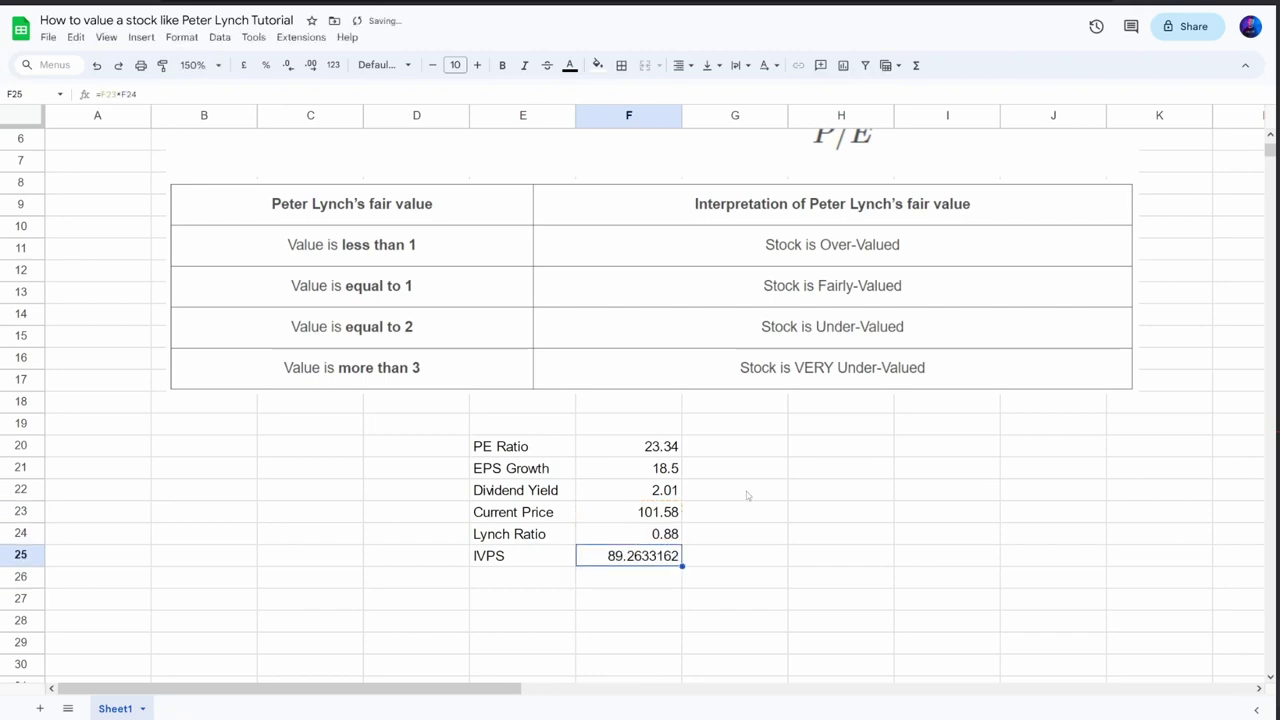
{"action": "left_click", "coordinate": [333, 65]}
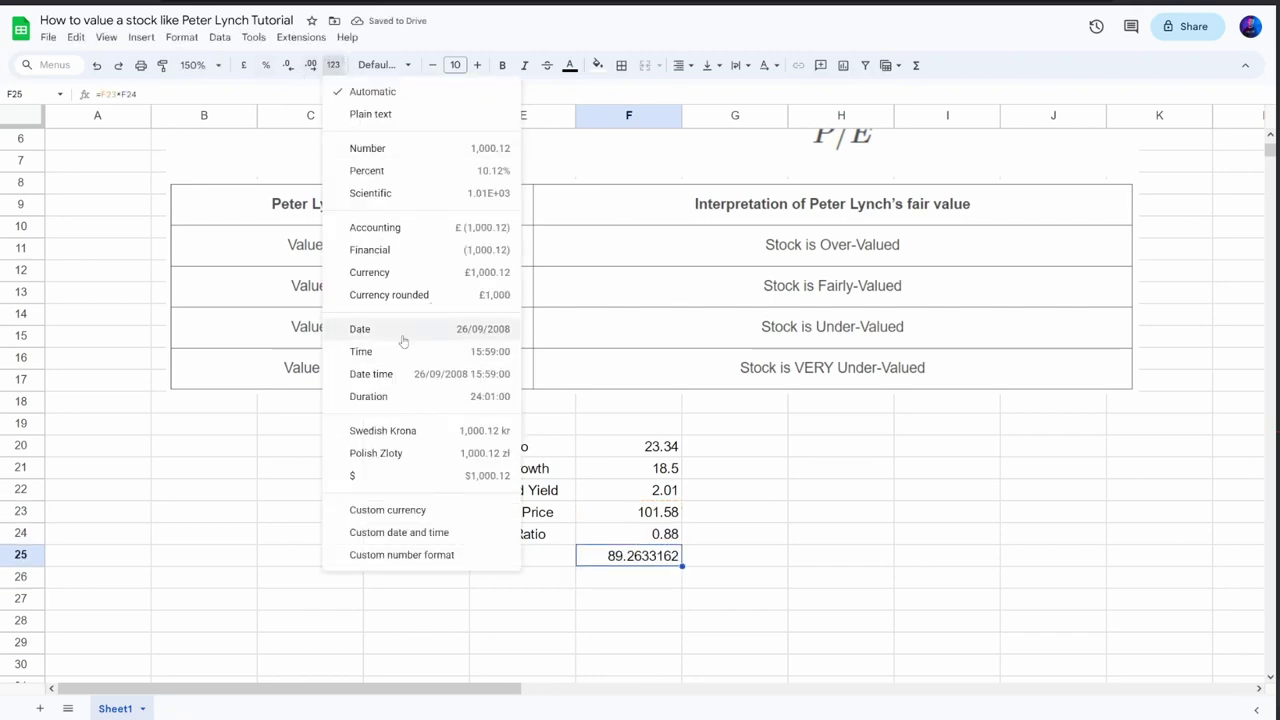
{"action": "left_click", "coordinate": [371, 476]}
Review the IVPS result and the PE ratio, EPS growth and dividend yield figures in E20:F25.
{"action": "left_click_drag", "start_coordinate": [517, 565], "coordinate": [666, 563]}
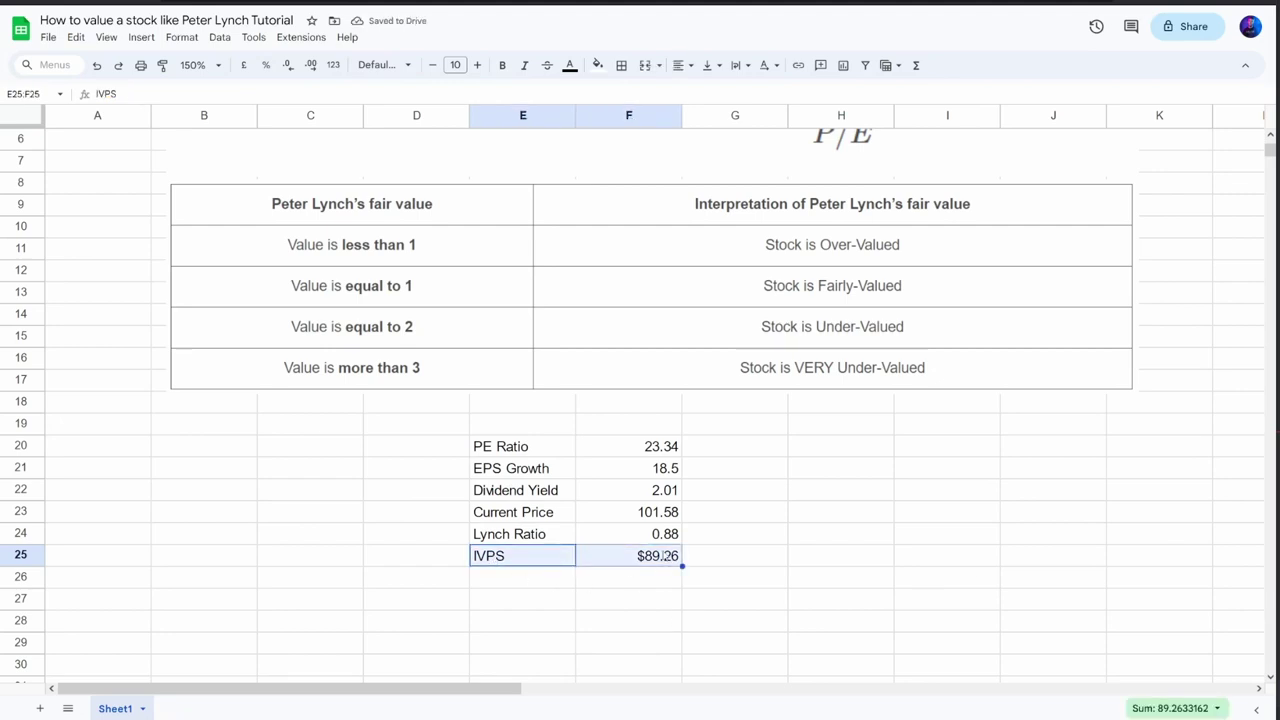
{"action": "left_click", "coordinate": [662, 556]}
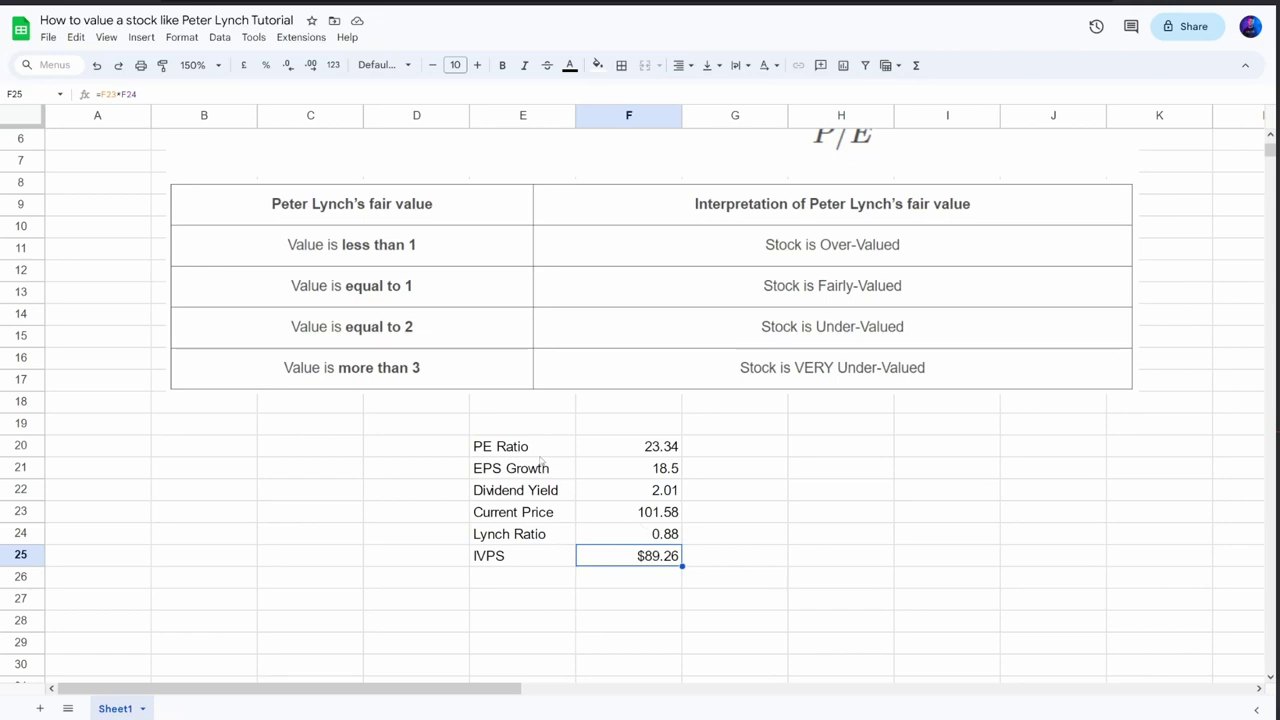
{"action": "left_click_drag", "start_coordinate": [530, 448], "coordinate": [649, 566]}
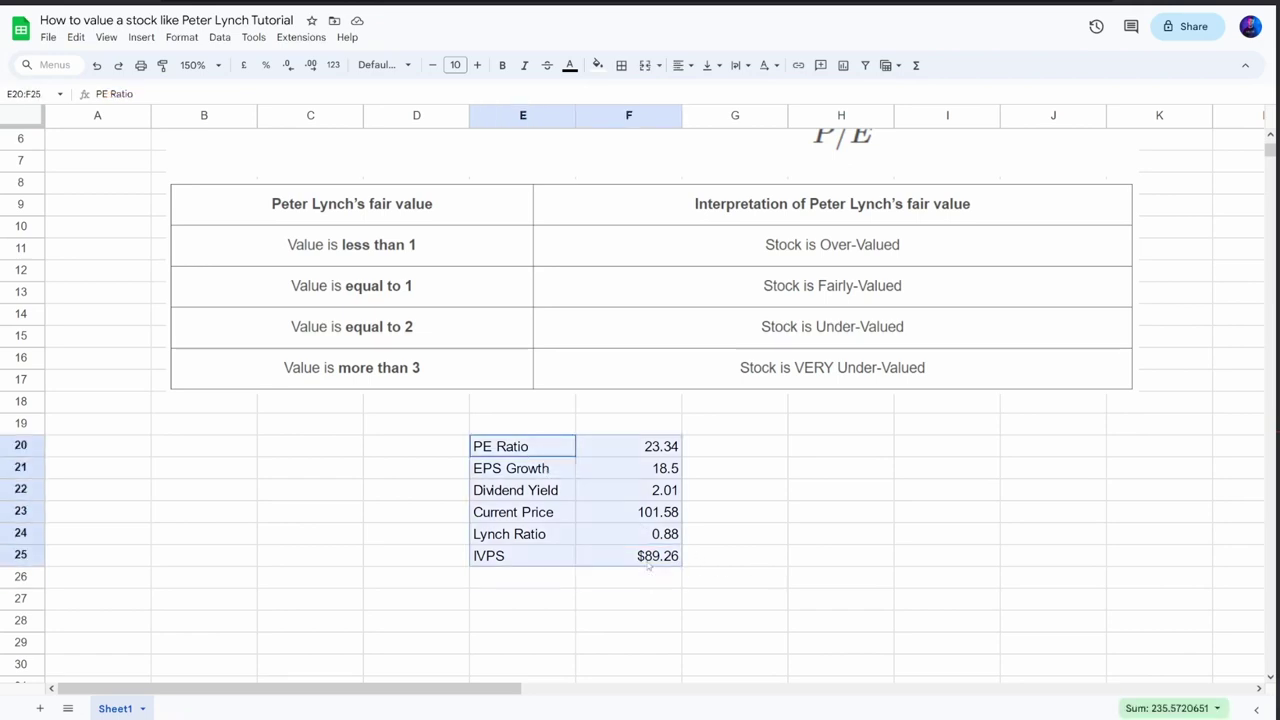
{"action": "left_click", "coordinate": [646, 452]}
{"action": "left_click", "coordinate": [655, 470]}
{"action": "left_click", "coordinate": [653, 498]}
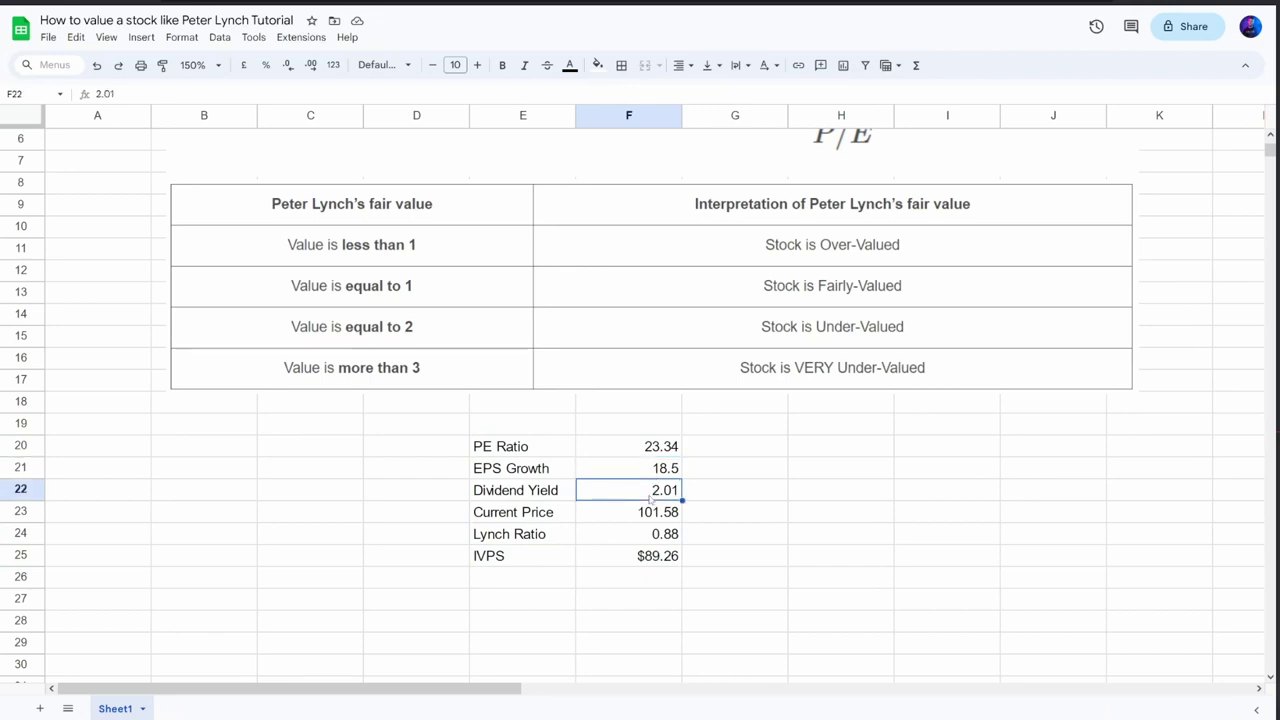
{"action": "left_click", "coordinate": [648, 456]}
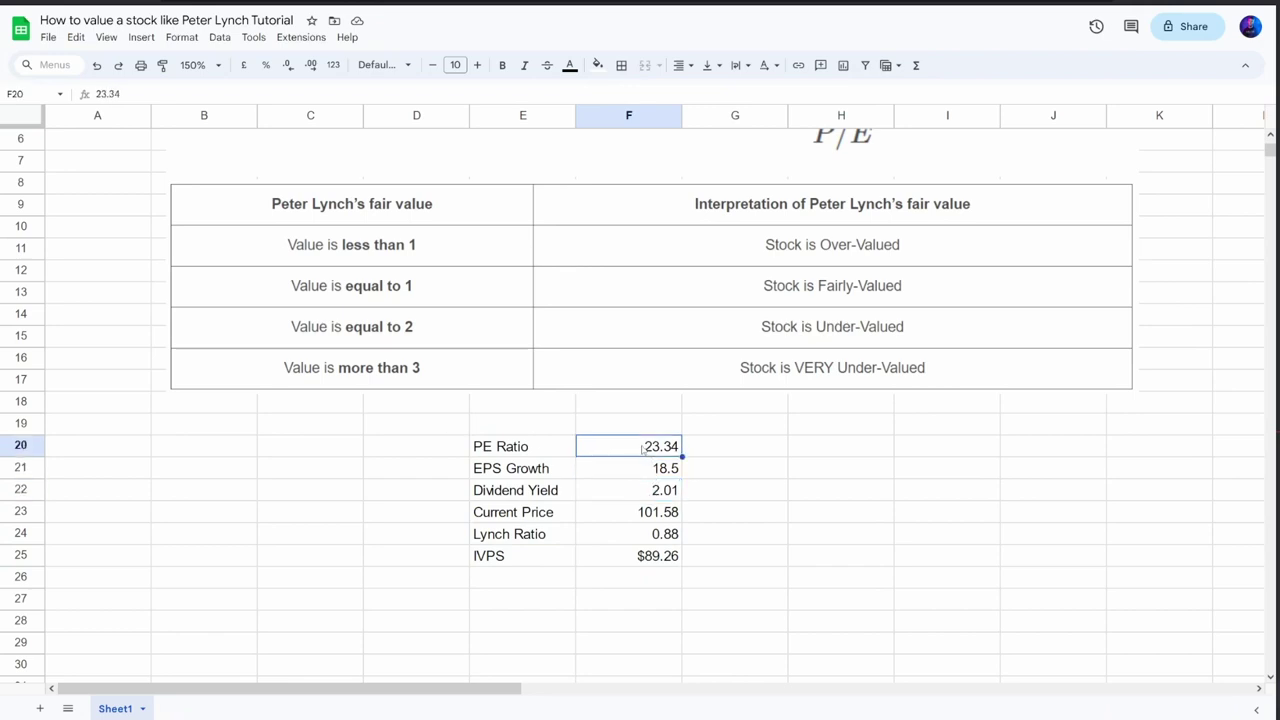
{"action": "left_click", "coordinate": [647, 472]}
{"action": "left_click", "coordinate": [660, 495]}
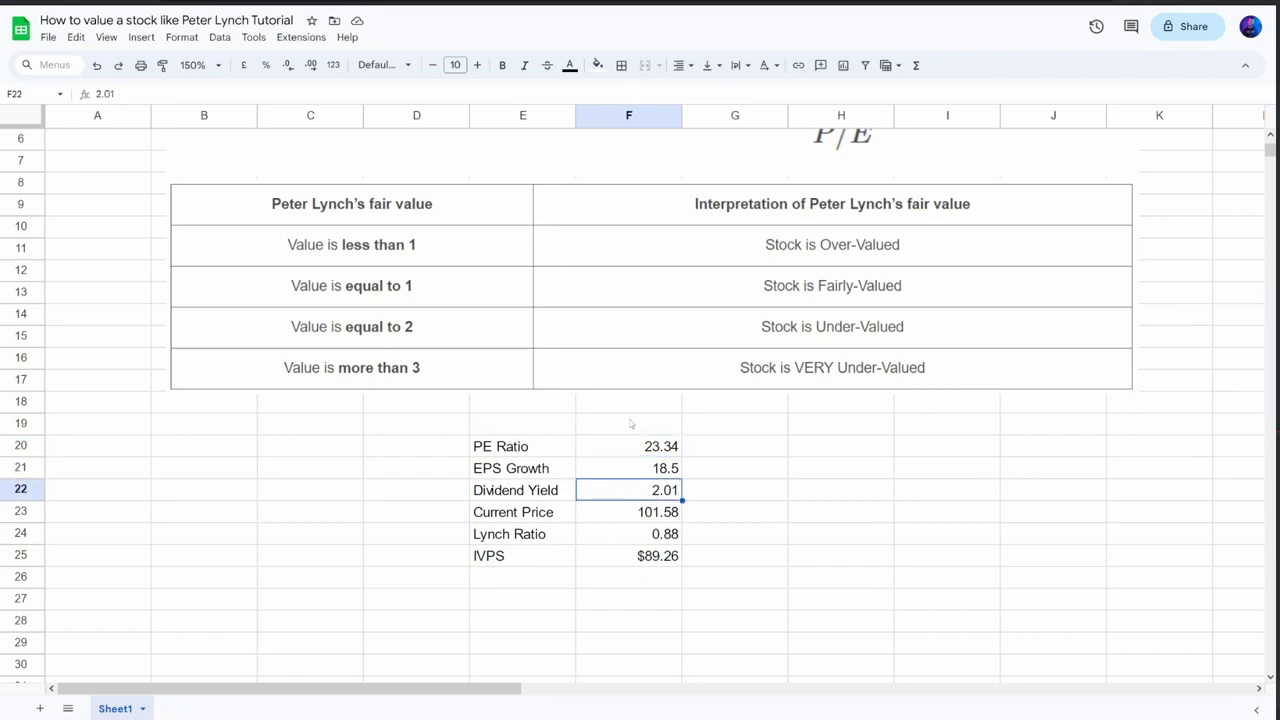
Move the block E20:F25 down two rows and enter the label Company ticker in cell E20.
{"action": "left_click_drag", "start_coordinate": [515, 446], "coordinate": [618, 566]}
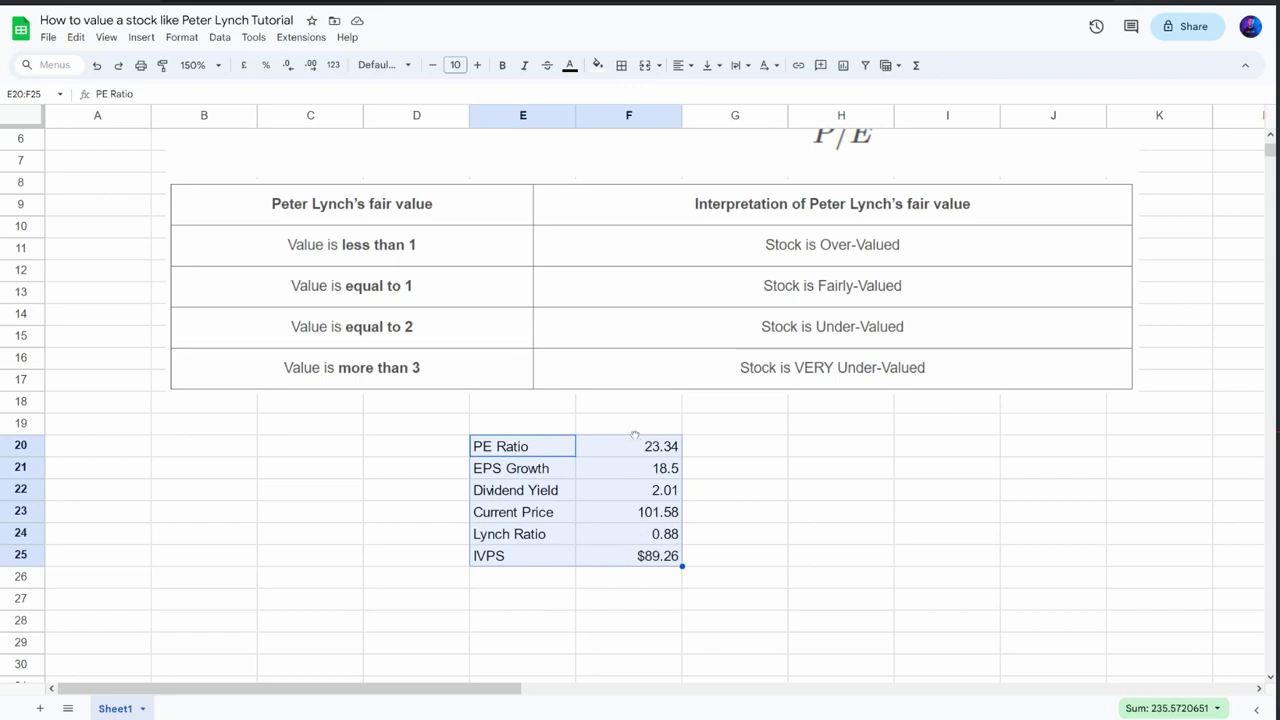
{"action": "key", "text": "ctrl+c"}
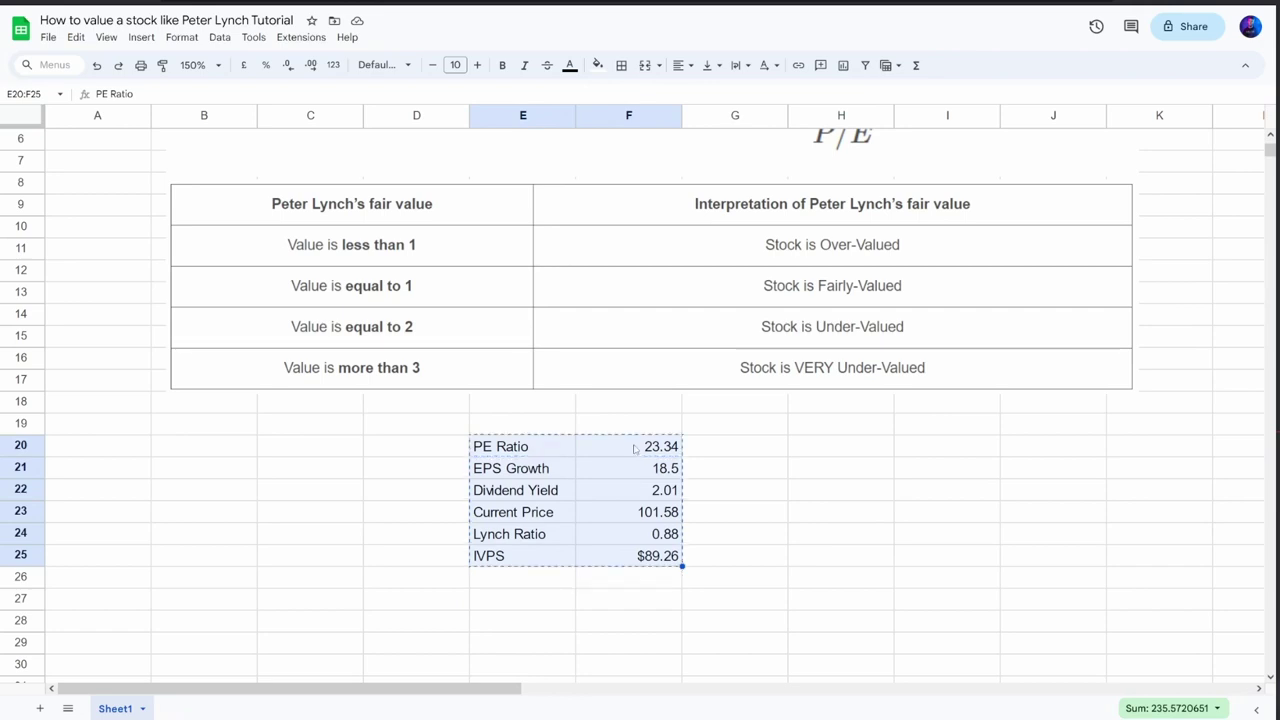
{"action": "key", "text": "ctrl+z"}
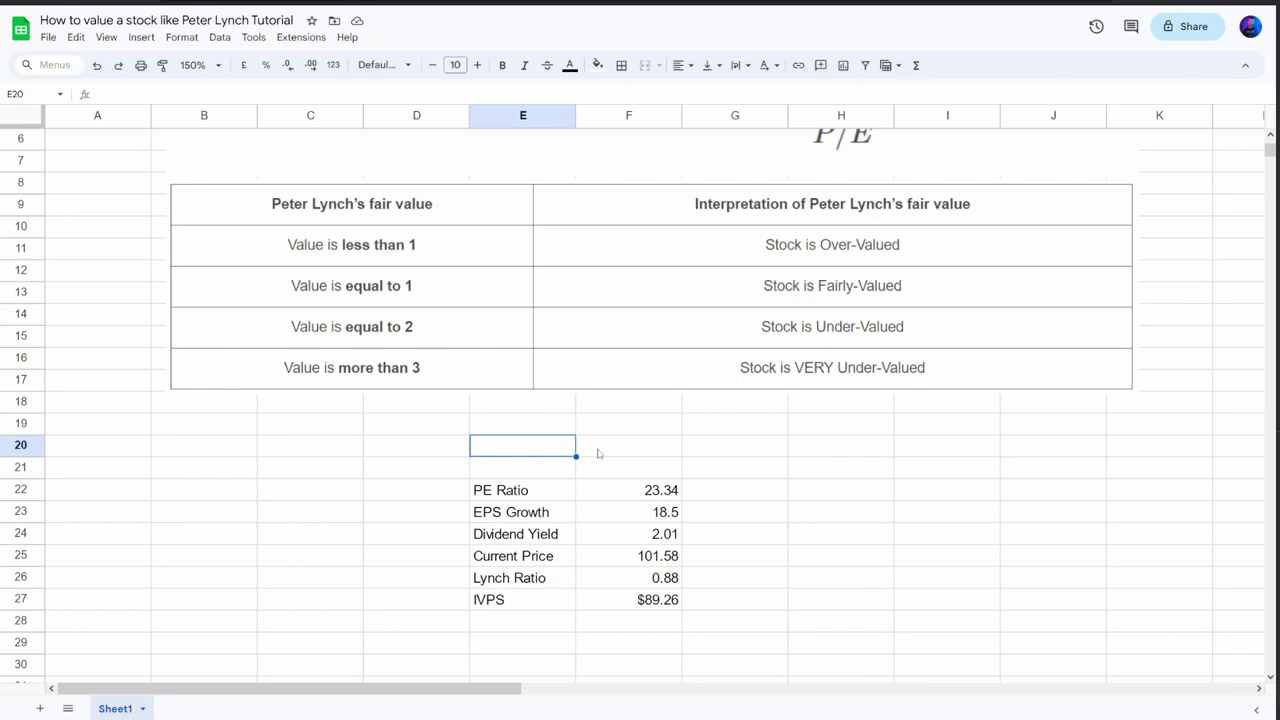
{"action": "type", "text": "Company ticker"}
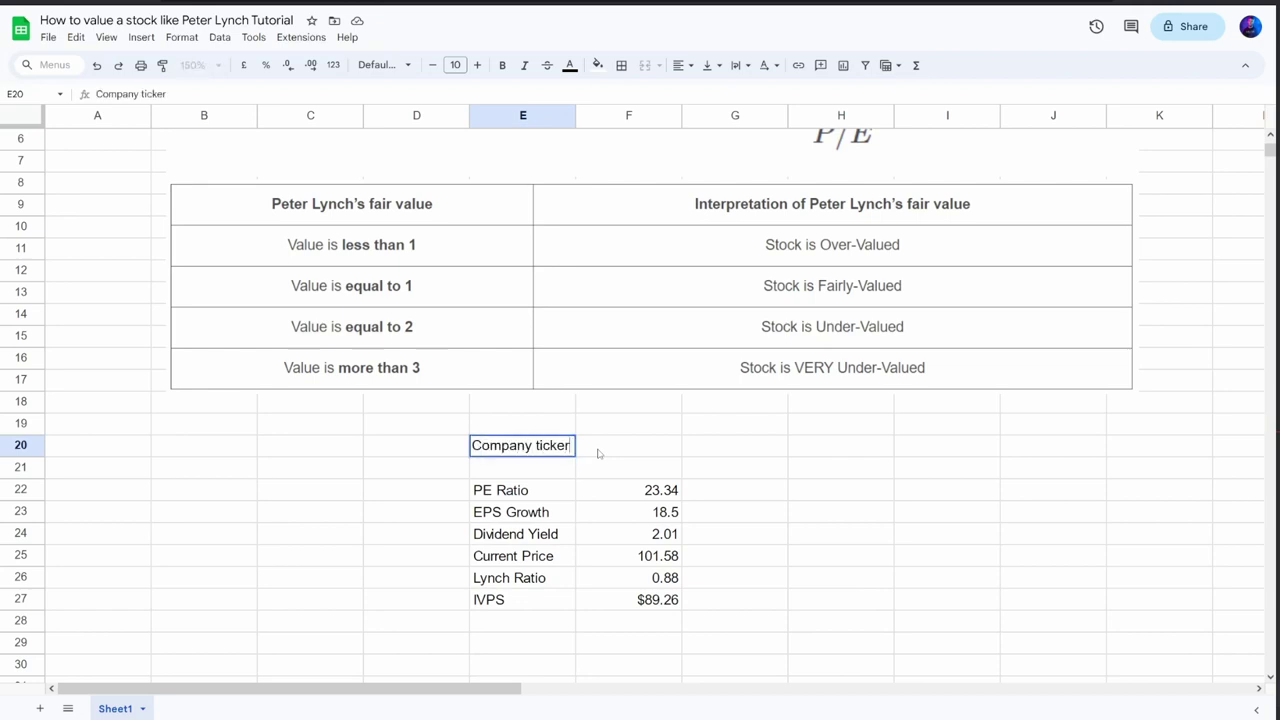
{"action": "key", "text": "Return"}
{"action": "key", "text": "Down"}
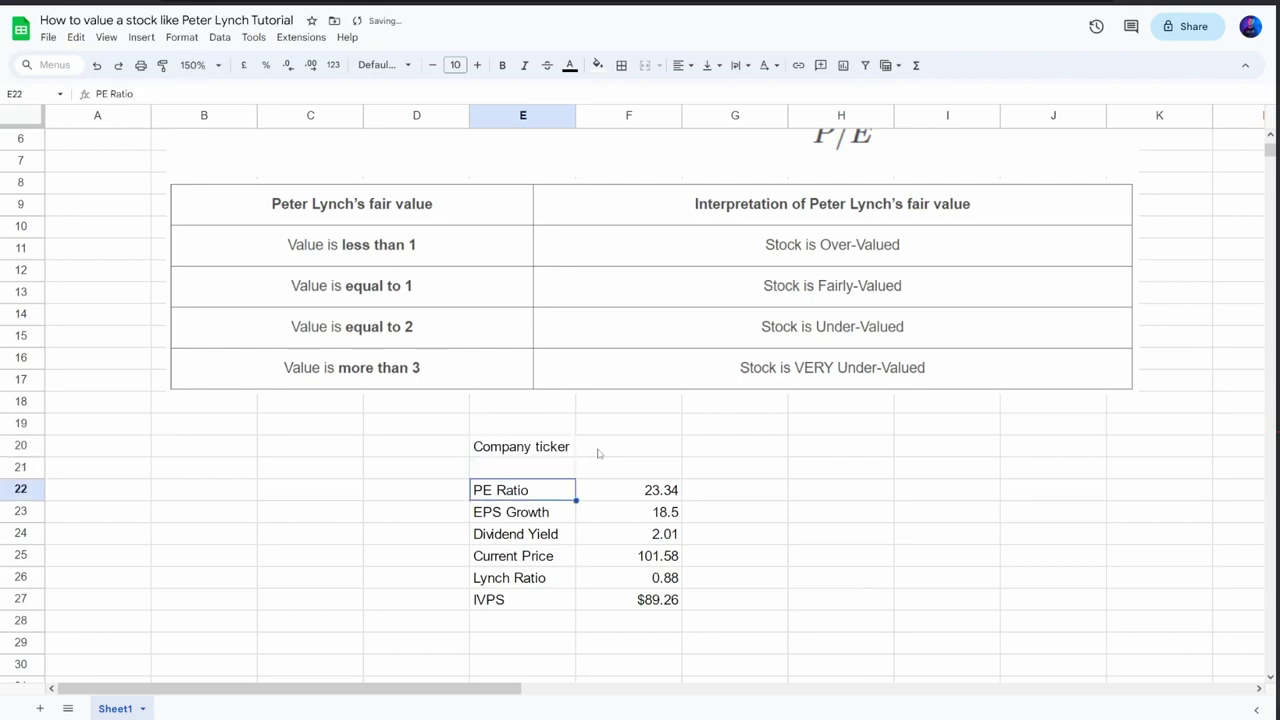
Insert a row above EPS Growth and move that label and its value up into row 23, leaving row 24 empty.
{"action": "key", "text": "Down"}
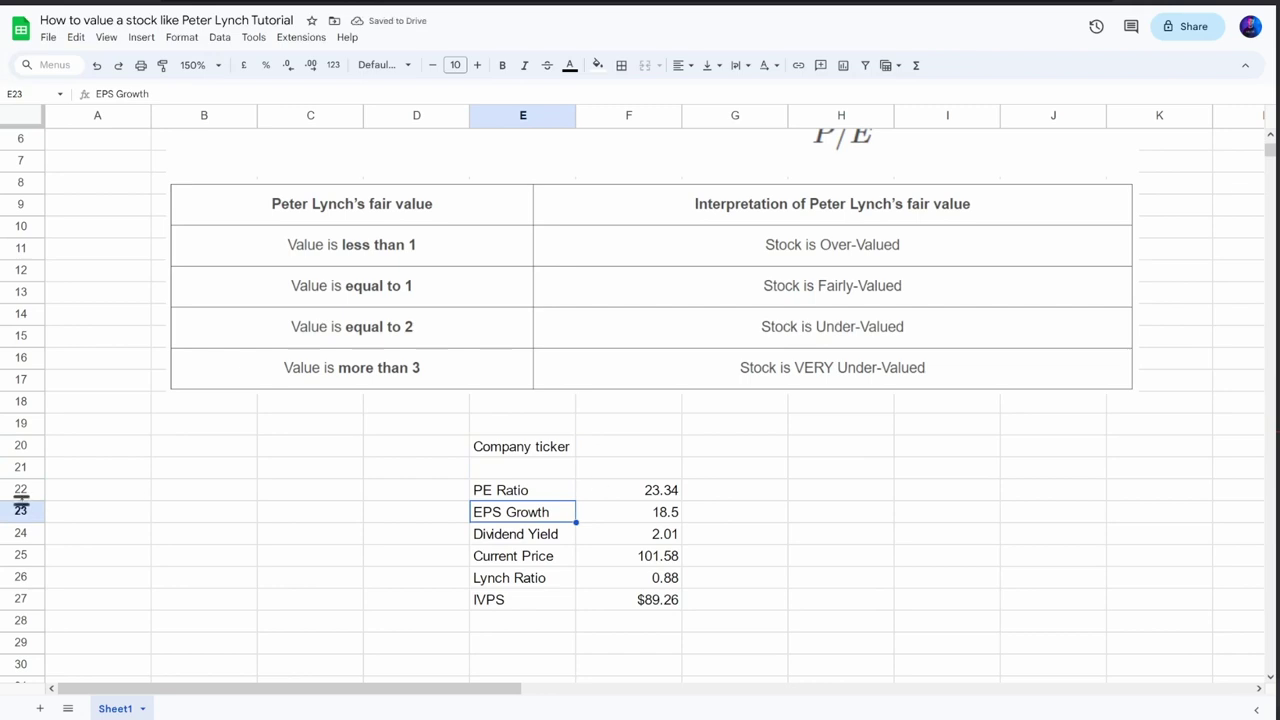
{"action": "left_click", "coordinate": [18, 510]}
{"action": "right_click", "coordinate": [18, 510]}
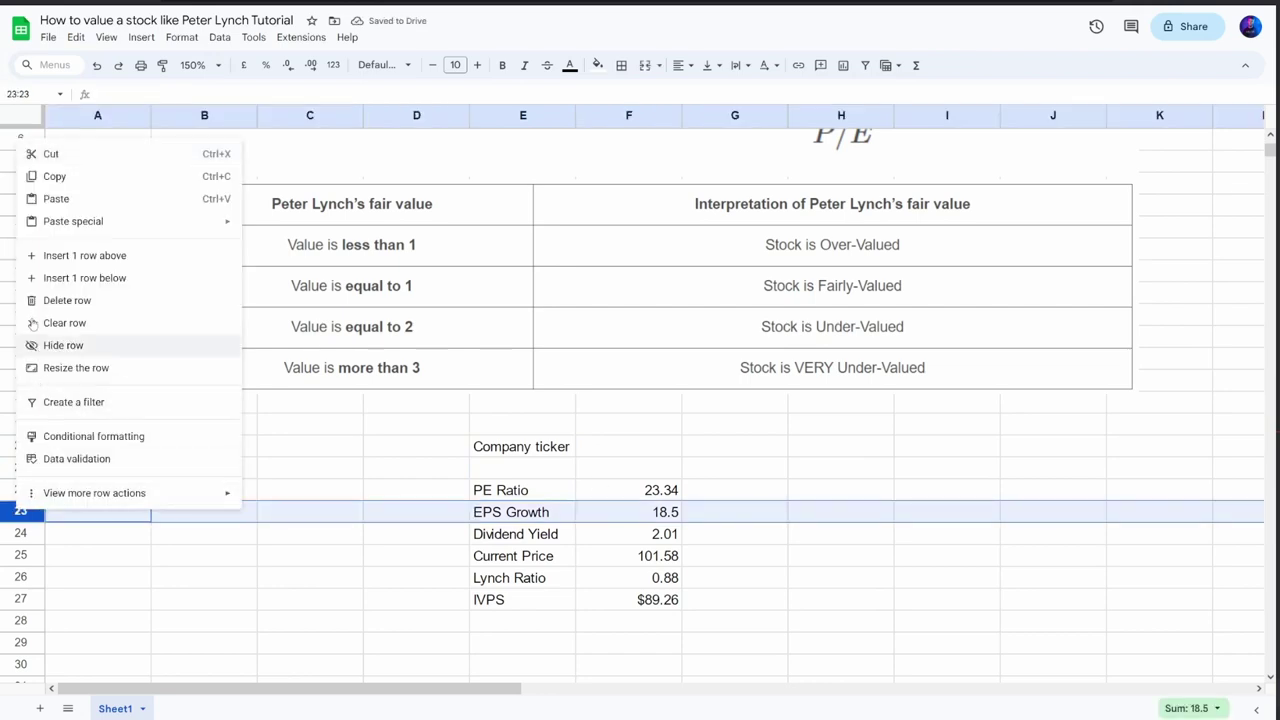
{"action": "left_click", "coordinate": [60, 255]}
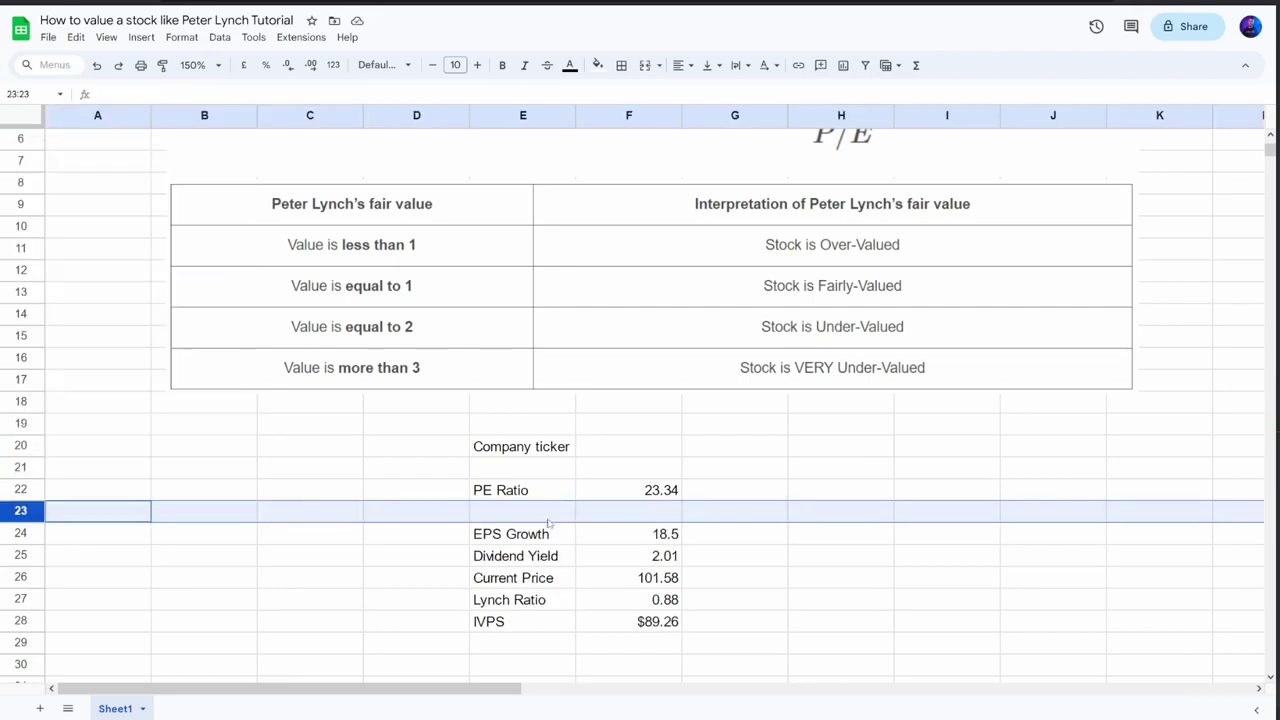
{"action": "mouse_move", "coordinate": [536, 540]}
{"action": "left_mouse_down"}
{"action": "mouse_move", "coordinate": [620, 543]}
{"action": "mouse_move", "coordinate": [555, 544]}
{"action": "mouse_move", "coordinate": [548, 518]}
{"action": "left_mouse_up"}
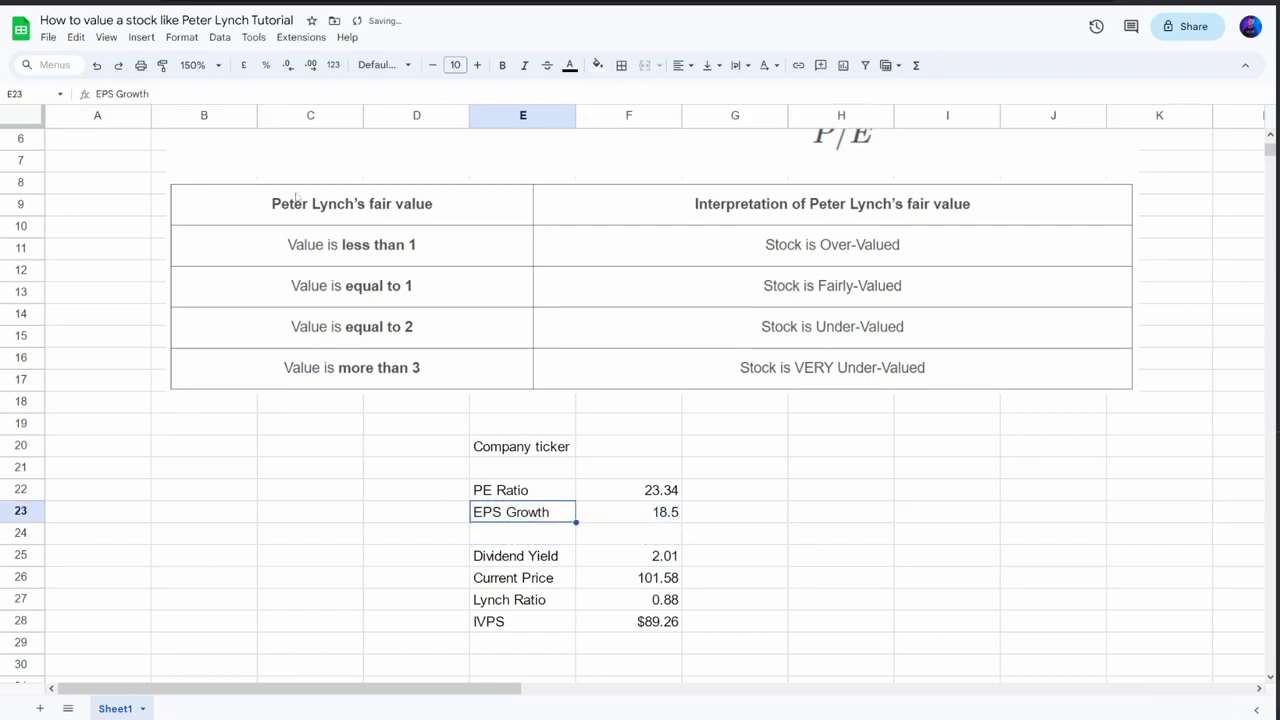
Change the EPS Growth label in cell E23 to 5YR EPS Growth.
{"action": "key", "text": "Return"}
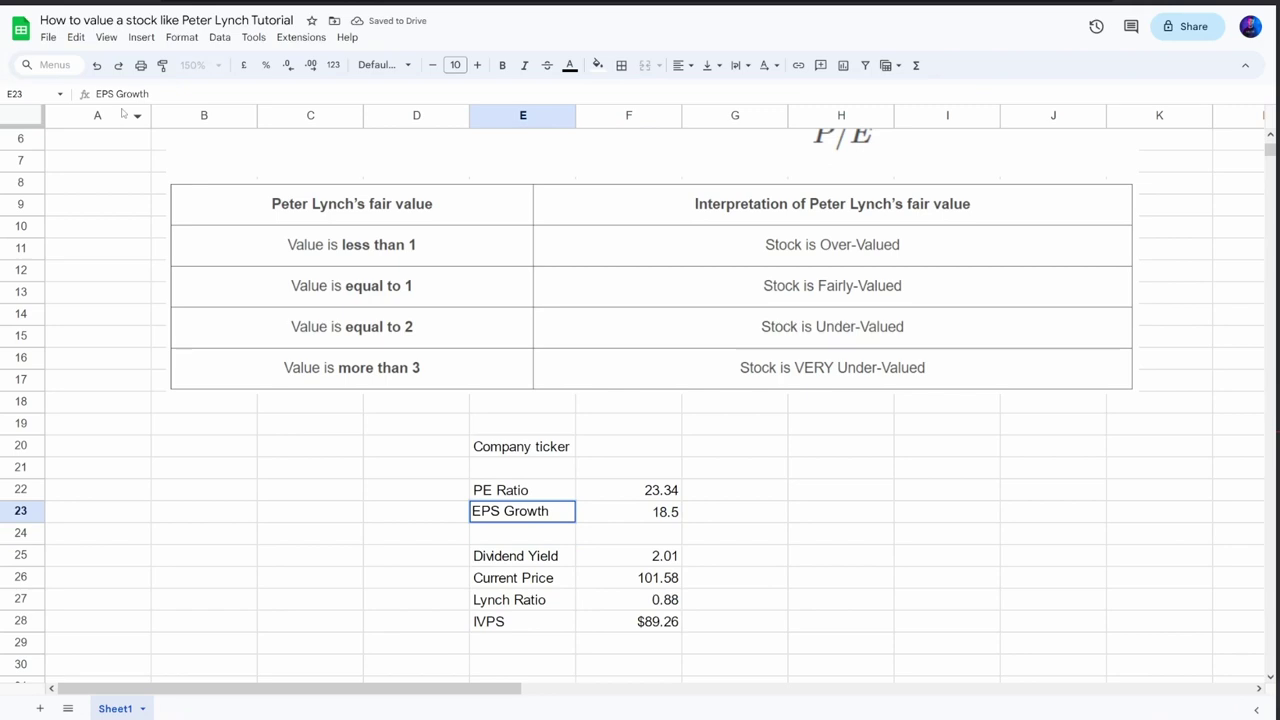
{"action": "key", "text": "Home"}
{"action": "type", "text": "5YR"}
{"action": "key", "text": "Return"}
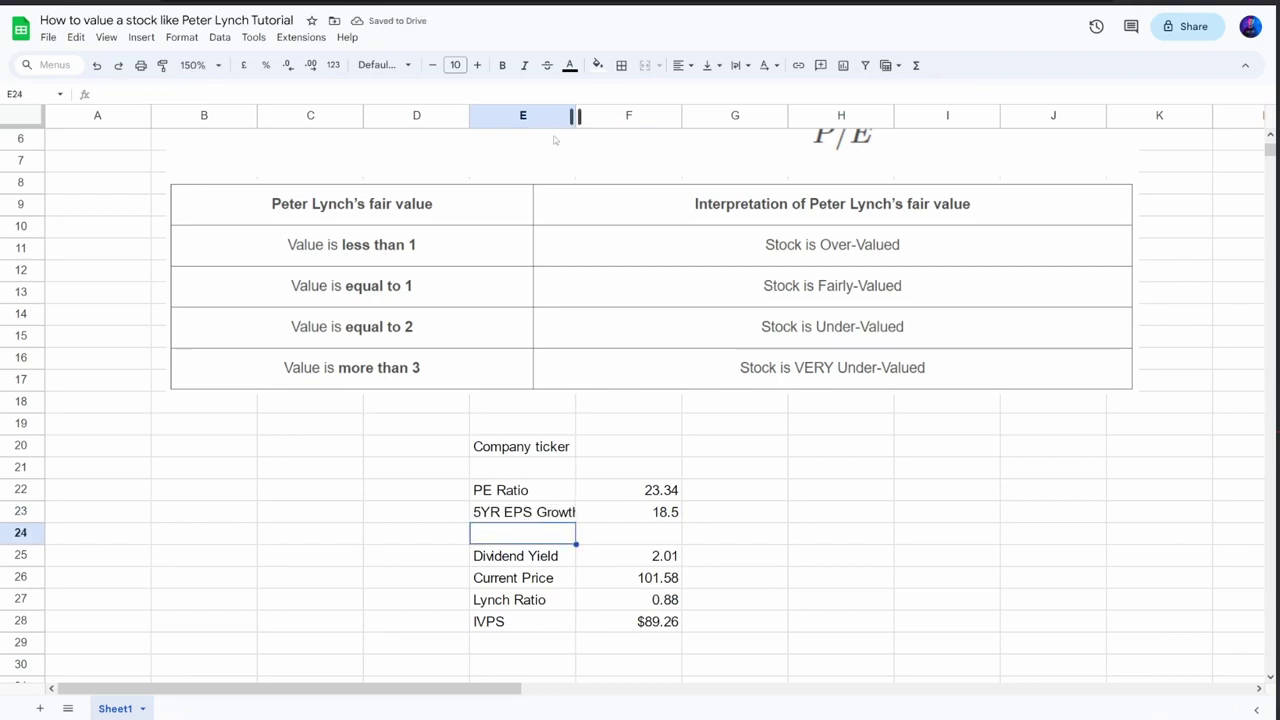
Enter the label FWD EPS Growth in cell E24 and widen column E to fit it.
{"action": "type", "text": "FWD EPS Growth"}
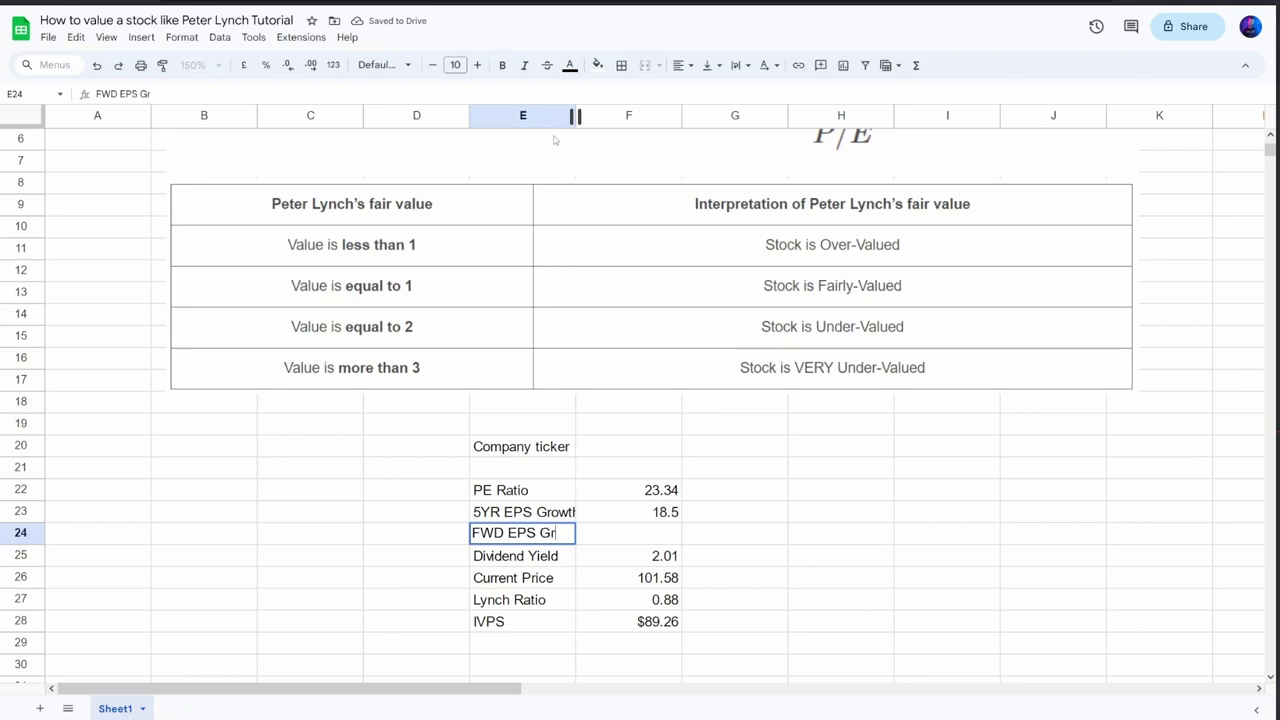
{"action": "key", "text": "Return"}
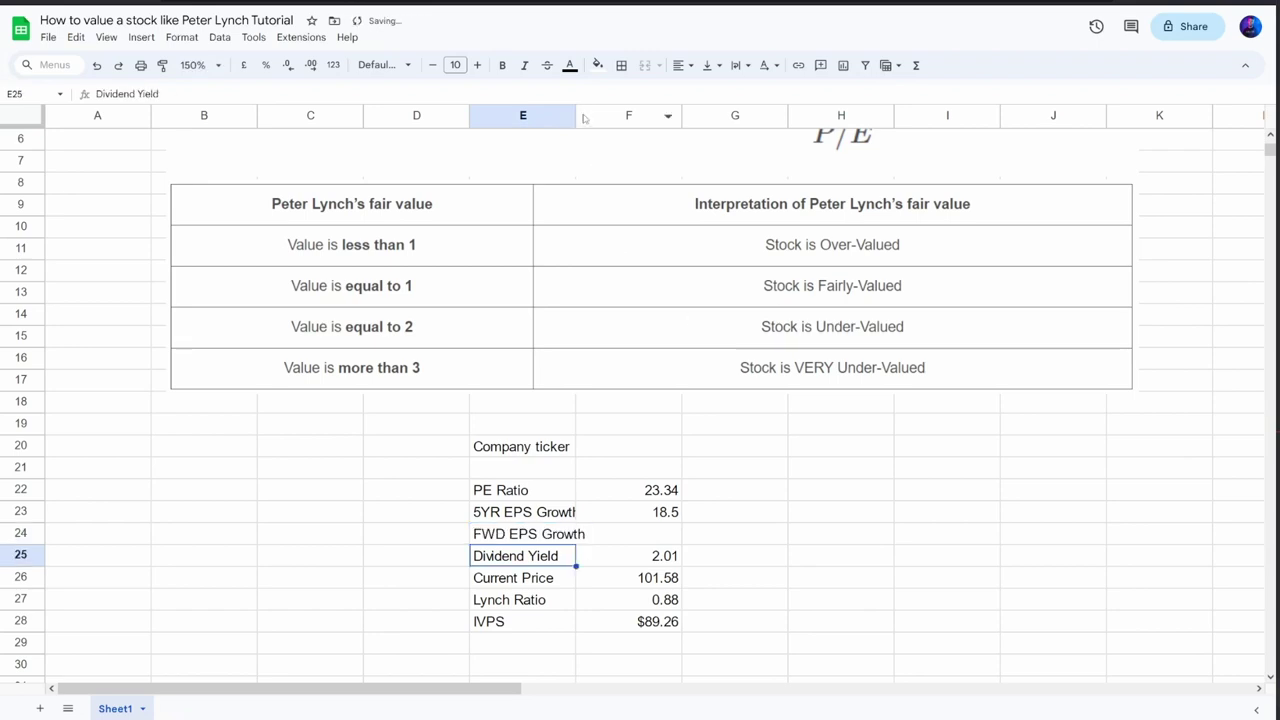
{"action": "left_click_drag", "start_coordinate": [575, 115], "coordinate": [591, 115]}
{"action": "left_click", "coordinate": [645, 513]}
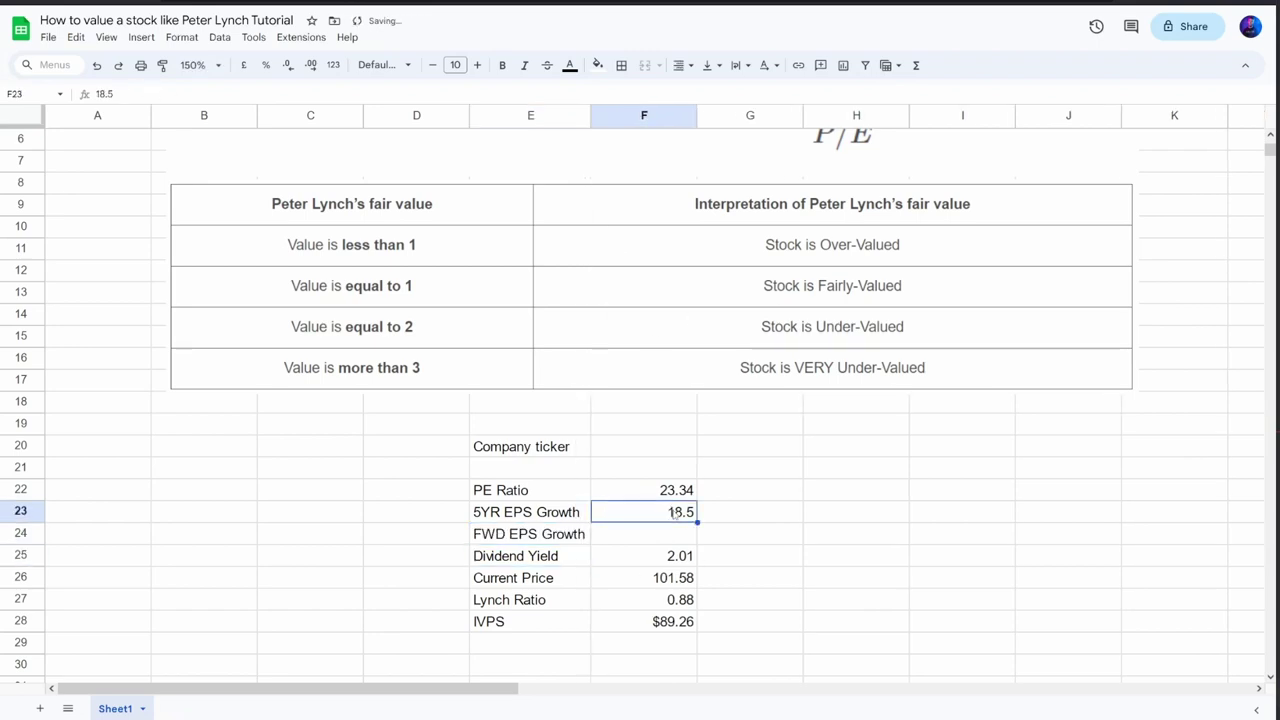
Clear the 5YR EPS Growth value in cell F23 and insert an empty row above Dividend Yield.
{"action": "key", "text": "Delete"}
{"action": "left_click", "coordinate": [575, 560]}
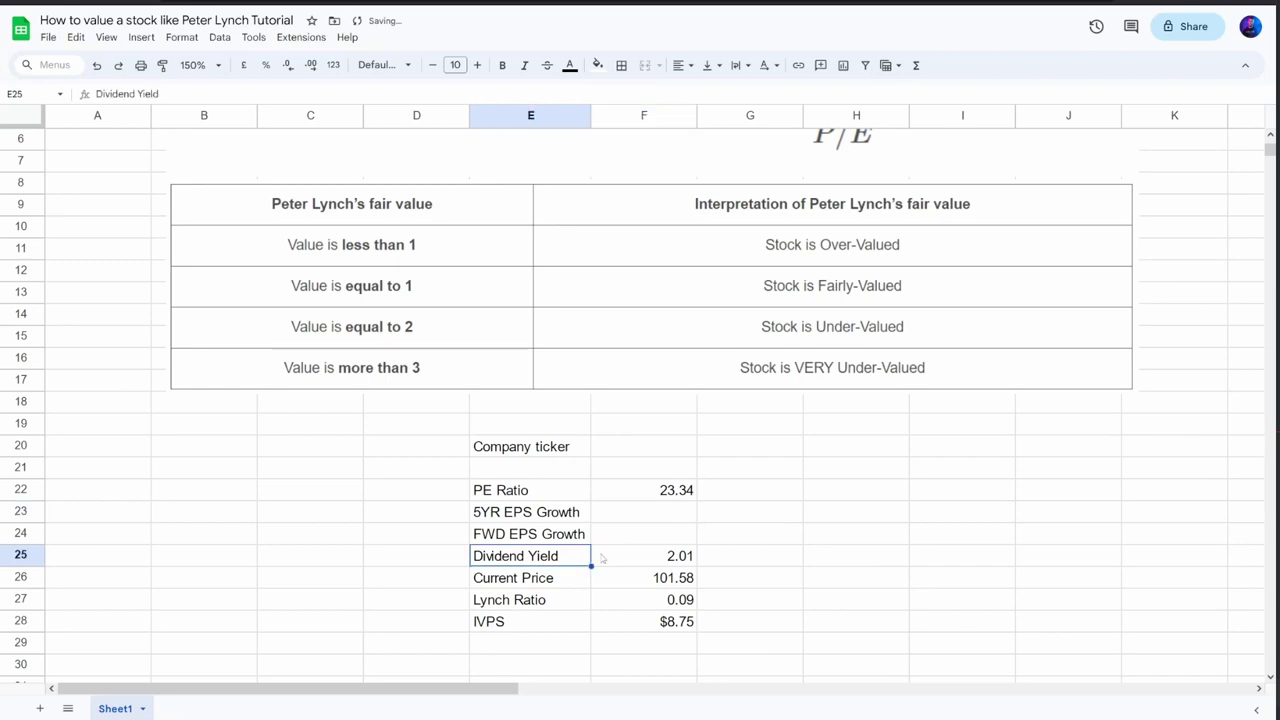
{"action": "key", "text": "Down"}
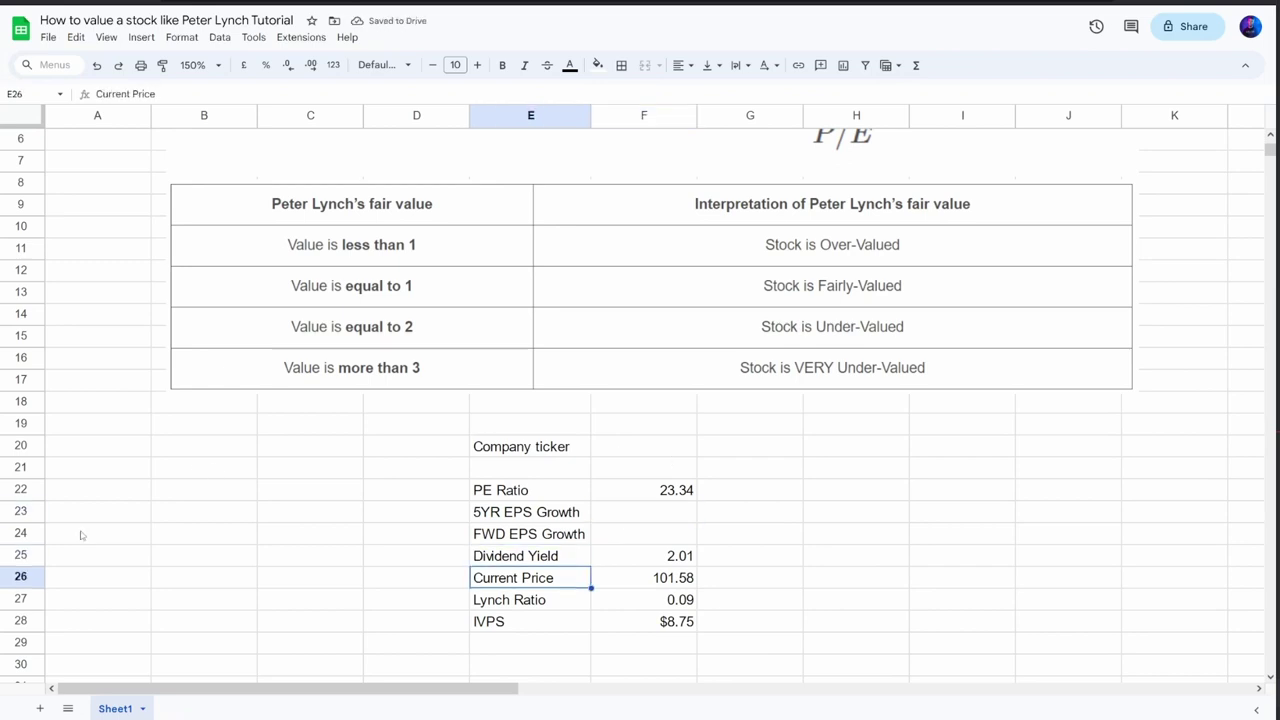
{"action": "right_click", "coordinate": [30, 556]}
{"action": "left_click", "coordinate": [83, 299]}
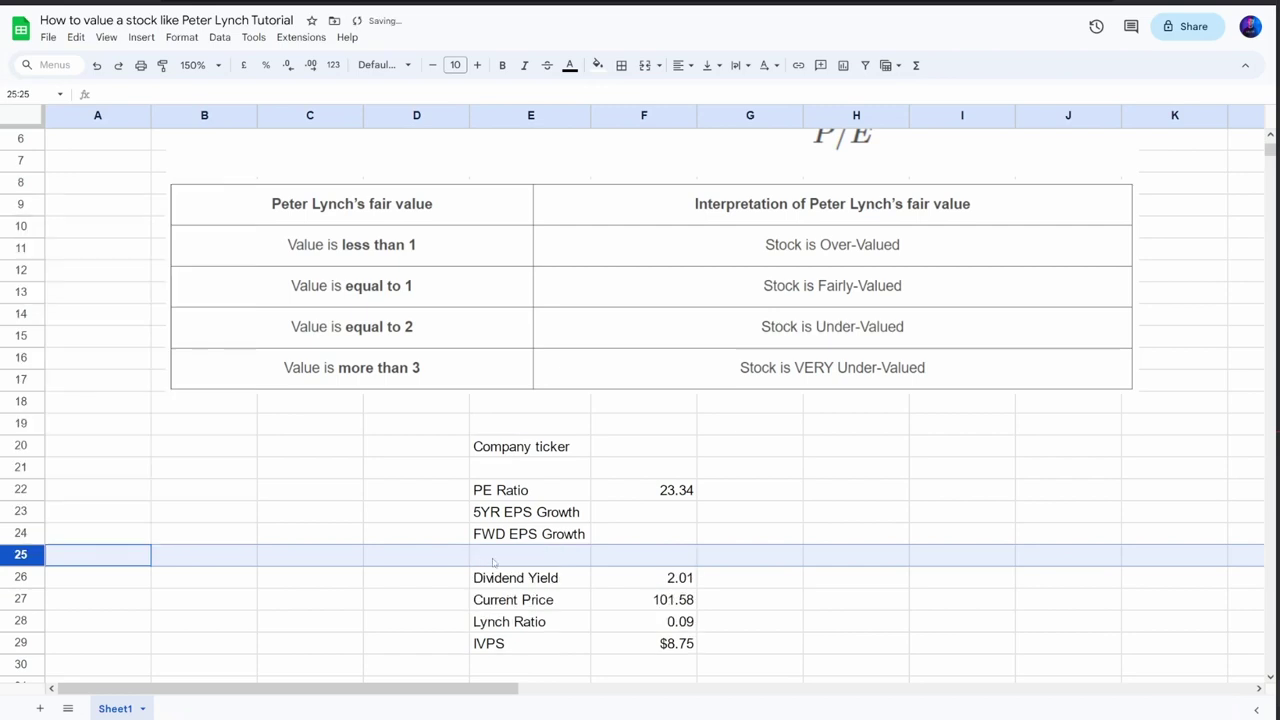
Enter the label Annual Dividend in cell E25 of the empty row above Dividend Yield.
{"action": "left_click", "coordinate": [585, 560]}
{"action": "type", "text": "Annual Dividend"}
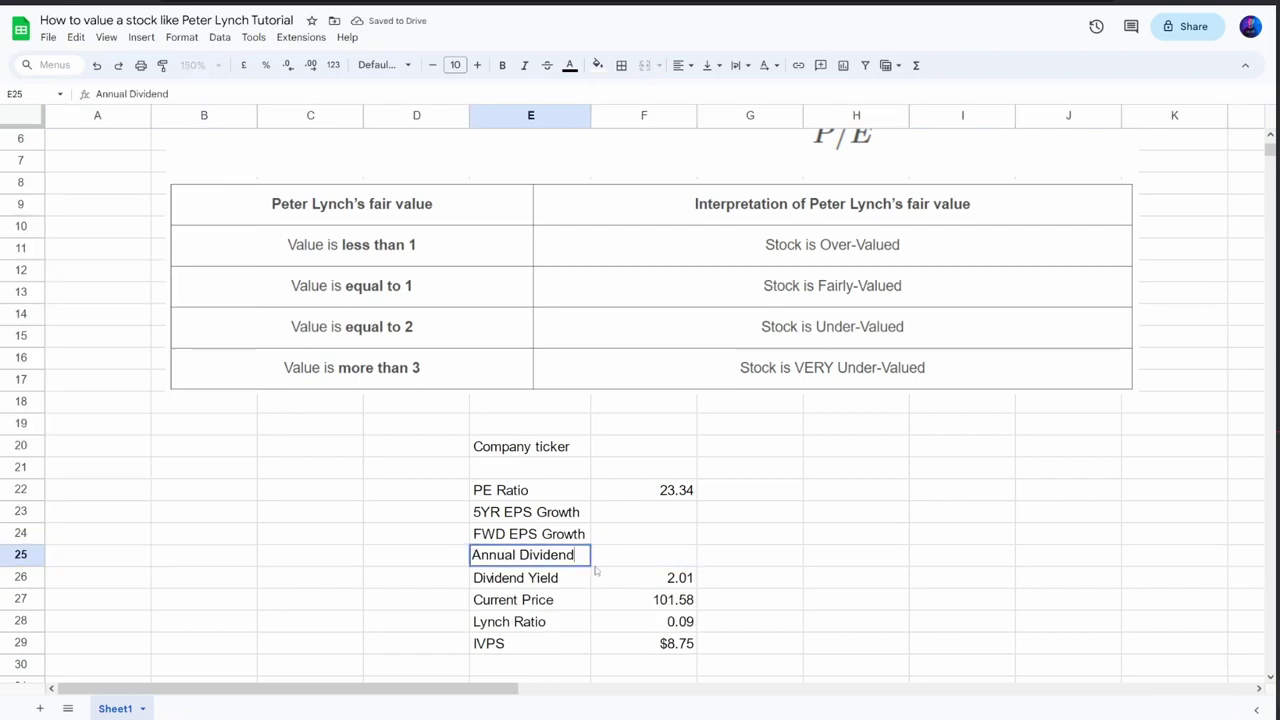
{"action": "left_click", "coordinate": [742, 582]}
{"action": "left_click", "coordinate": [605, 577]}
{"action": "left_click", "coordinate": [638, 558]}
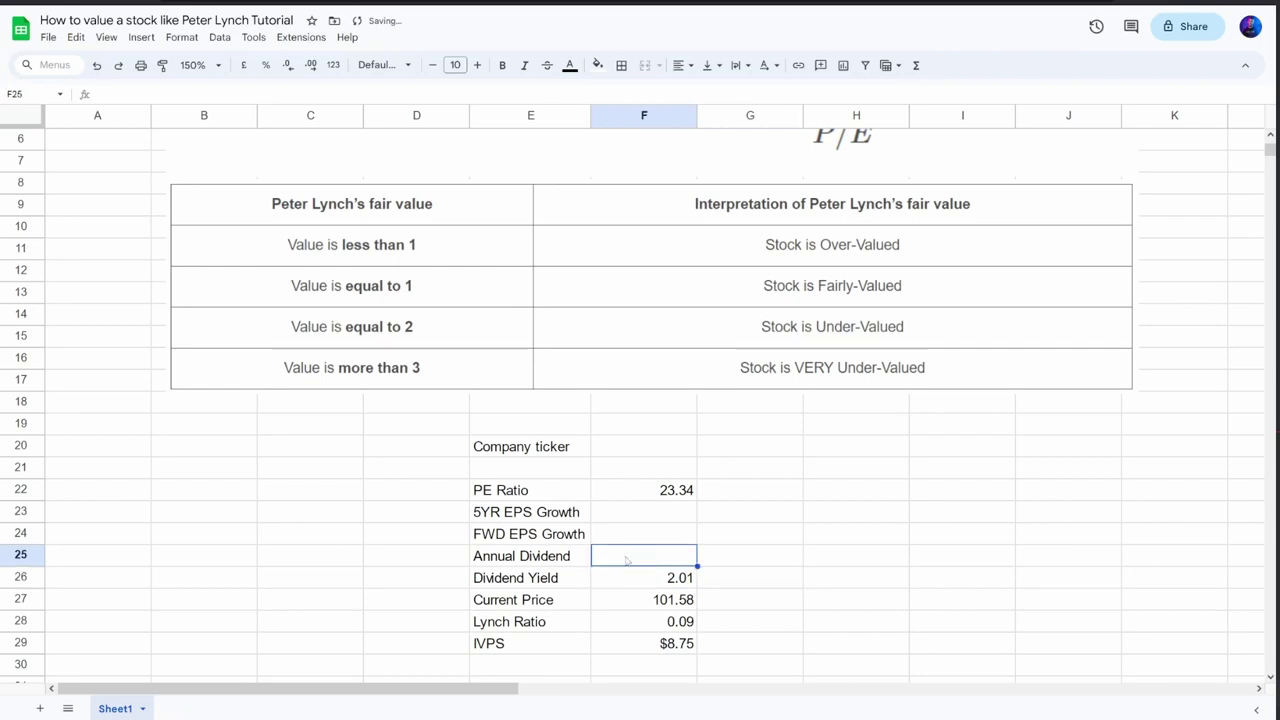
Enter the label Delta in cell E30, directly below IVPS.
{"action": "left_click", "coordinate": [515, 605]}
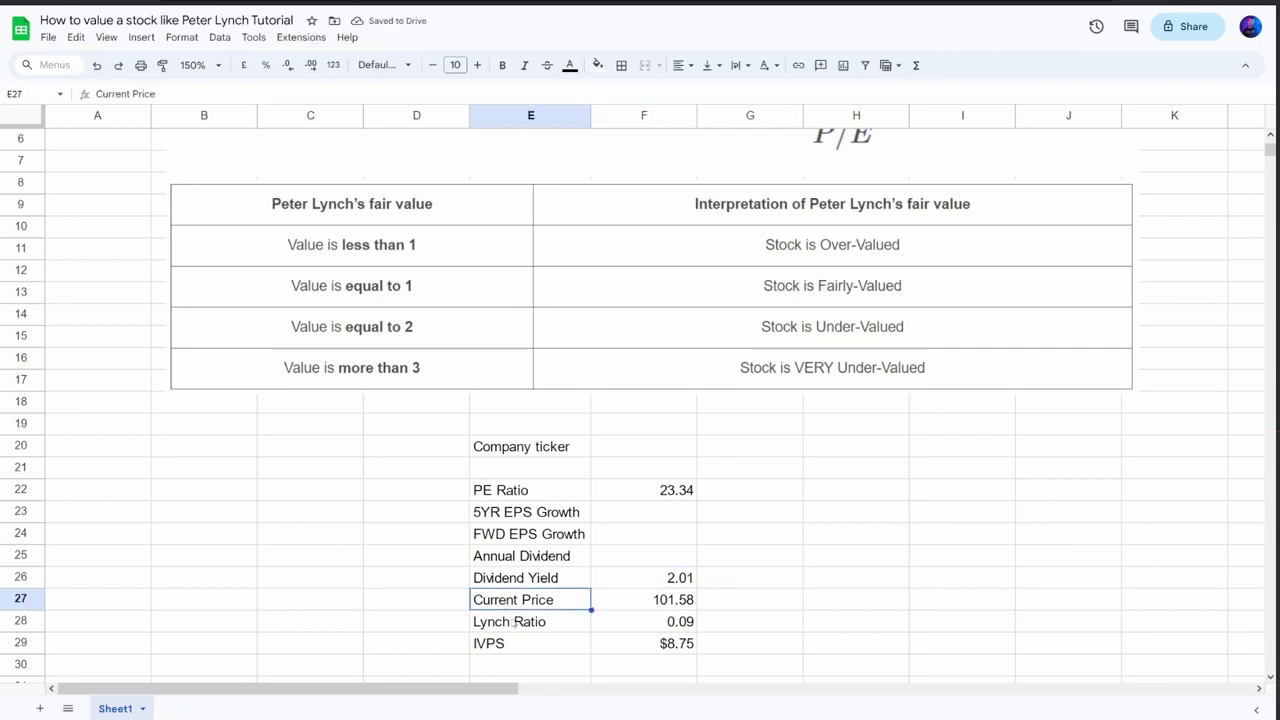
{"action": "scroll", "coordinate": [520, 625], "scroll_direction": "down", "scroll_amount": 2}
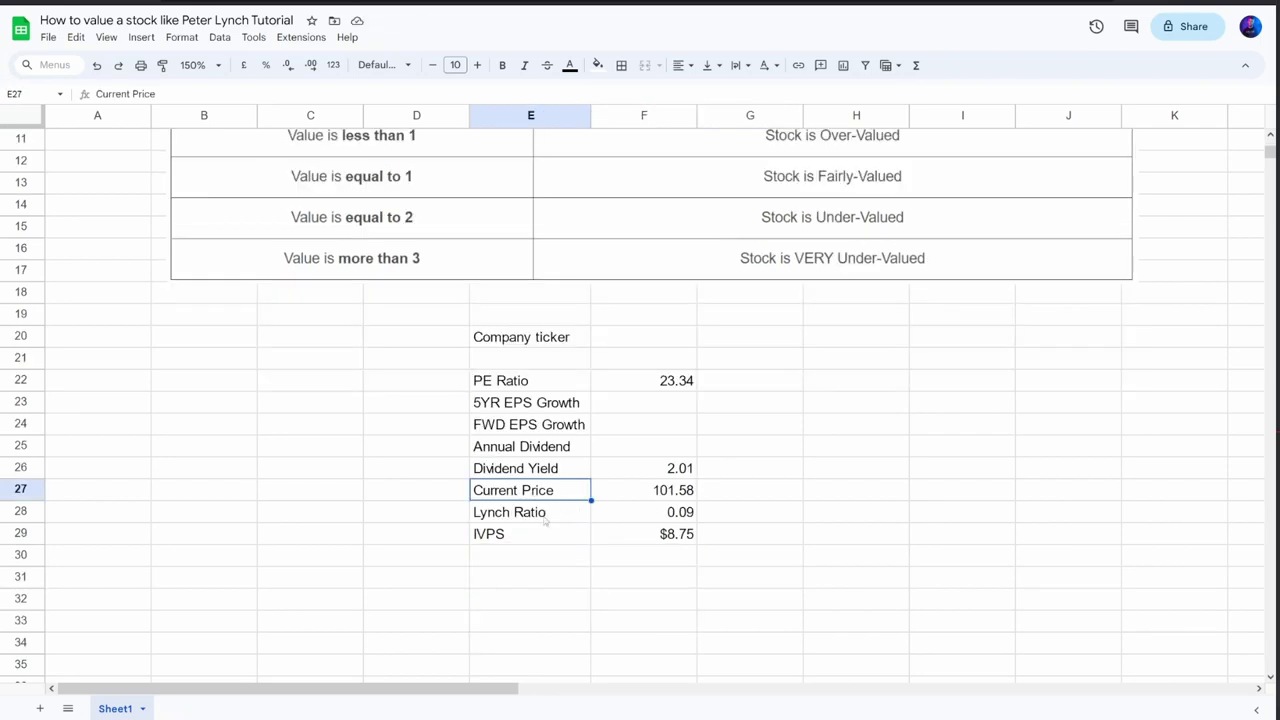
{"action": "left_click", "coordinate": [531, 515]}
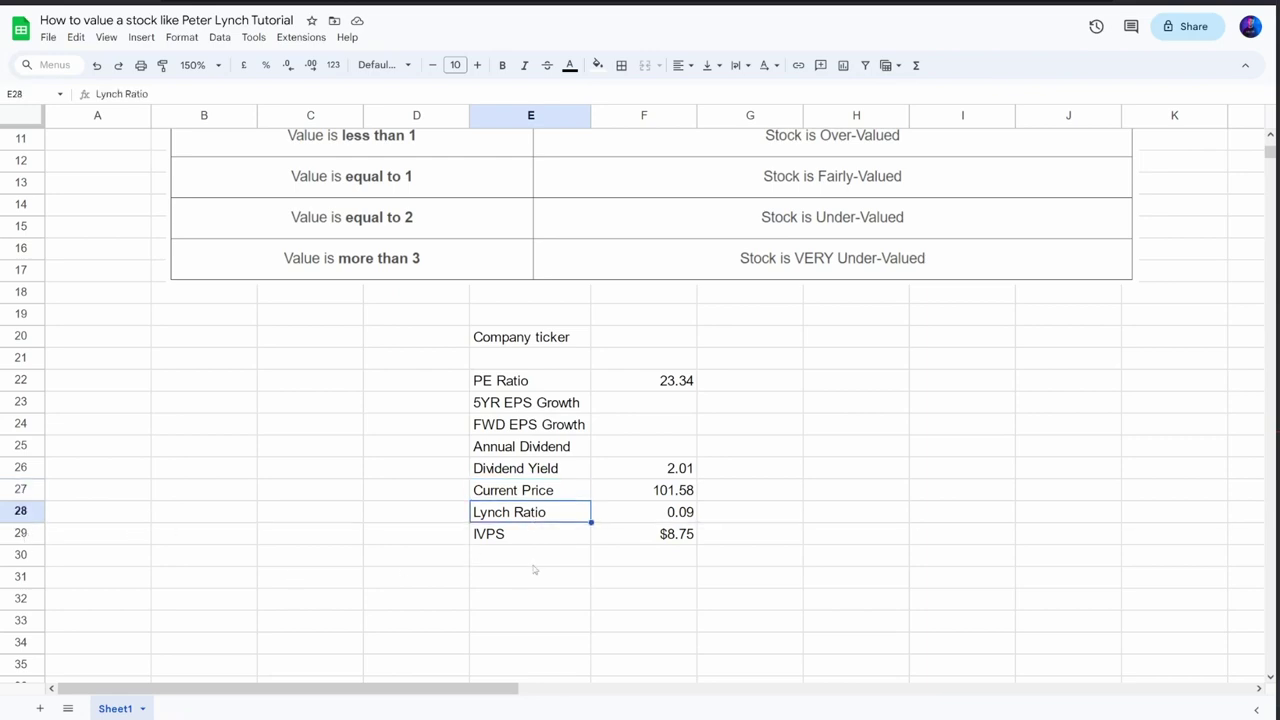
{"action": "left_click", "coordinate": [560, 558]}
{"action": "type", "text": "Delta"}
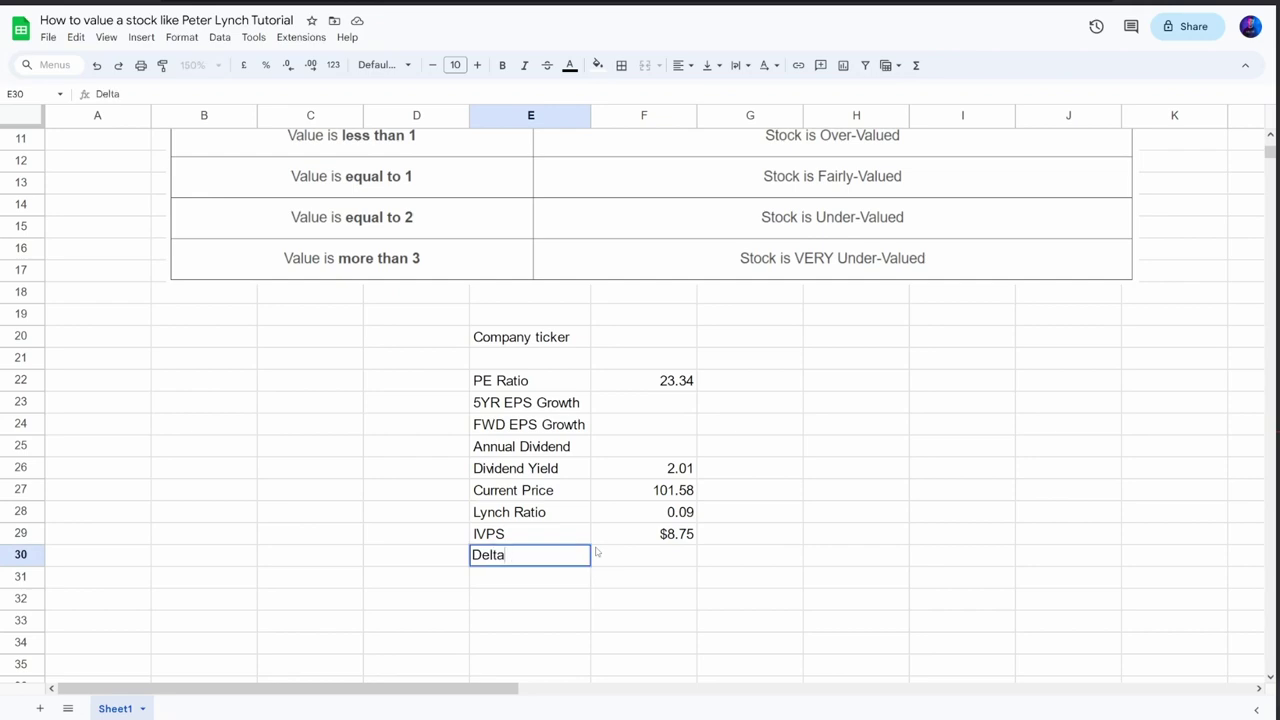
{"action": "key", "text": "Return"}
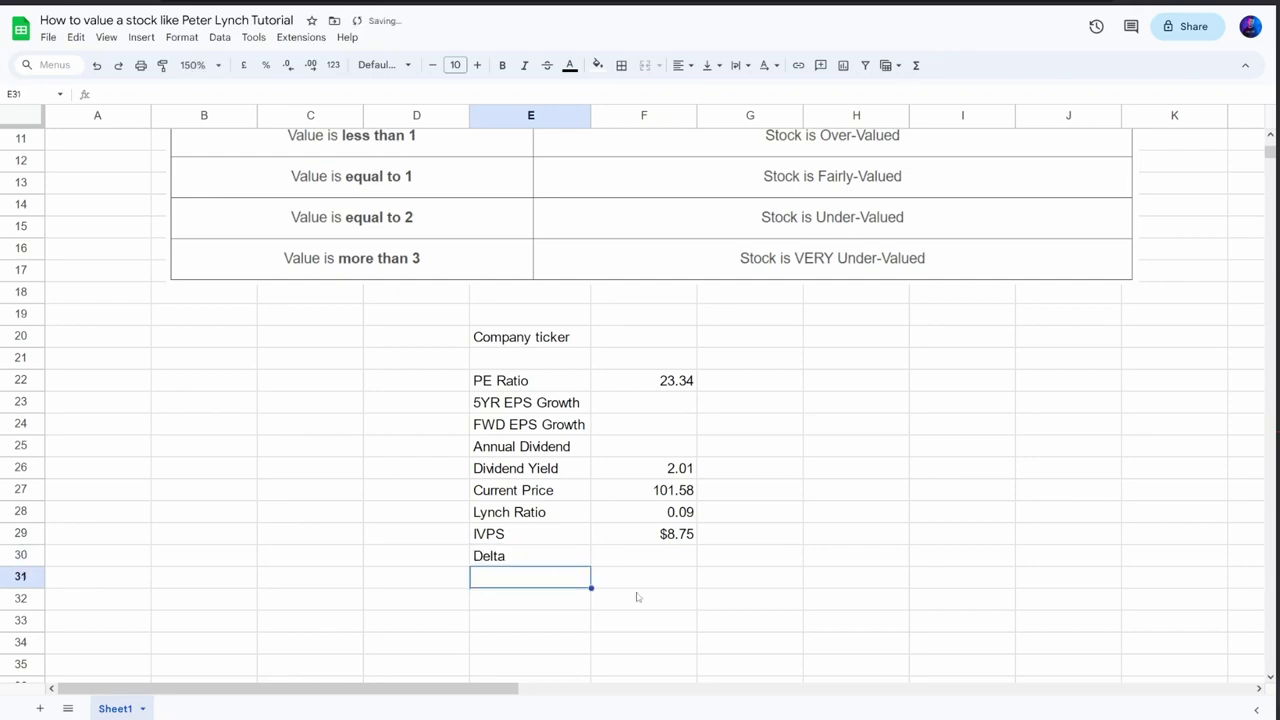
Clear all values and formulas in the range F20:F34 beside the labels.
{"action": "left_click", "coordinate": [690, 538]}
{"action": "key", "text": "Down"}
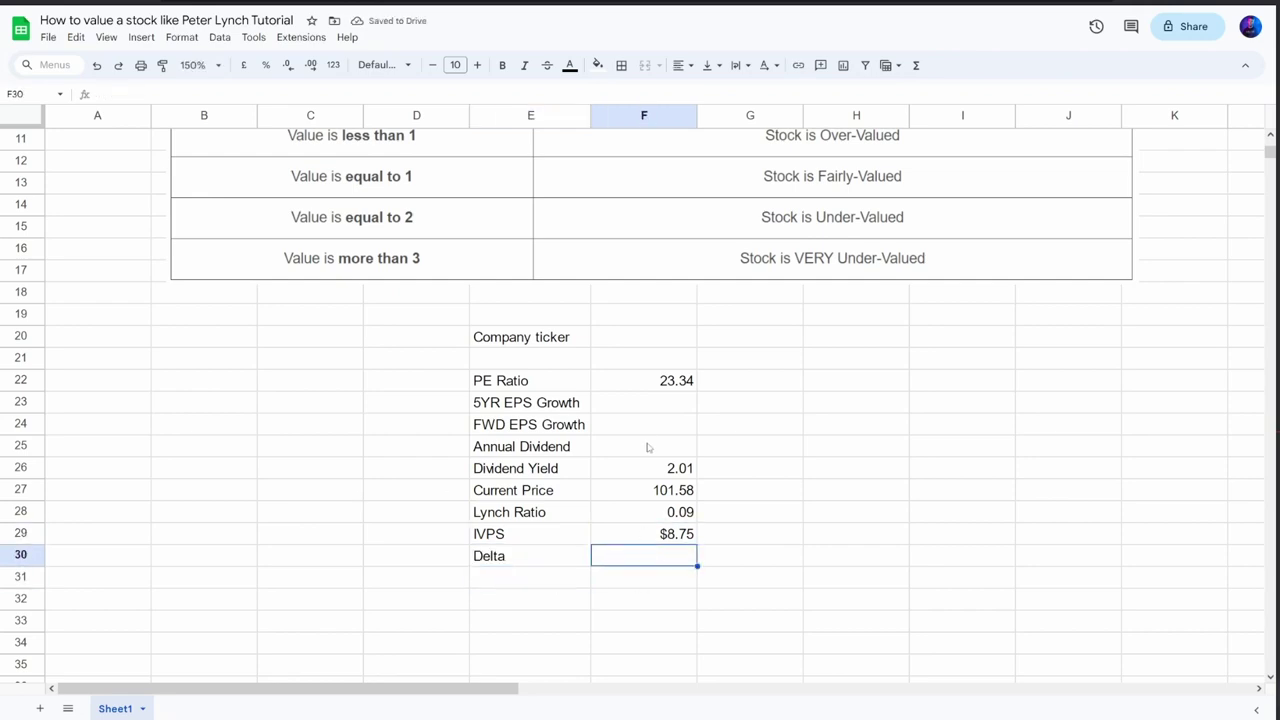
{"action": "left_click_drag", "start_coordinate": [645, 337], "coordinate": [648, 638]}
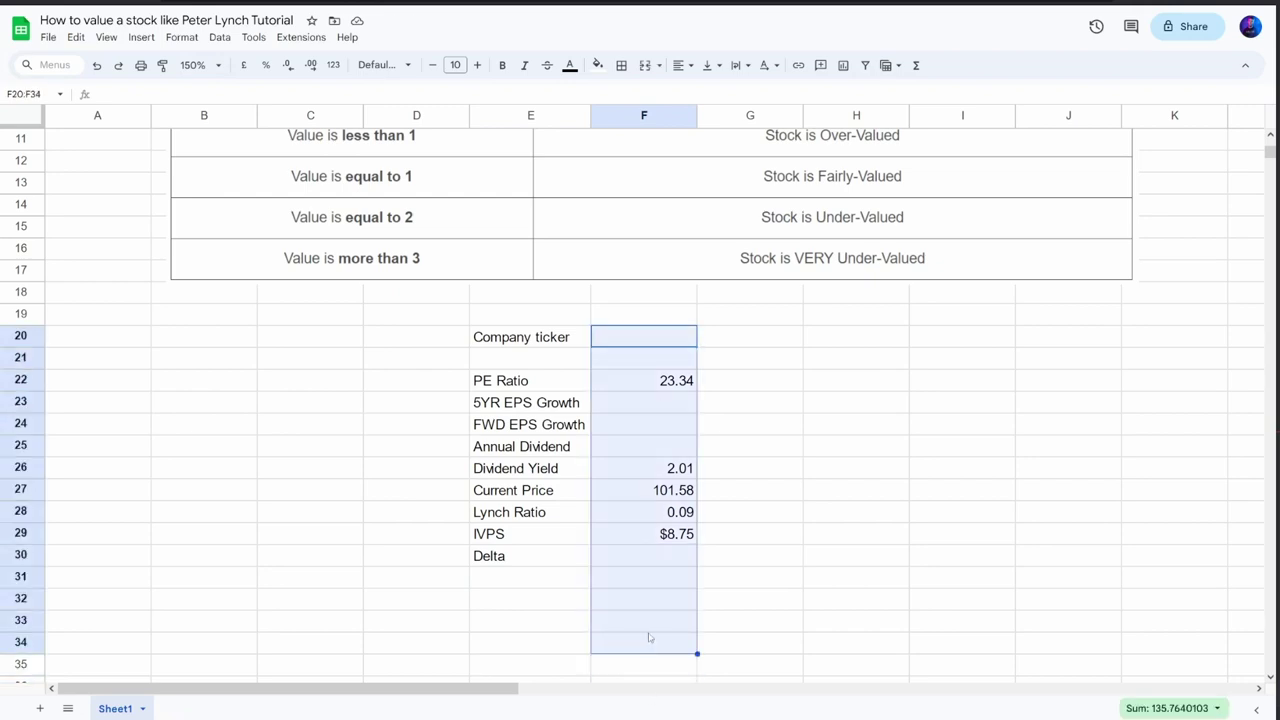
{"action": "key", "text": "Delete"}
Enter TXRH as the company ticker in cell F20.
{"action": "left_click", "coordinate": [629, 346]}
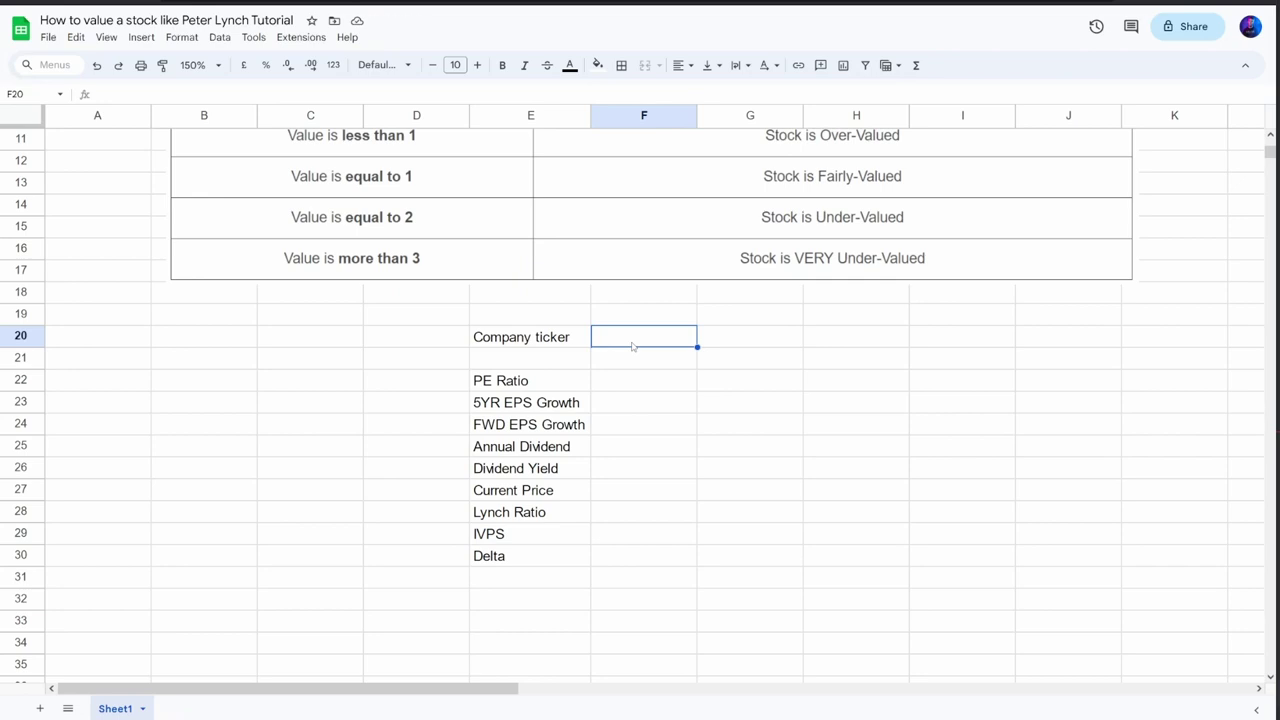
{"action": "type", "text": "TXRG"}
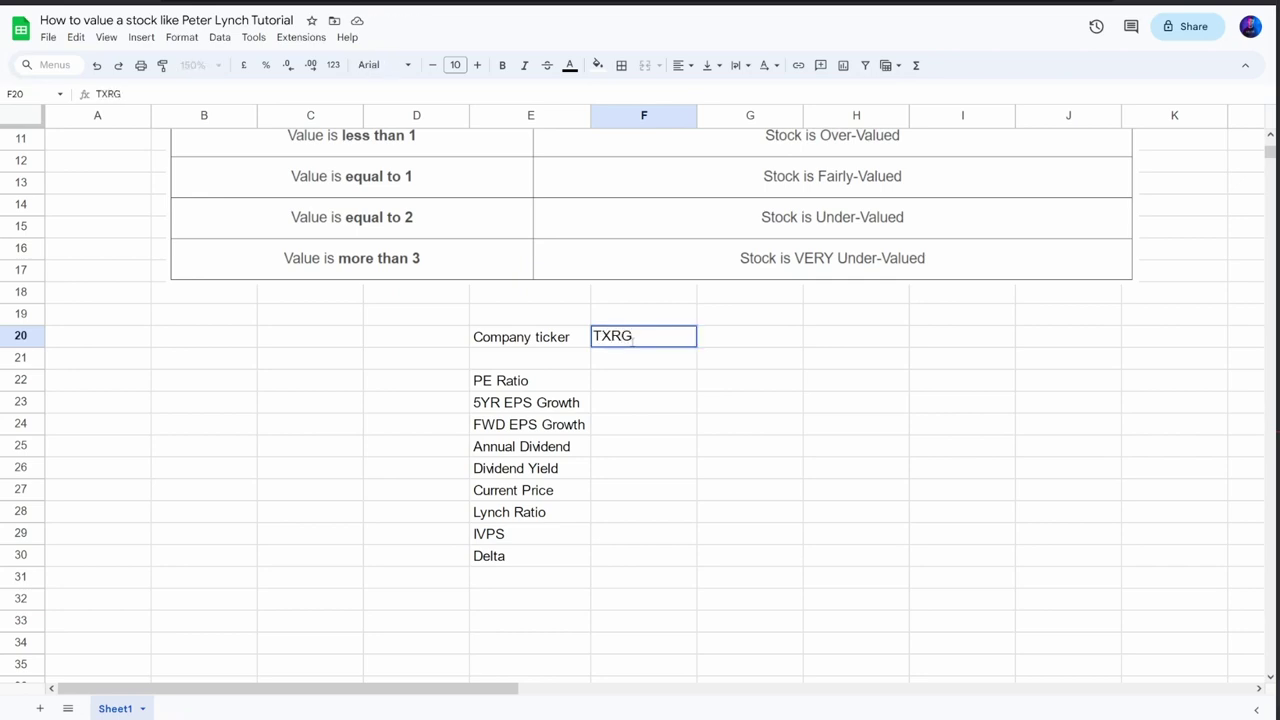
{"action": "key", "text": "BackSpace"}
{"action": "type", "text": "H"}
{"action": "key", "text": "Return"}
{"action": "key", "text": "Down"}
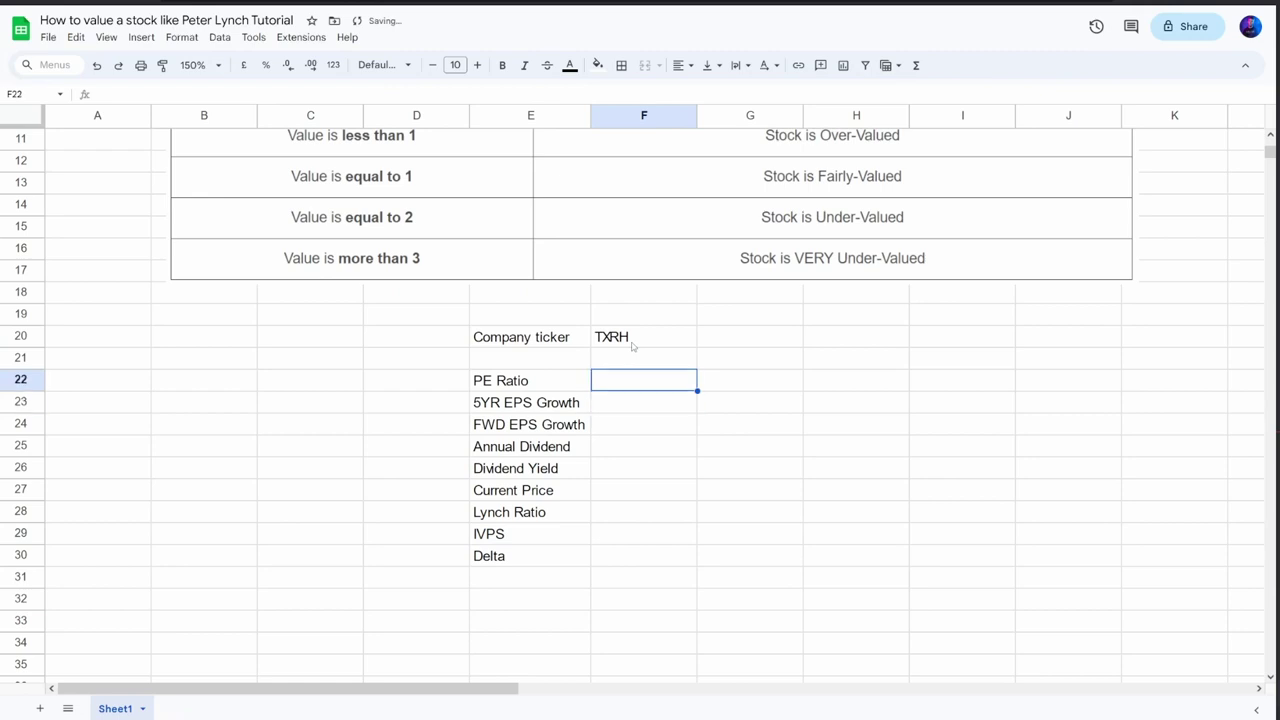
Enter =GOOGLEFINANCE(F20,"price") as the Current Price in cell F27 and format it with the $ currency format.
{"action": "left_click", "coordinate": [653, 490]}
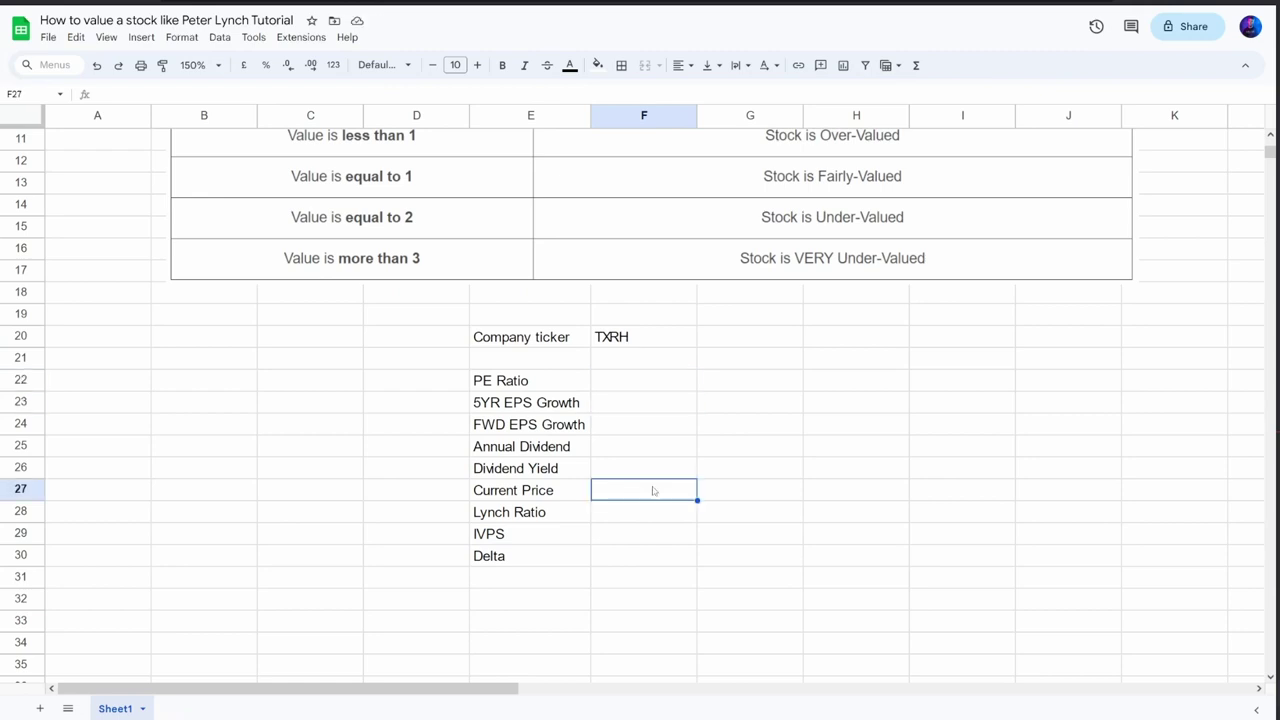
{"action": "type", "text": "=google"}
{"action": "key", "text": "Tab"}
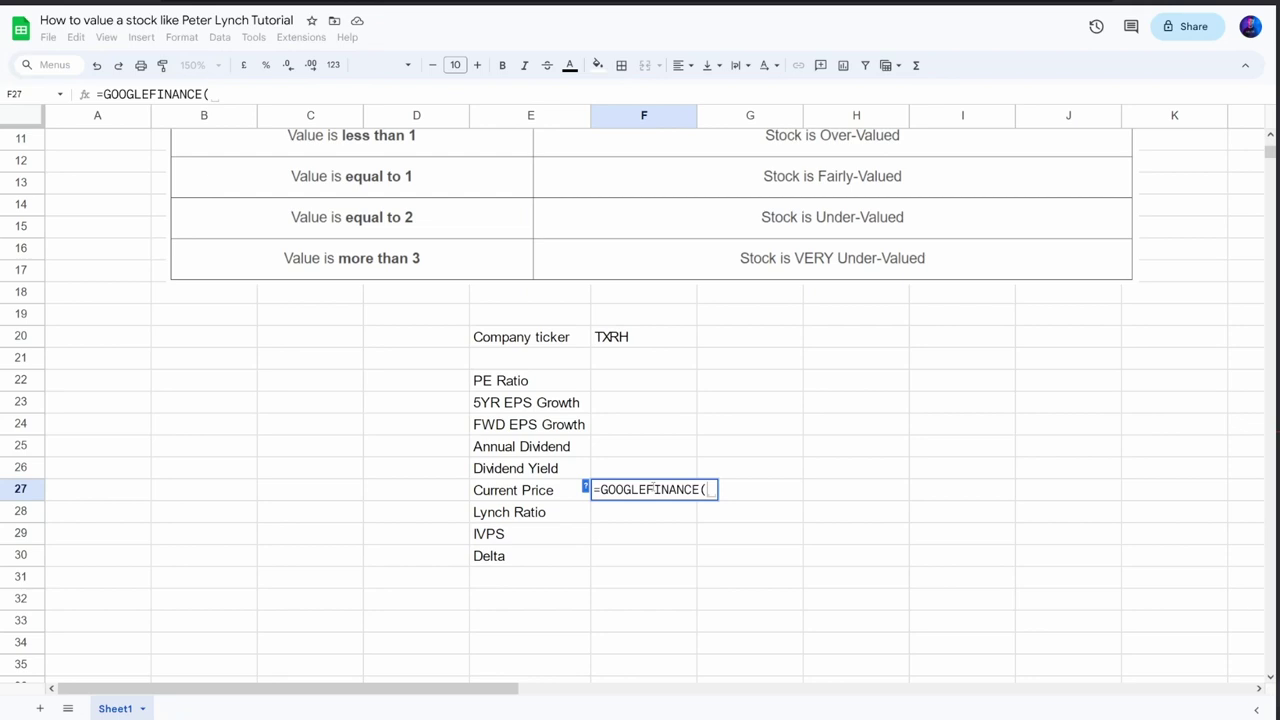
{"action": "left_click", "coordinate": [646, 340]}
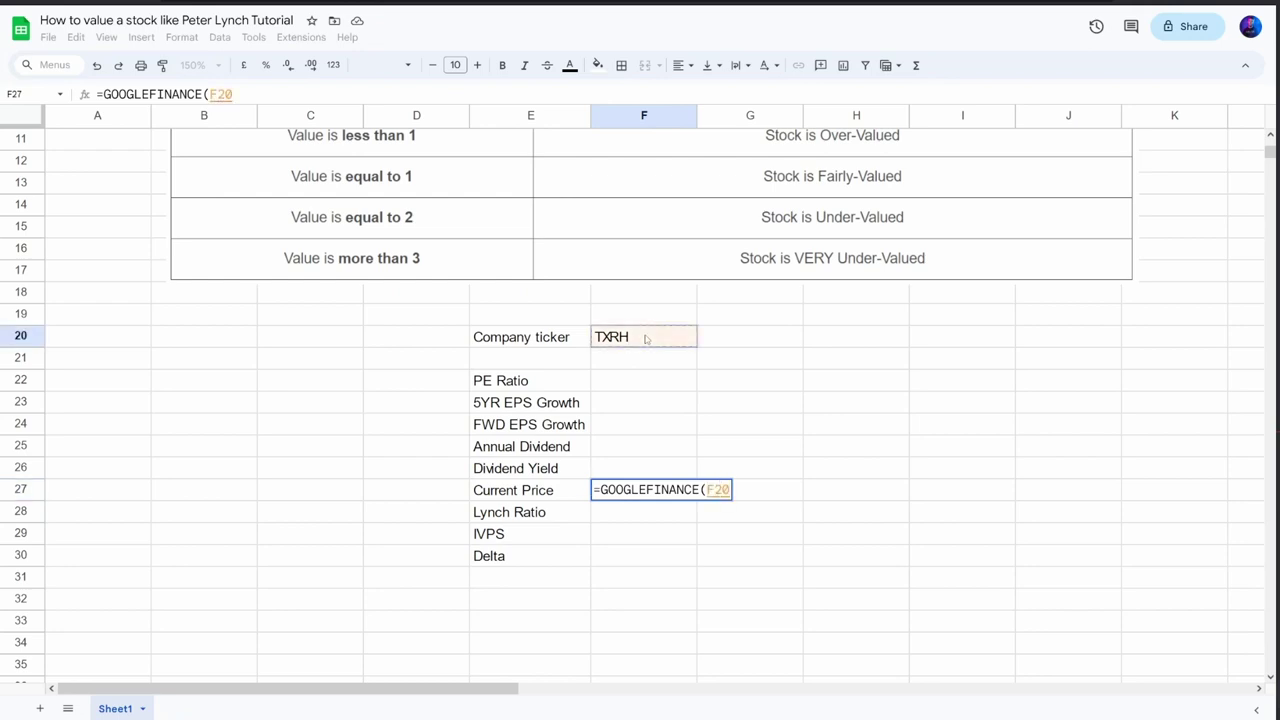
{"action": "type", "text": ","}
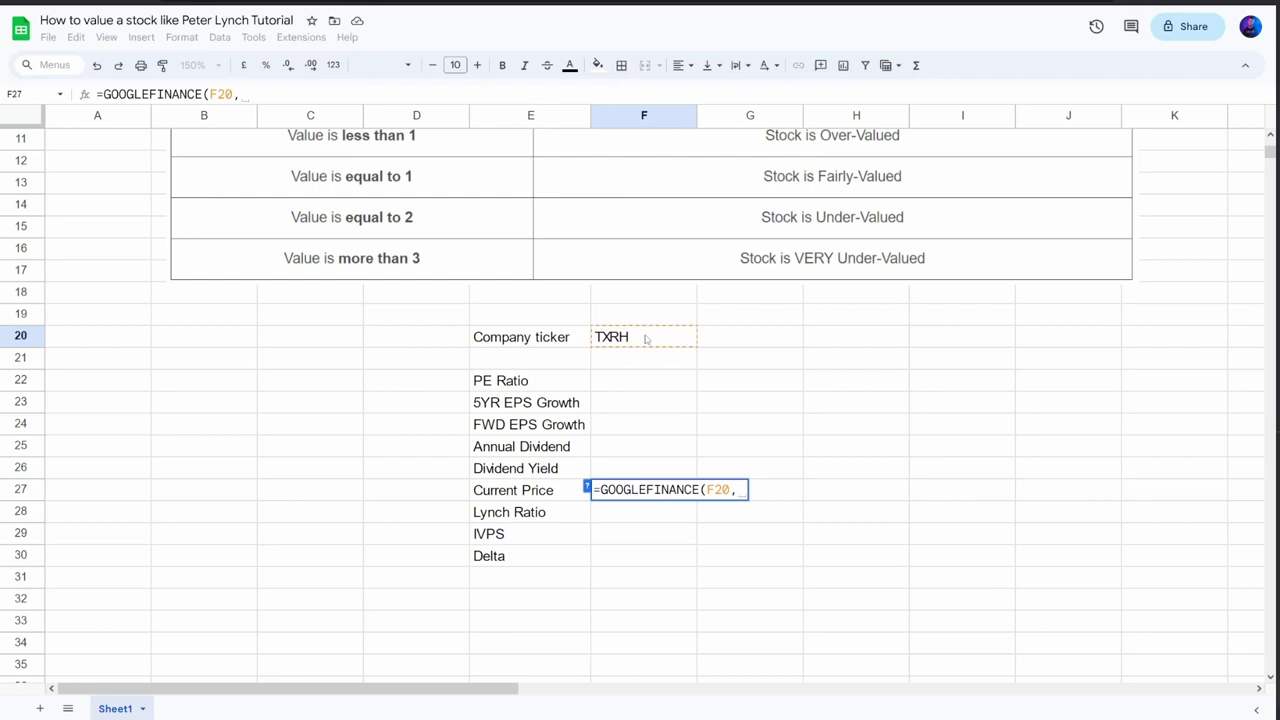
{"action": "type", "text": "\"pr"}
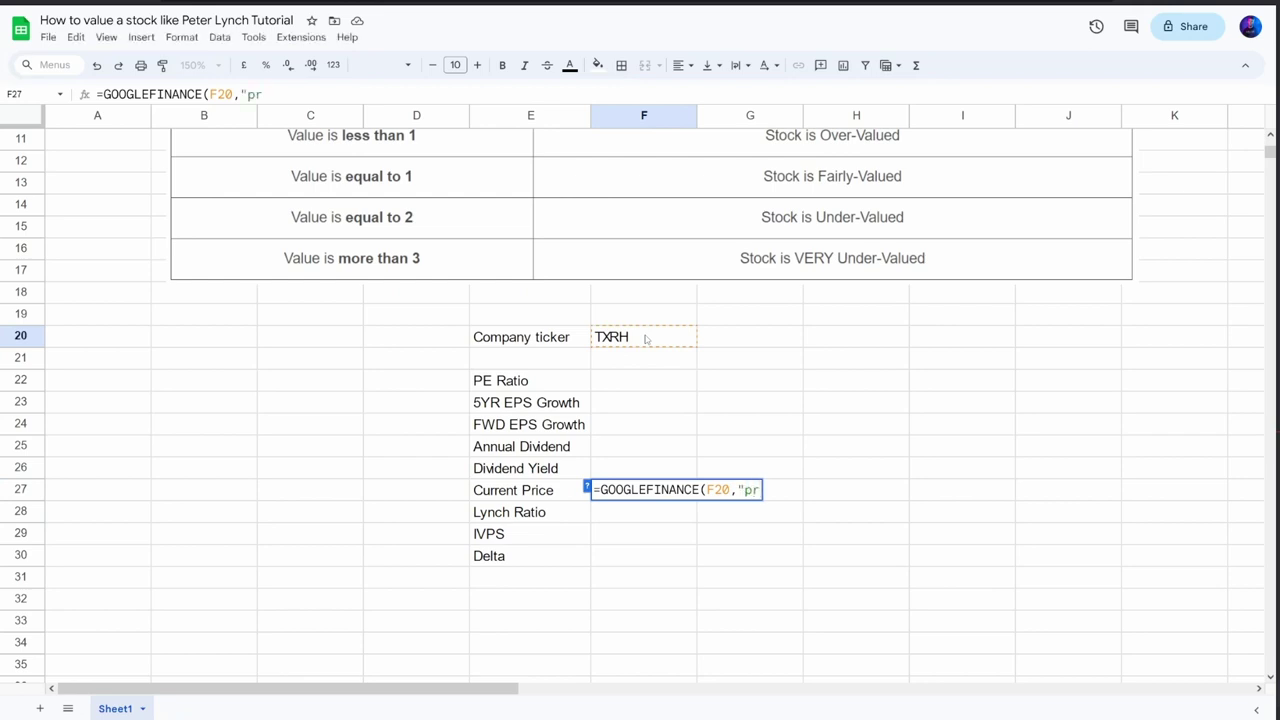
{"action": "type", "text": "ice\")"}
{"action": "key", "text": "Return"}
{"action": "key", "text": "Up"}
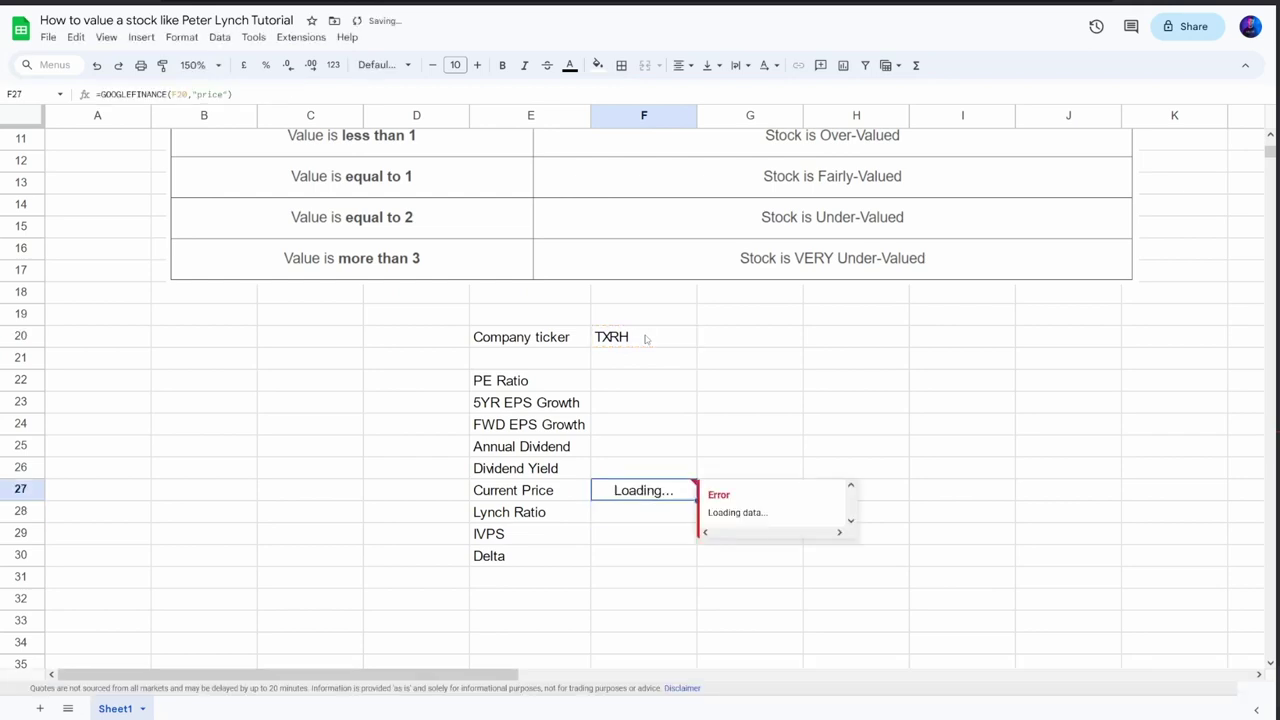
{"action": "left_click", "coordinate": [333, 65]}
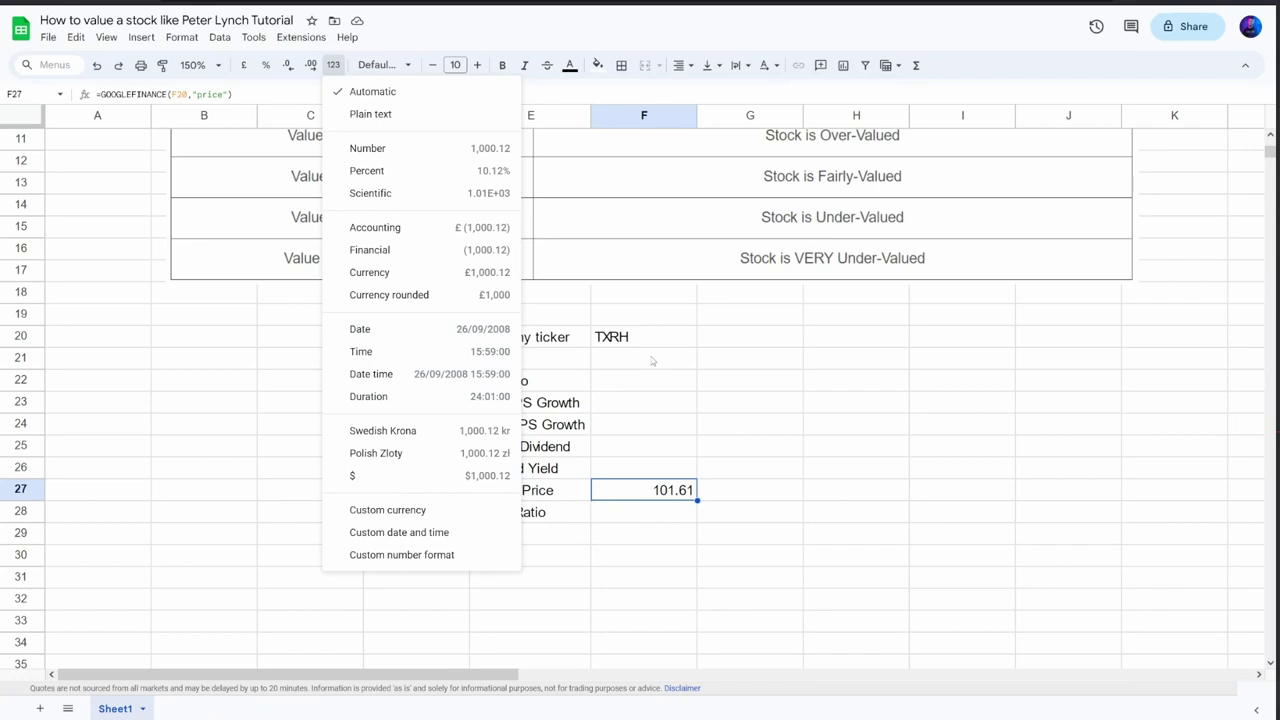
{"action": "left_click", "coordinate": [400, 475]}
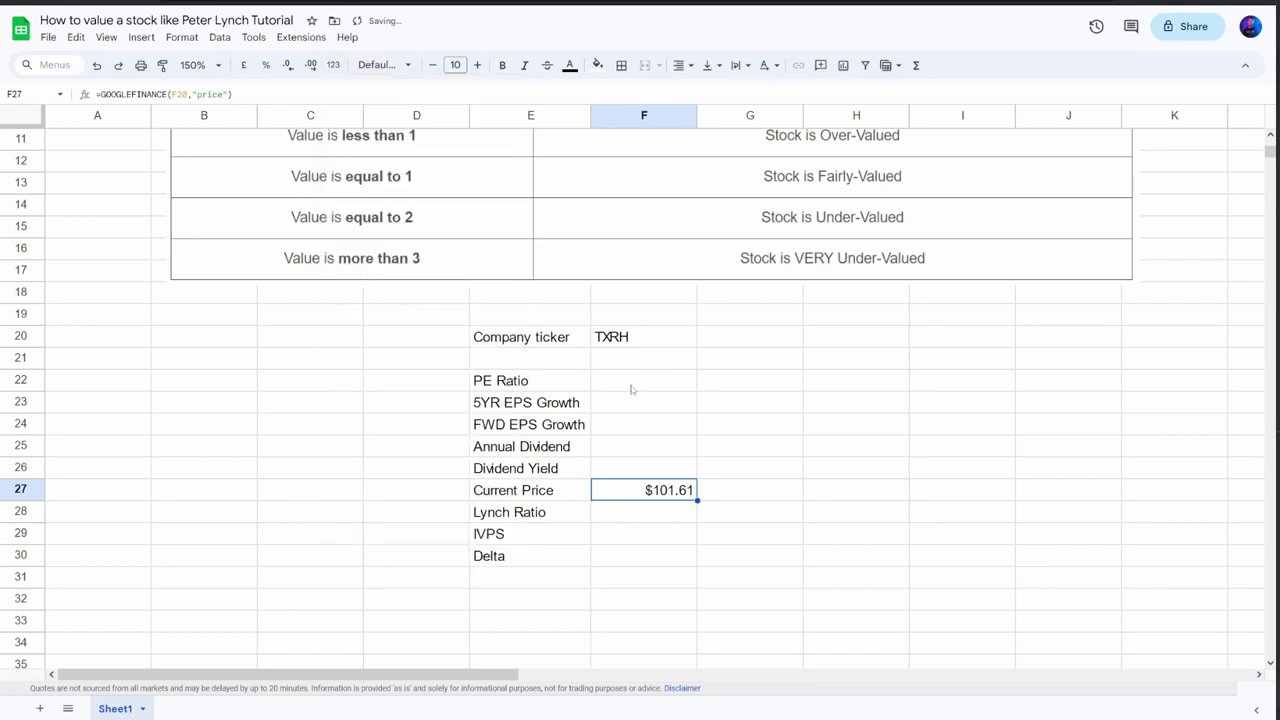
Copy the Current Price formula text from F27 into the PE Ratio cell F22.
{"action": "left_click", "coordinate": [638, 387]}
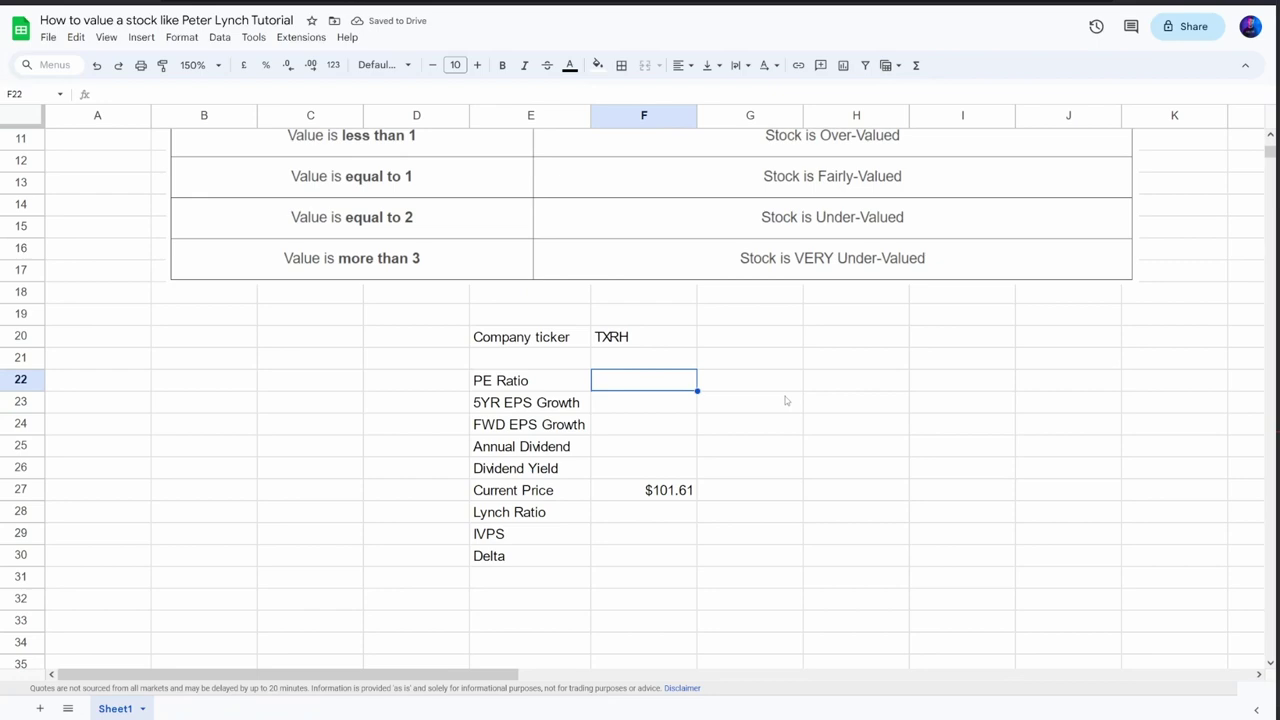
{"action": "left_click", "coordinate": [617, 495]}
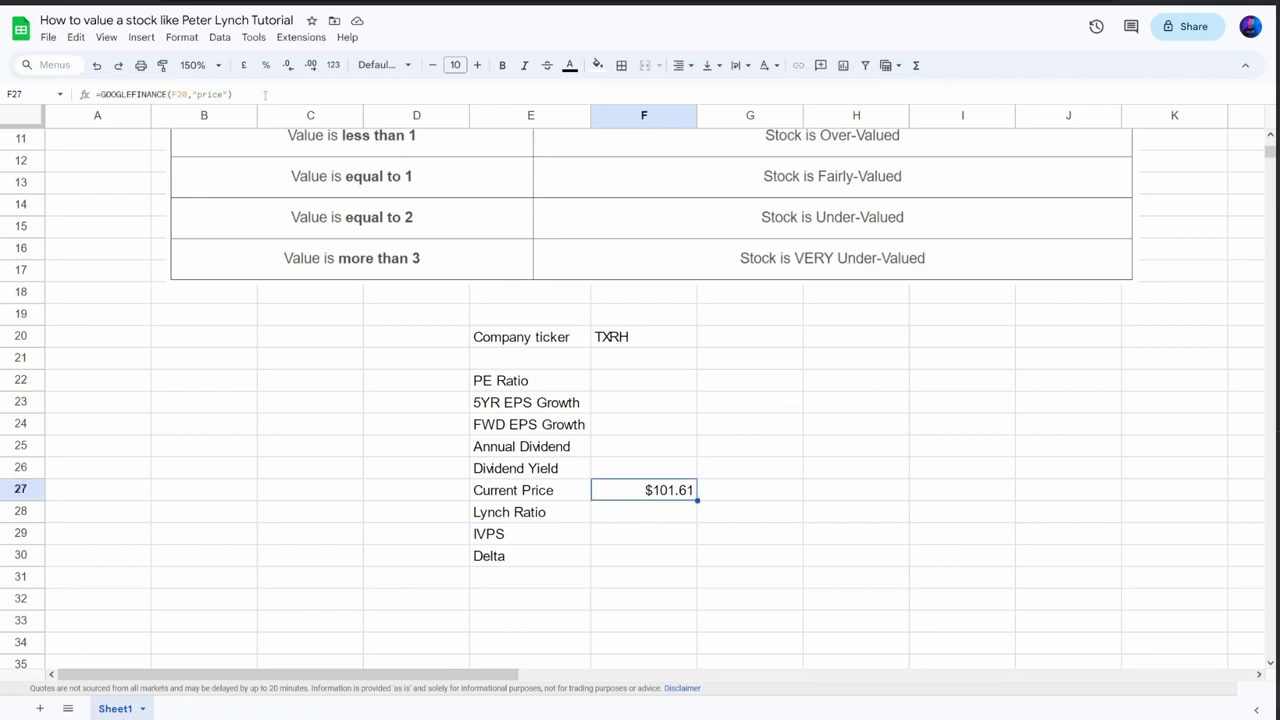
{"action": "left_click_drag", "start_coordinate": [281, 93], "coordinate": [60, 93]}
{"action": "key", "text": "ctrl+c"}
{"action": "key", "text": "Escape"}
{"action": "left_click", "coordinate": [623, 378]}
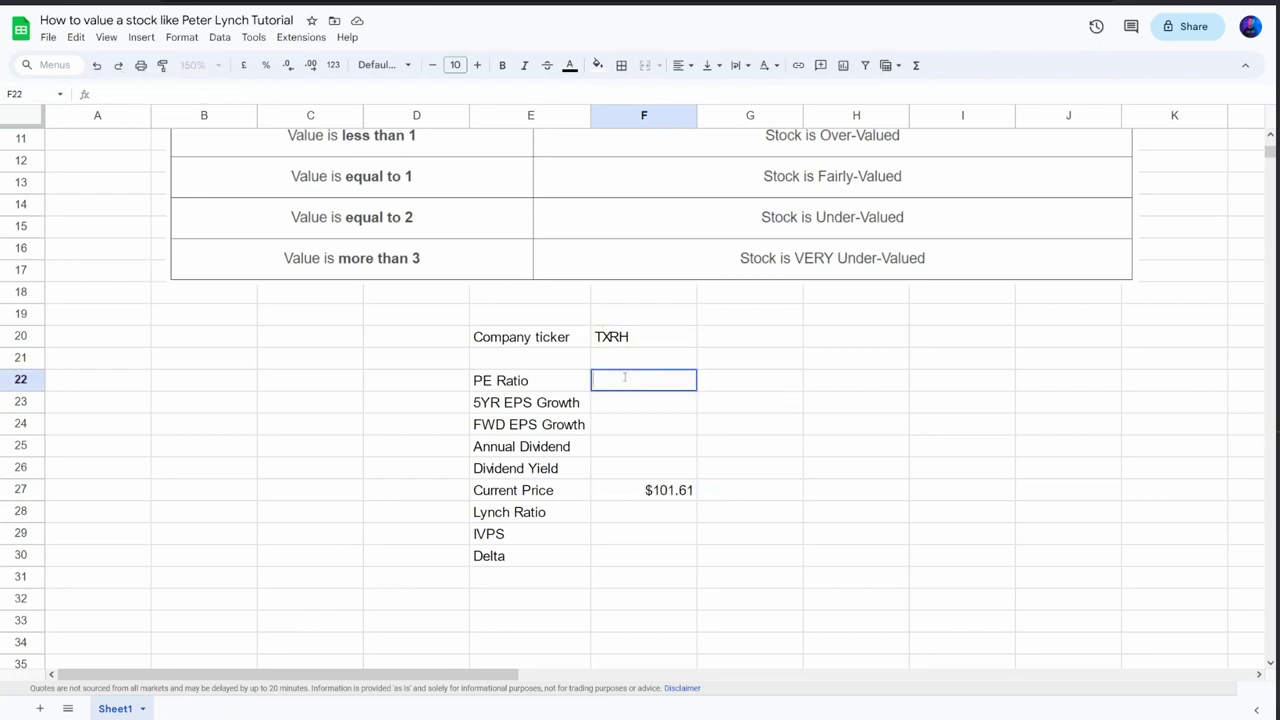
{"action": "left_click", "coordinate": [200, 93]}
{"action": "key", "text": "ctrl+v"}
Change the attribute in the PE Ratio formula in F22 so it reads =GOOGLEFINANCE(F20,"eps").
{"action": "double_click", "coordinate": [211, 93]}
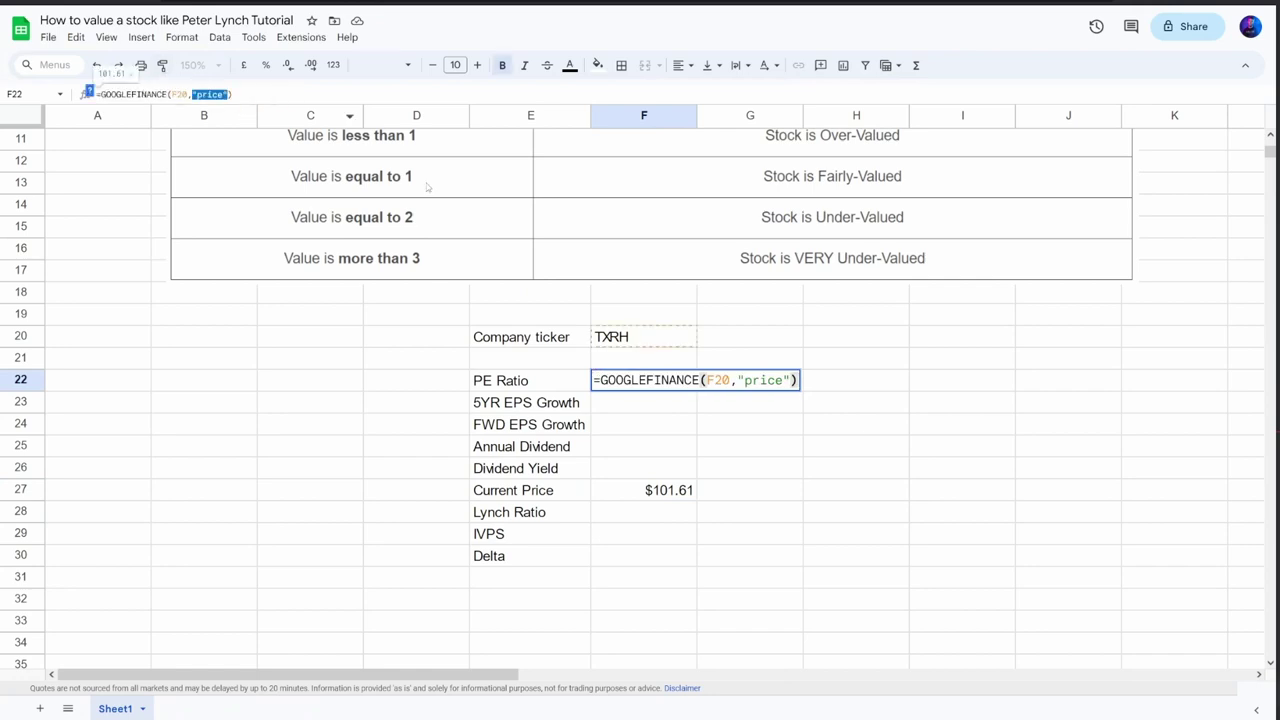
{"action": "double_click", "coordinate": [762, 381]}
{"action": "left_click", "coordinate": [781, 381]}
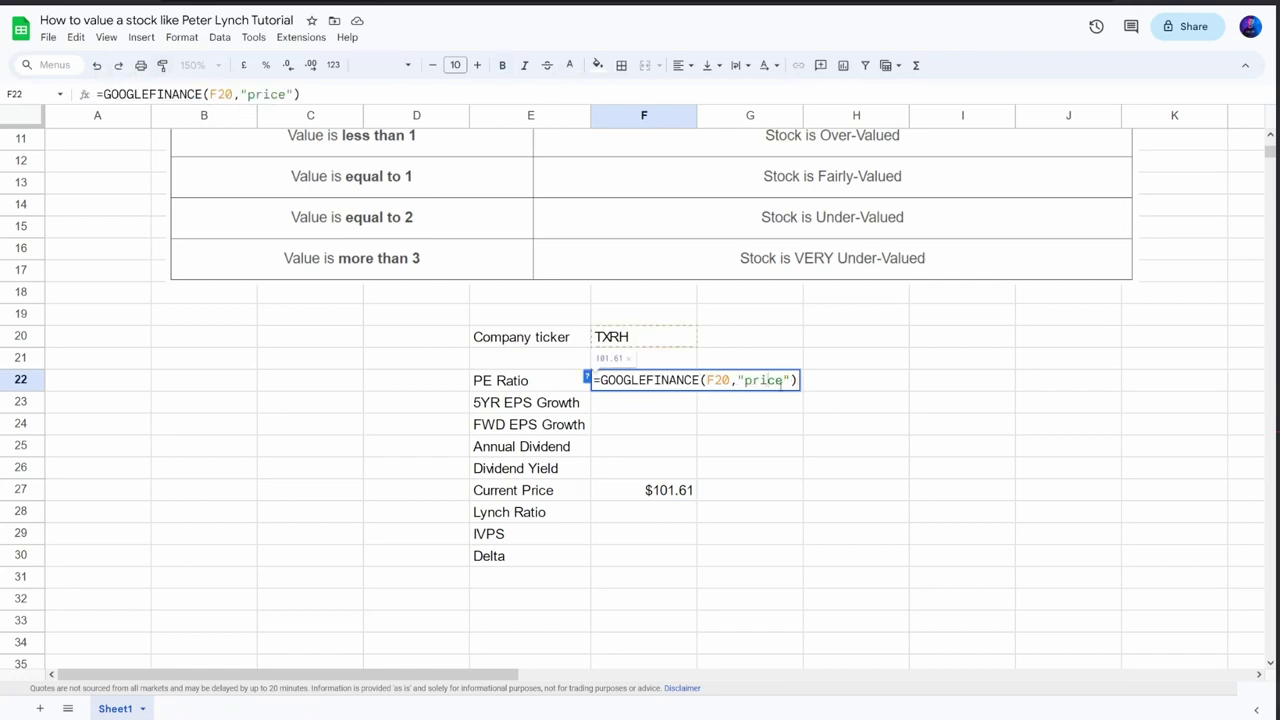
{"action": "key", "text": "BackSpace"}
{"action": "key", "text": "BackSpace"}
{"action": "key", "text": "BackSpace"}
{"action": "key", "text": "BackSpace"}
{"action": "key", "text": "BackSpace"}
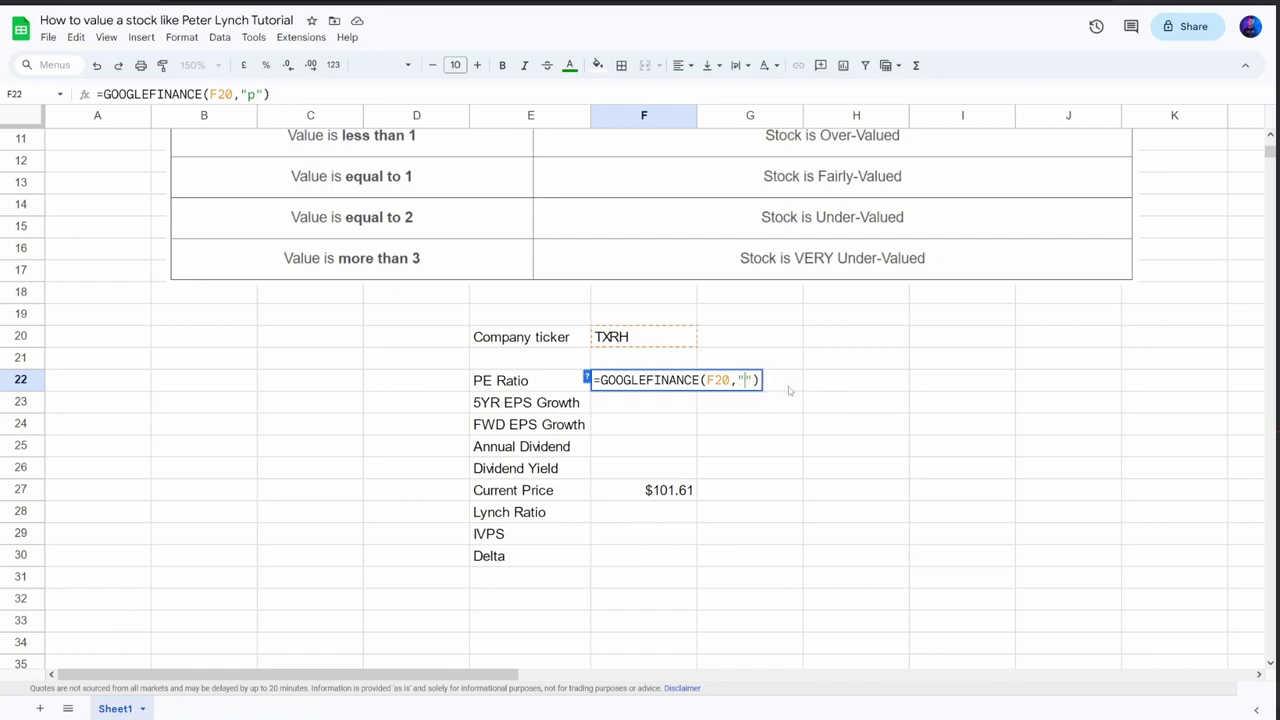
{"action": "type", "text": "eps"}
{"action": "key", "text": "Return"}
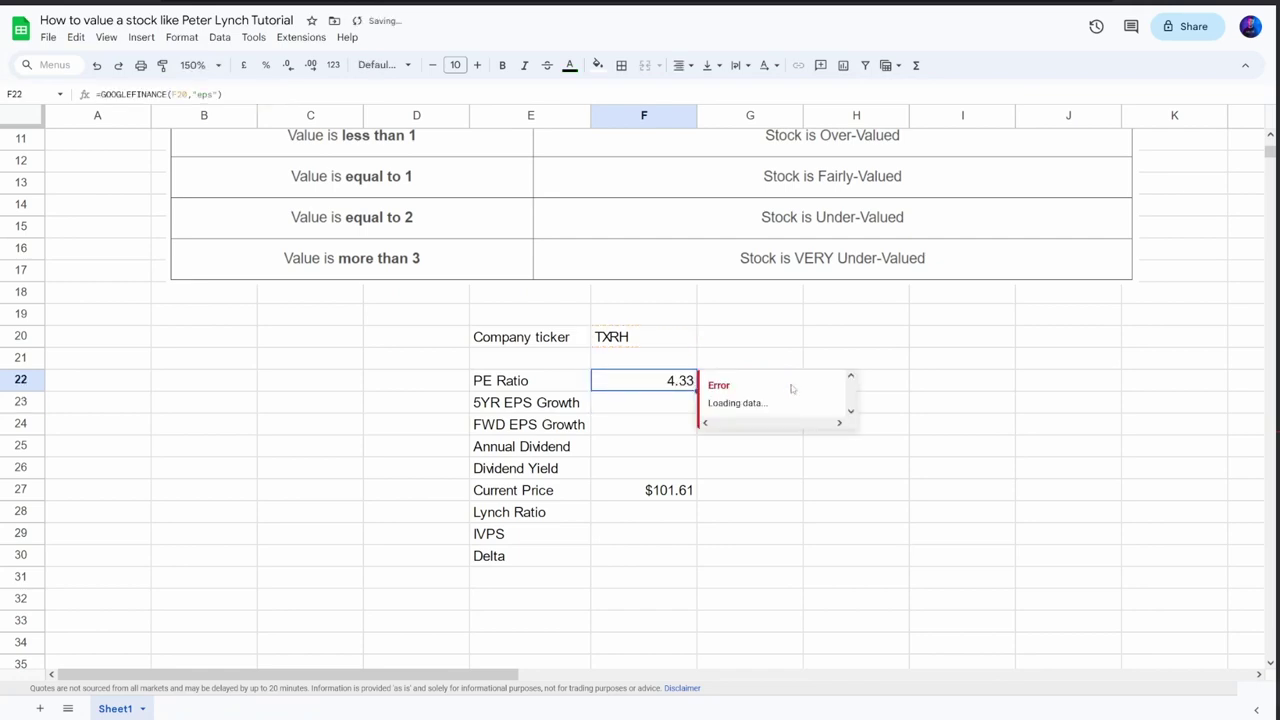
Extend the PE Ratio formula in F22 to =F27/GOOGLEFINANCE(F20,"eps") and format the cell as Number.
{"action": "key", "text": "Return"}
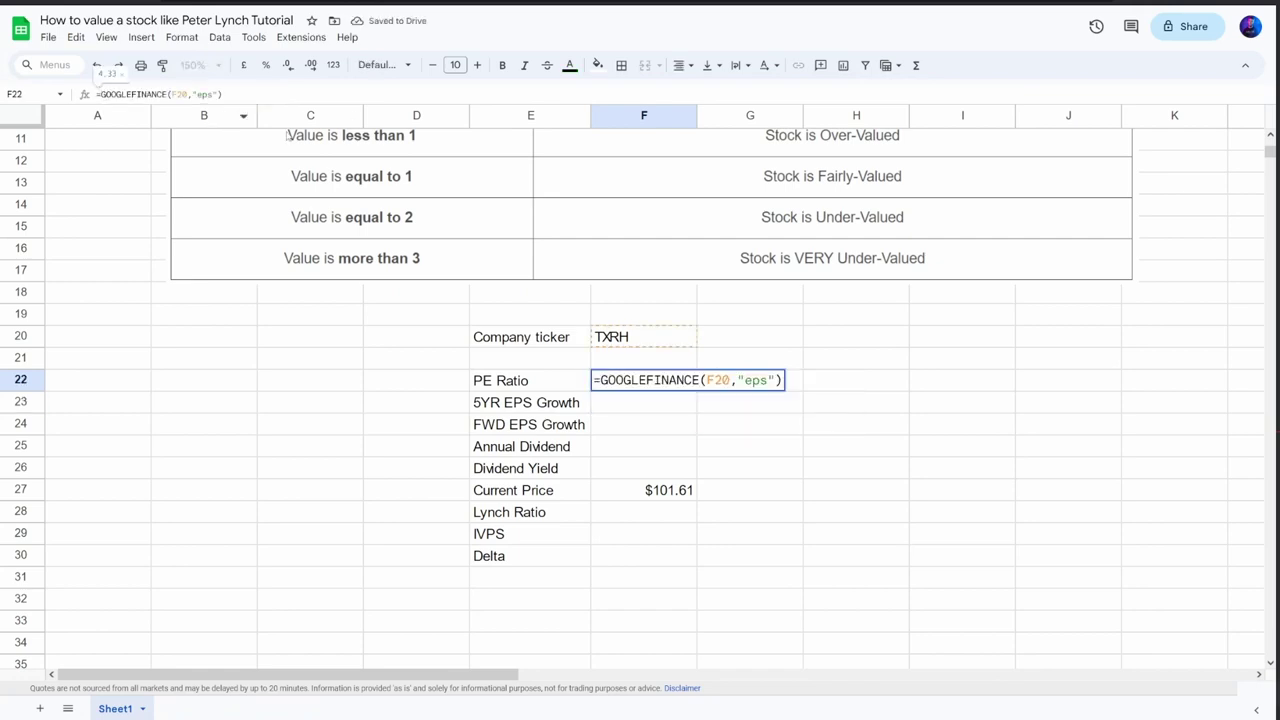
{"action": "left_click", "coordinate": [625, 485]}
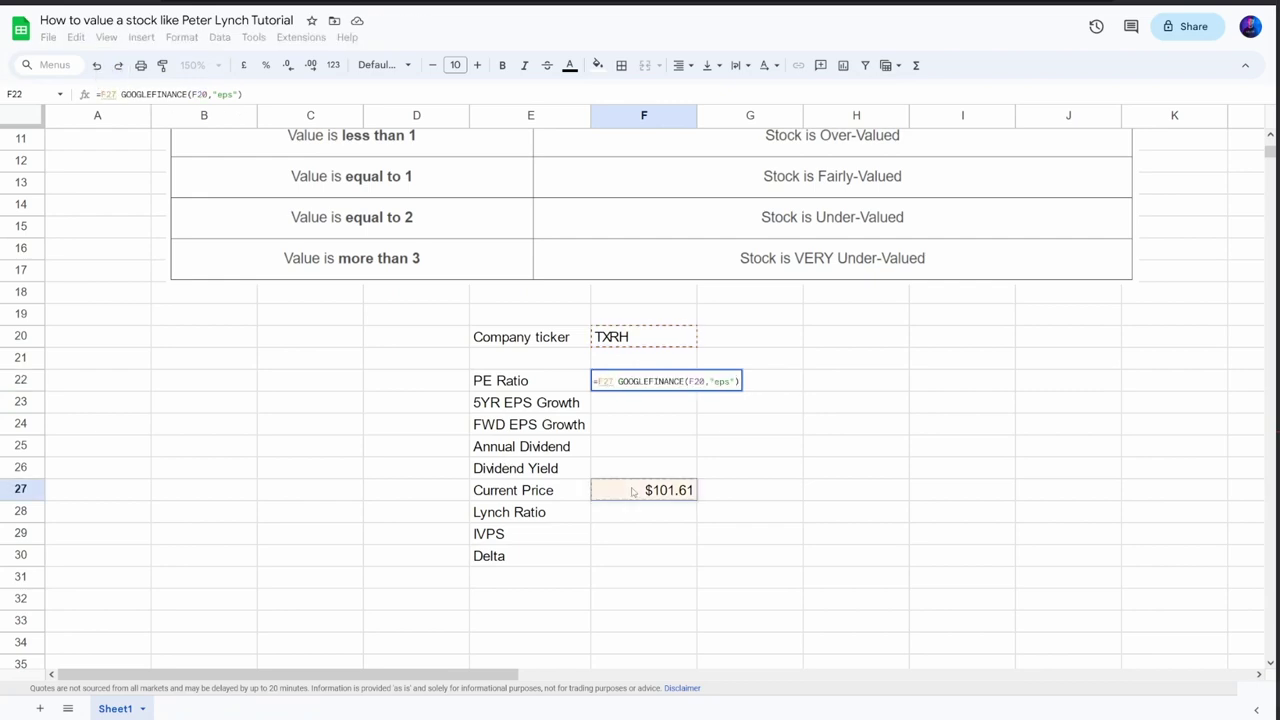
{"action": "type", "text": "/"}
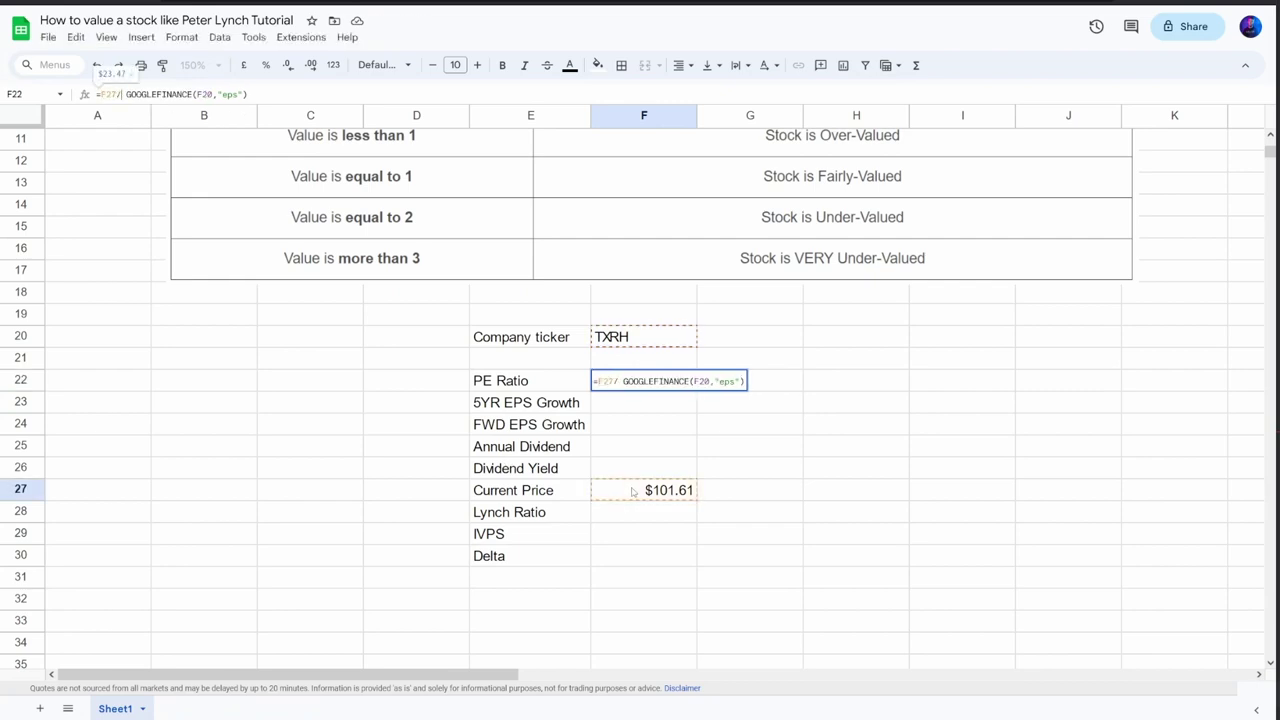
{"action": "key", "text": "Return"}
{"action": "key", "text": "Up"}
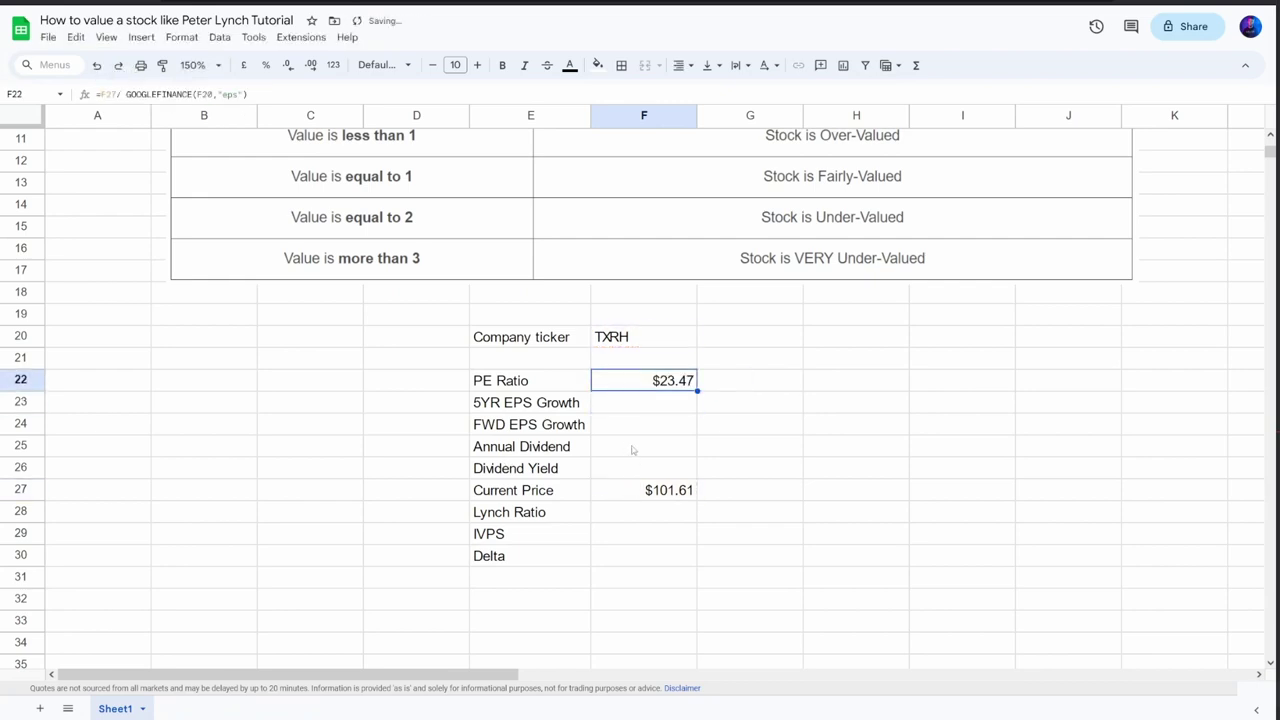
{"action": "left_click", "coordinate": [333, 65]}
{"action": "left_click", "coordinate": [380, 151]}
{"action": "left_click_drag", "start_coordinate": [510, 386], "coordinate": [645, 404]}
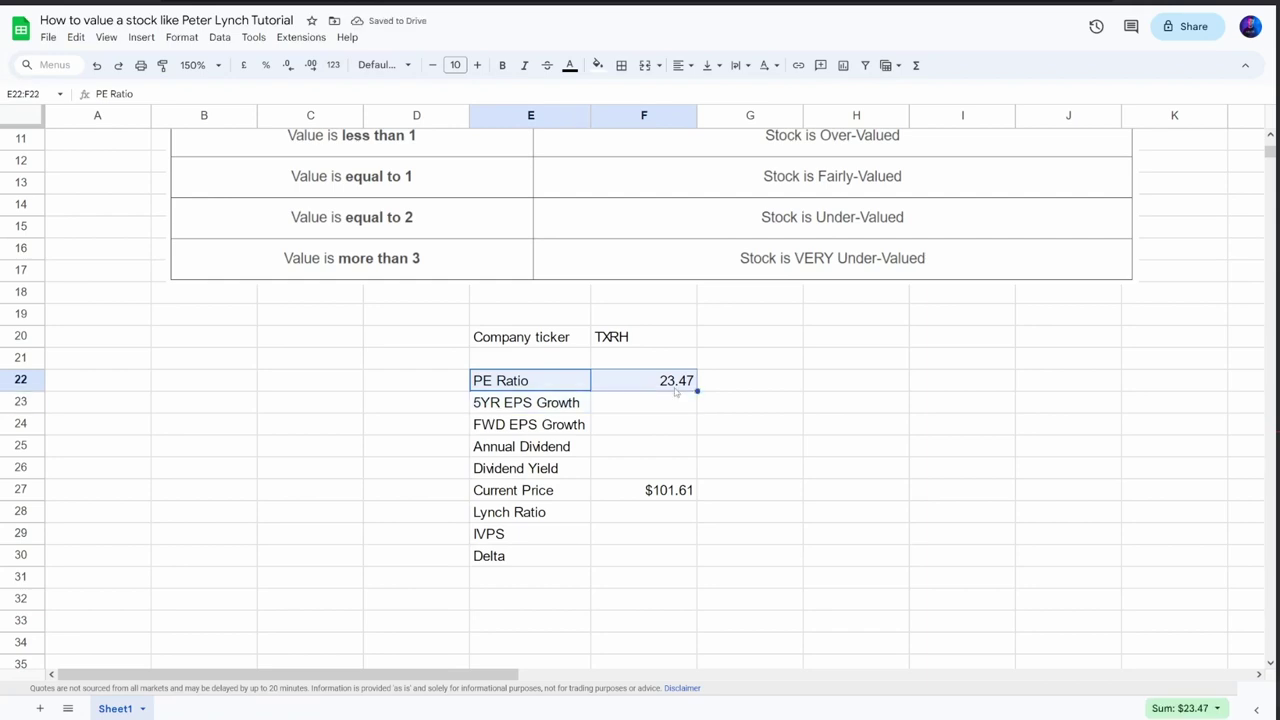
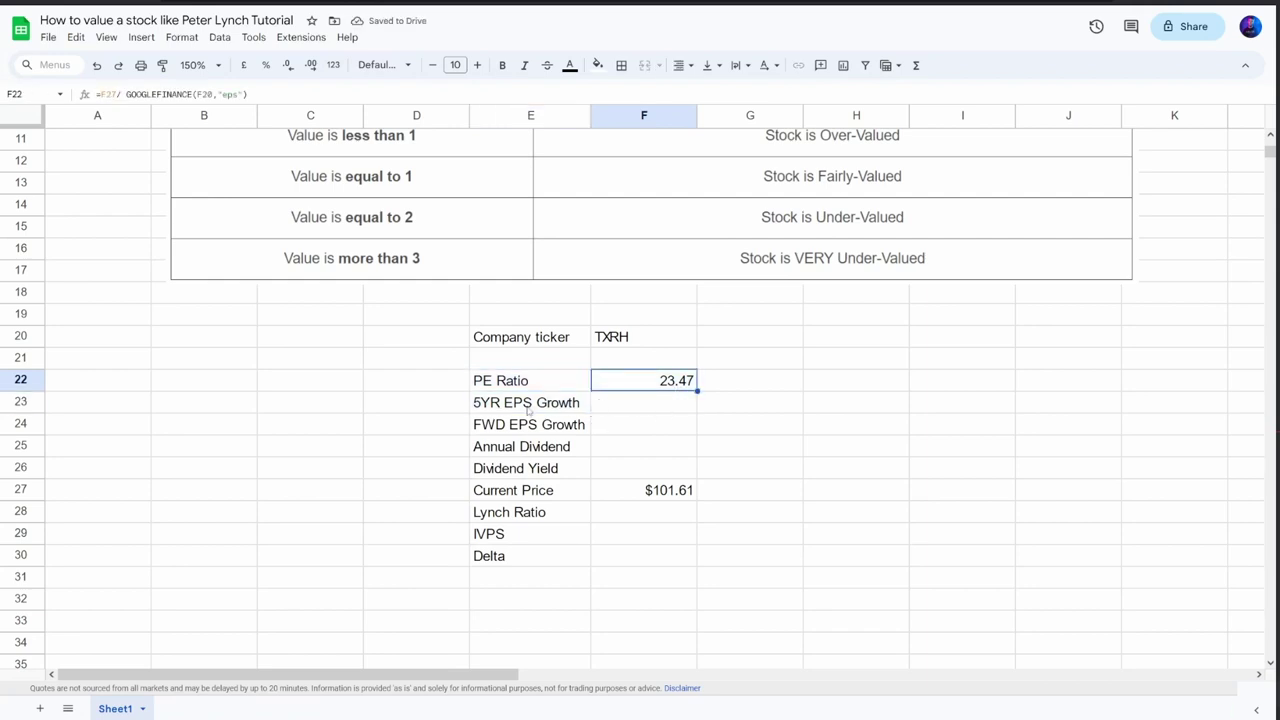
Enter the Finviz IMPORTHTML formula (table 10, index 7,6) as the 5YR EPS Growth in F23, with its ticker reference set to F20.
{"action": "left_click", "coordinate": [562, 423]}
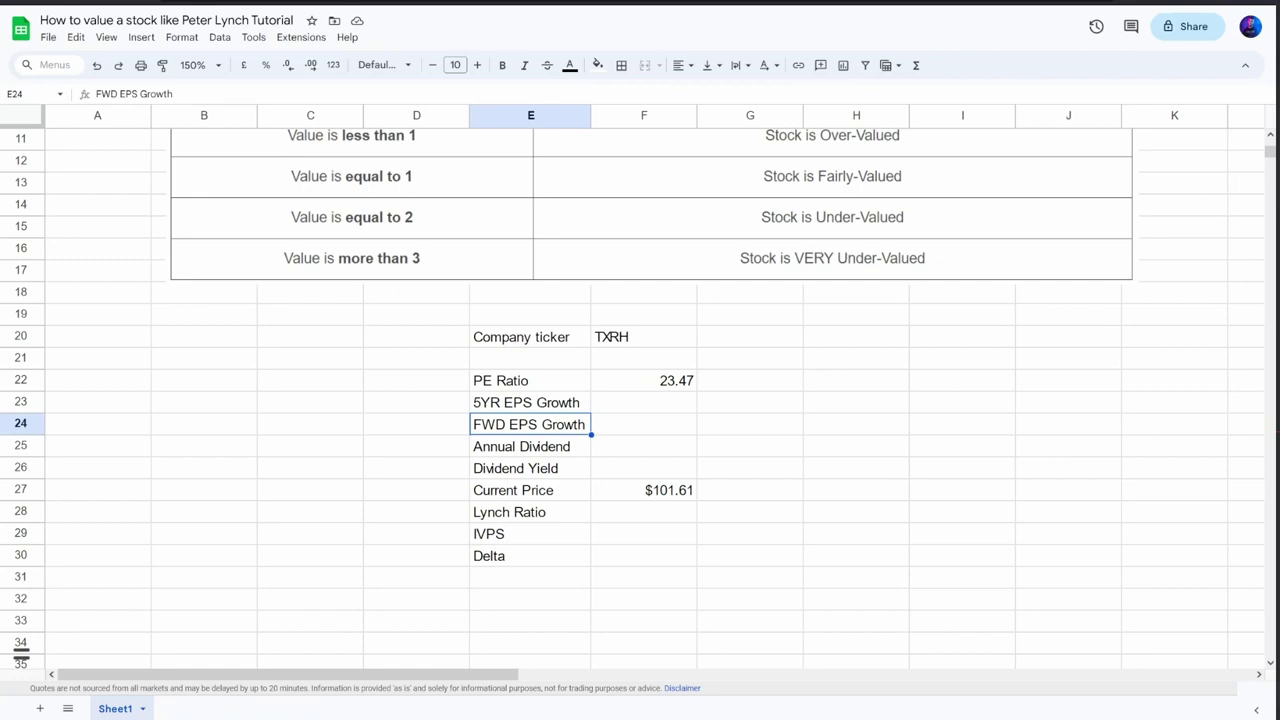
{"action": "double_click", "coordinate": [665, 402]}
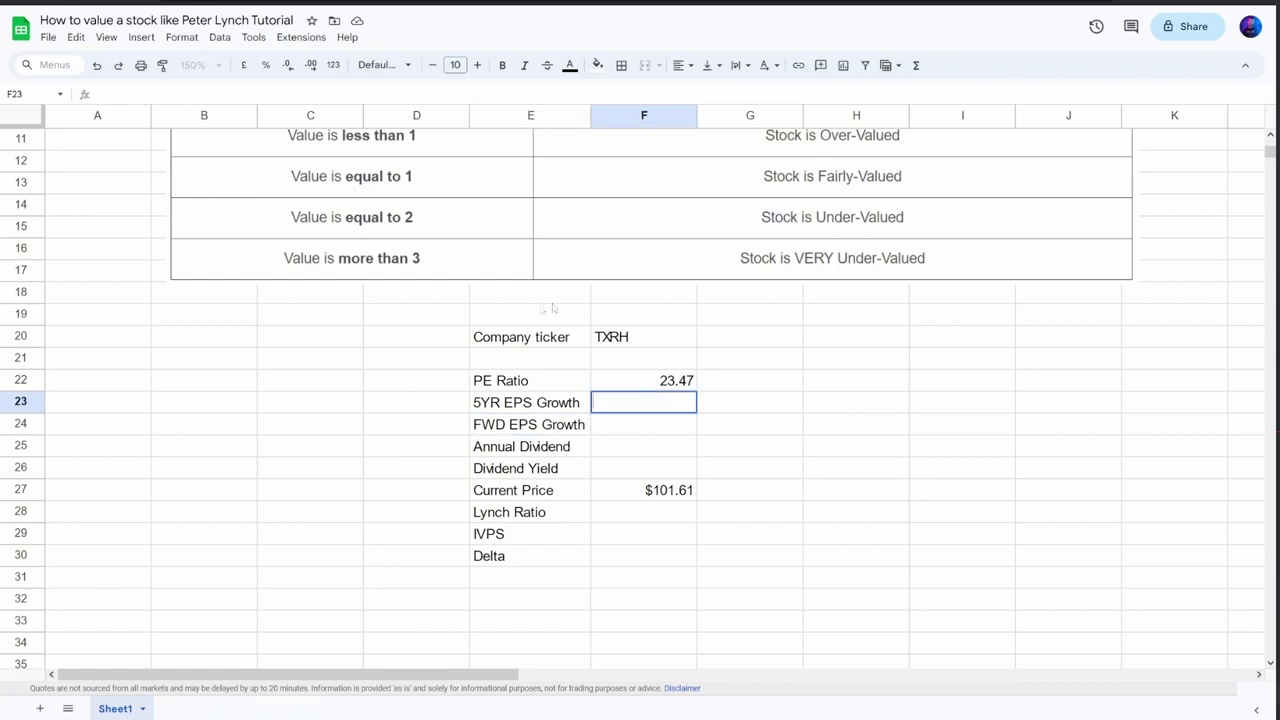
{"action": "type", "text": "=IFERROR(VALUE(substitute(substitute(index(importhtml(\"https://finviz.com/quote.ashx?t=\" & SUBSTITUTE(F4,\".\",\"-\"),\"Table\",10),7,6),\"*\",\"\"),\"%\",\"\")),\"-\")"}
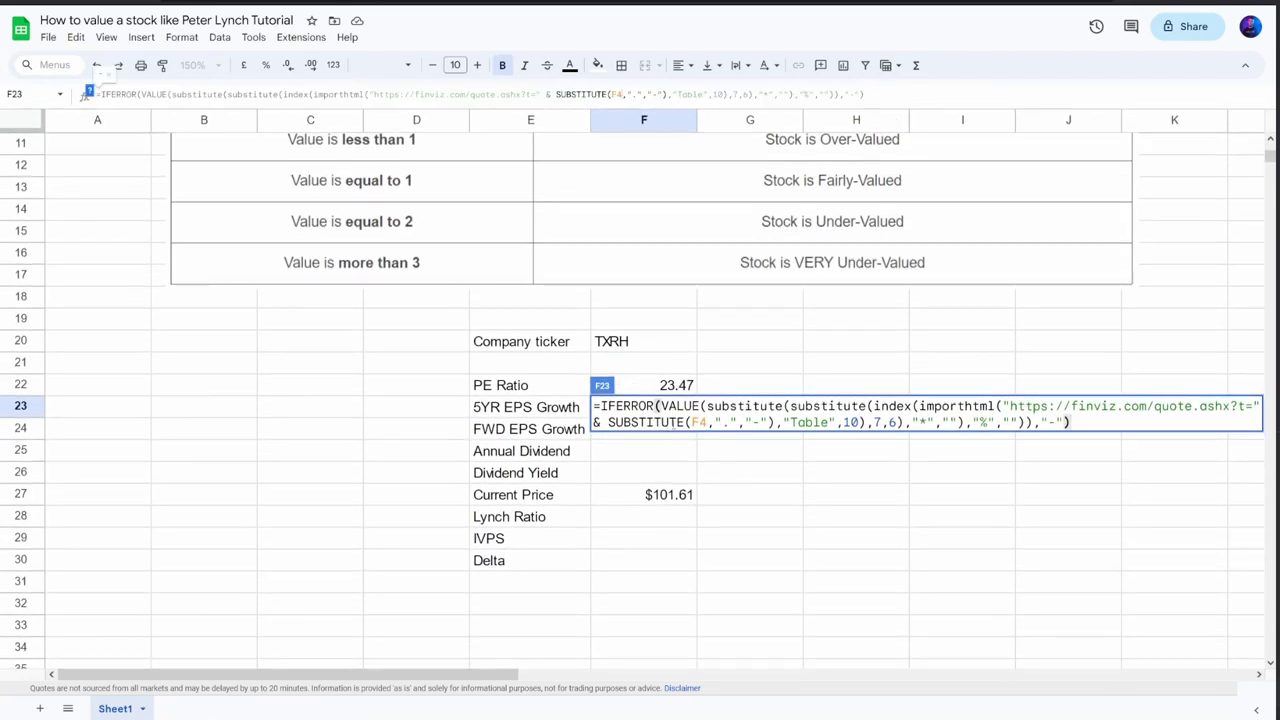
{"action": "double_click", "coordinate": [699, 422]}
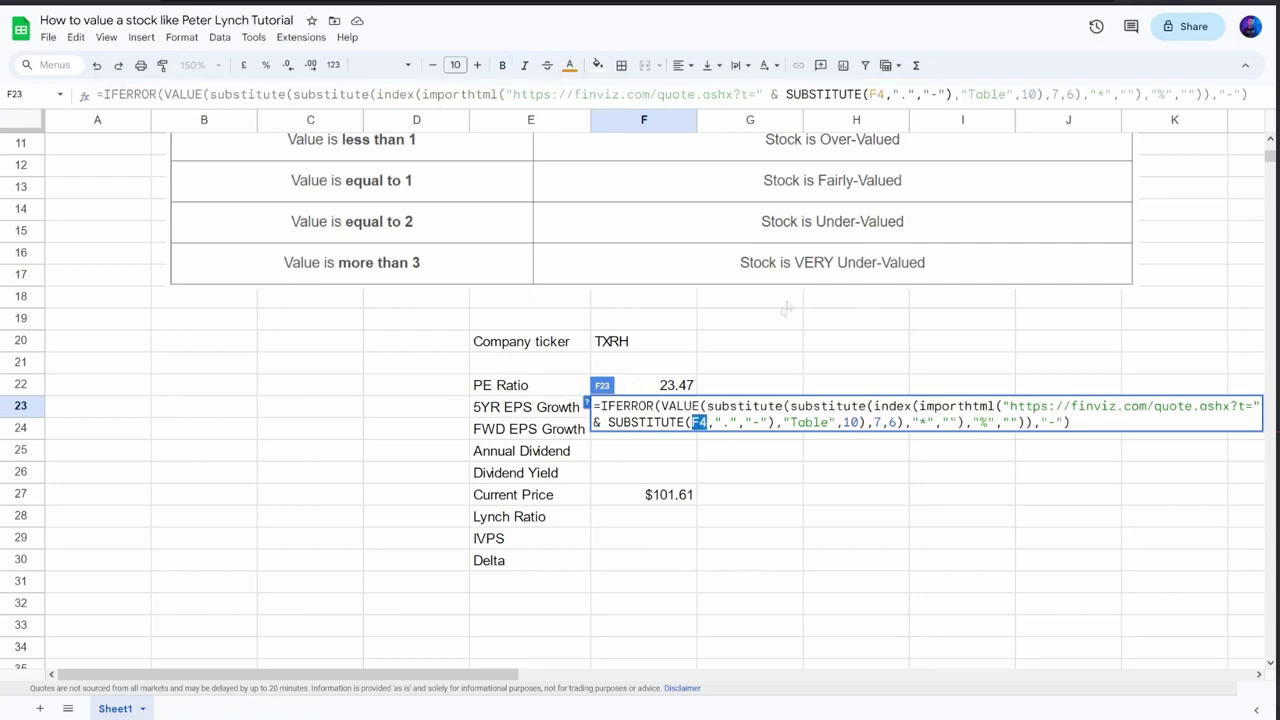
{"action": "key", "text": "BackSpace"}
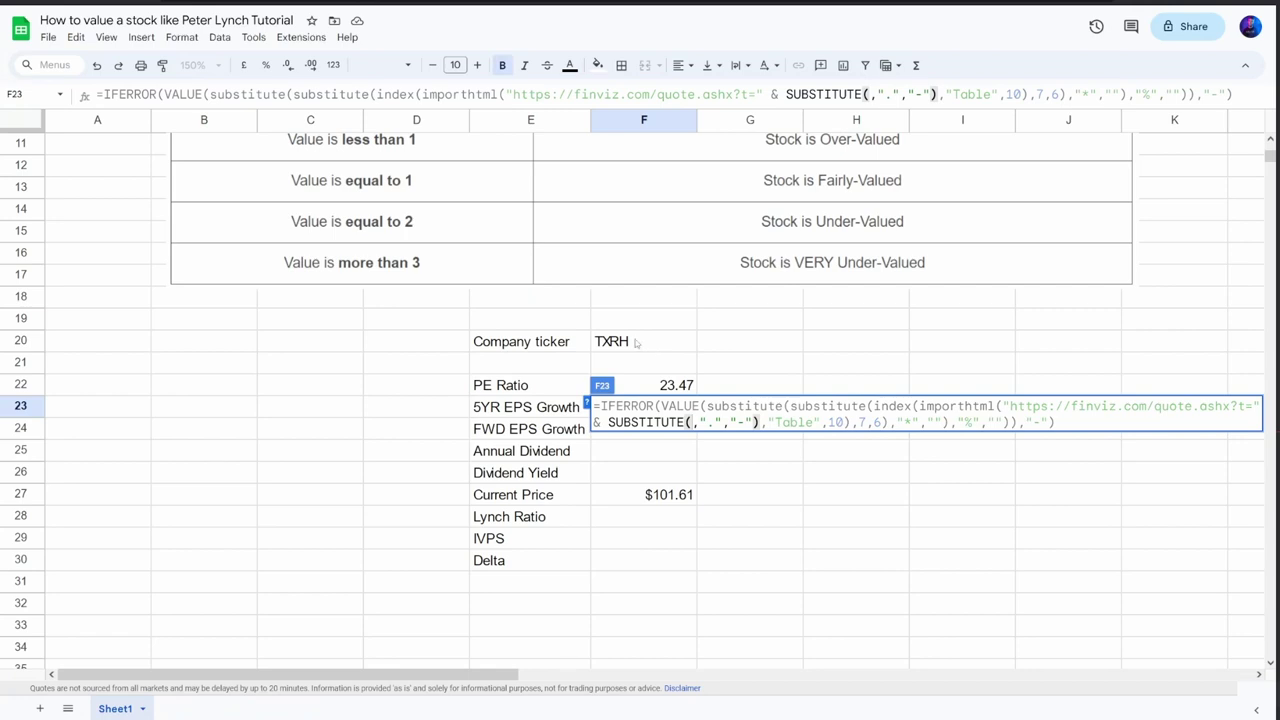
{"action": "left_click", "coordinate": [637, 343]}
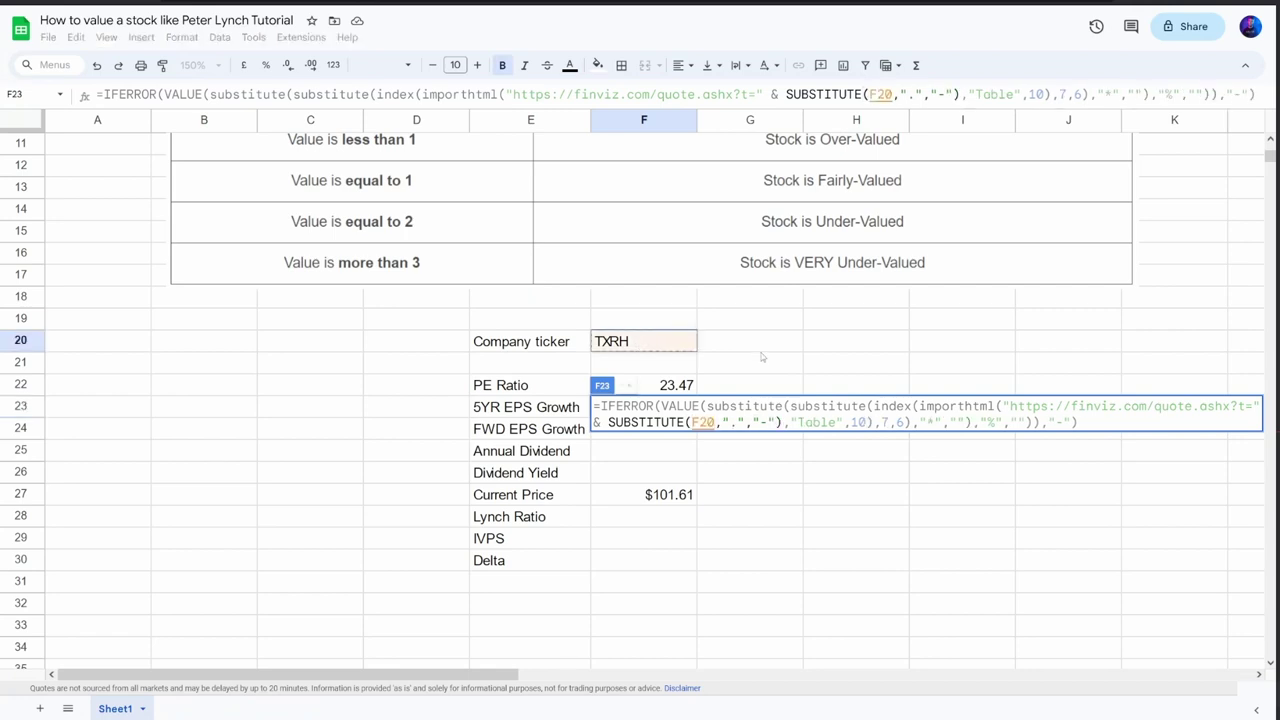
{"action": "key", "text": "Return"}
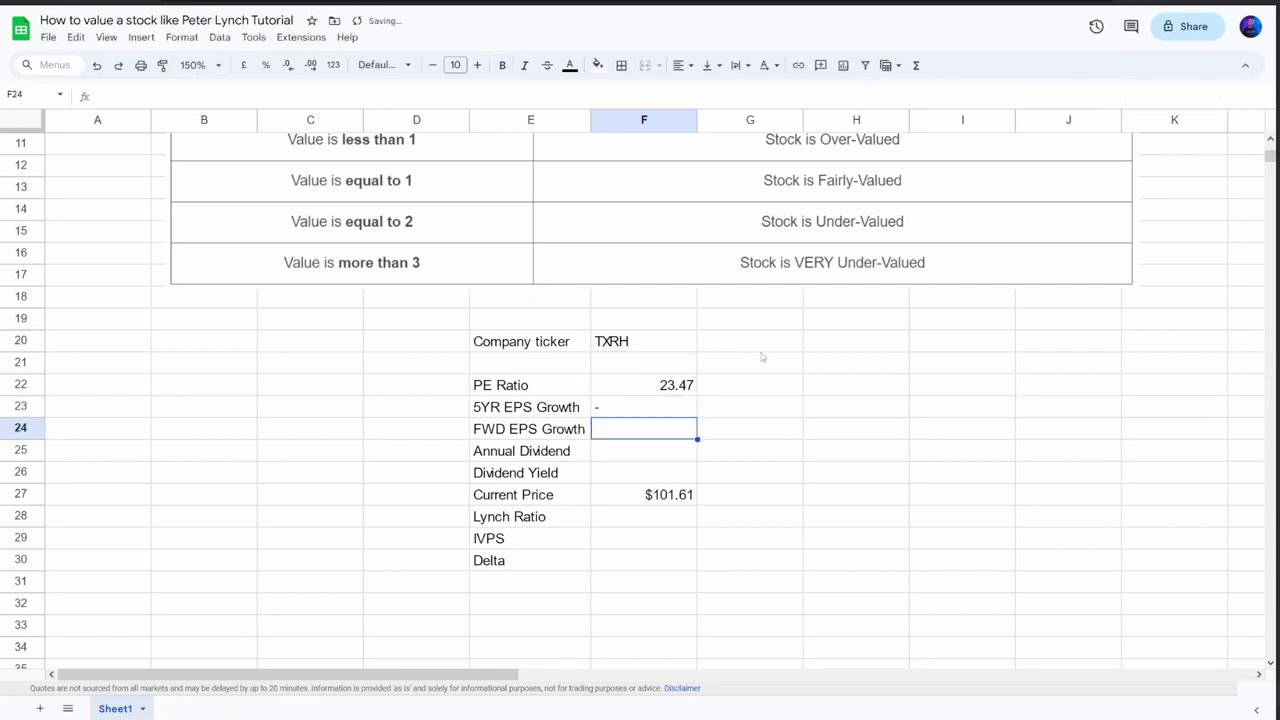
{"action": "key", "text": "Up"}
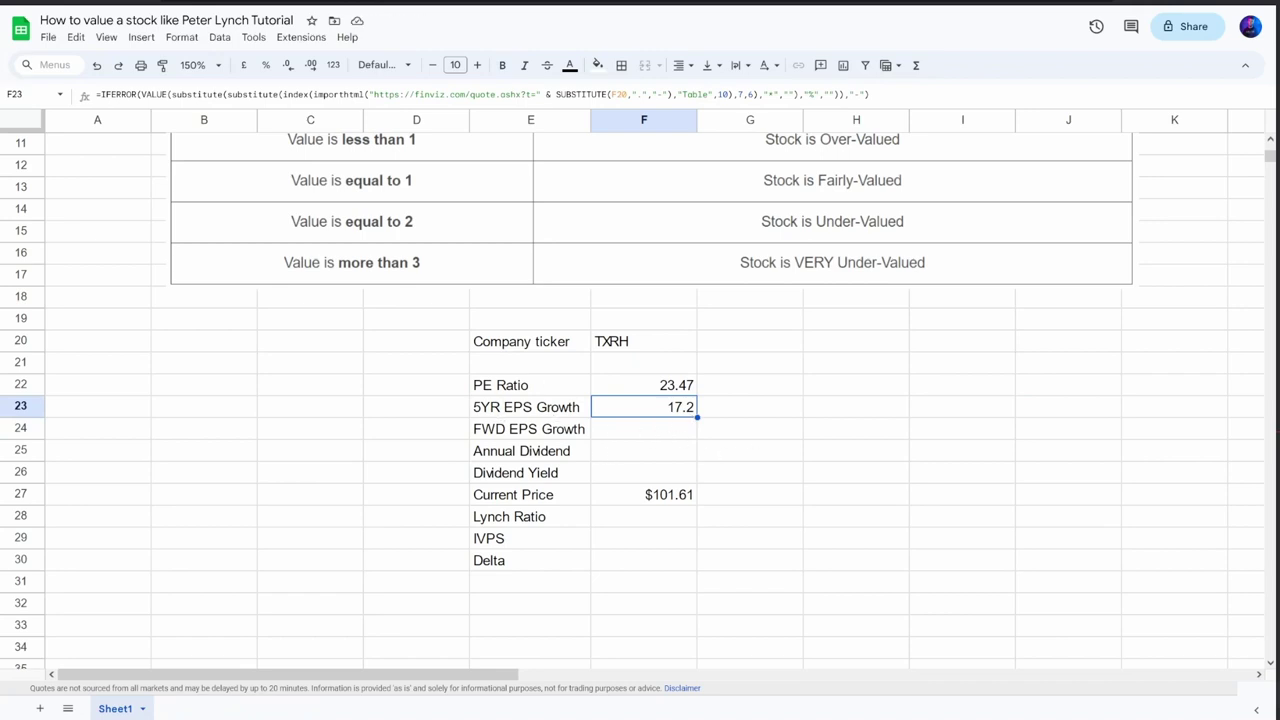
Enter the Finviz IMPORTHTML formula (table 10, index 6,6) as the FWD EPS Growth in F24, with its ticker reference set to F20.
{"action": "left_click", "coordinate": [646, 448]}
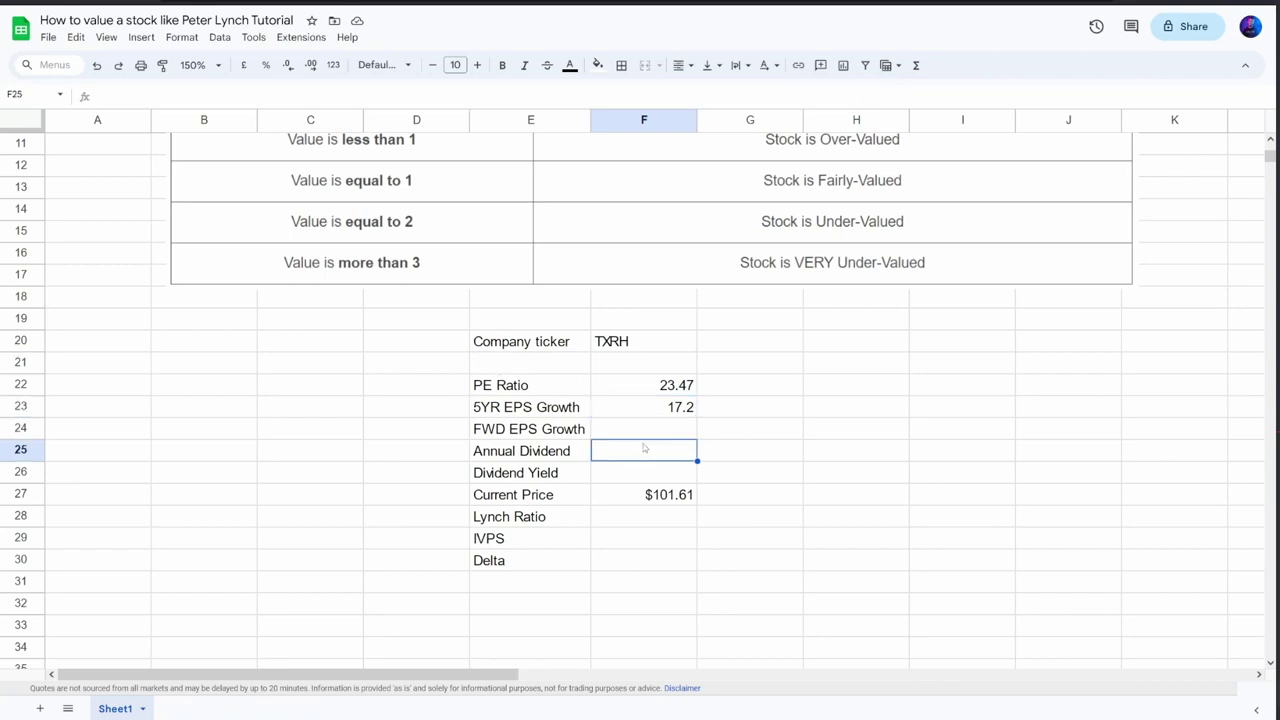
{"action": "left_click", "coordinate": [645, 436]}
{"action": "double_click", "coordinate": [645, 436]}
{"action": "type", "text": "=IFERROR(VALUE(substitute(substitute(index(importhtml(\"https://finviz.com/quote.ashx?t=\" & SUBSTITUTE(F4,\".\",\"-\"),\"Table\",10),6,6),\"*\",\"\"),\"%\",\"\")),\"-\")"}
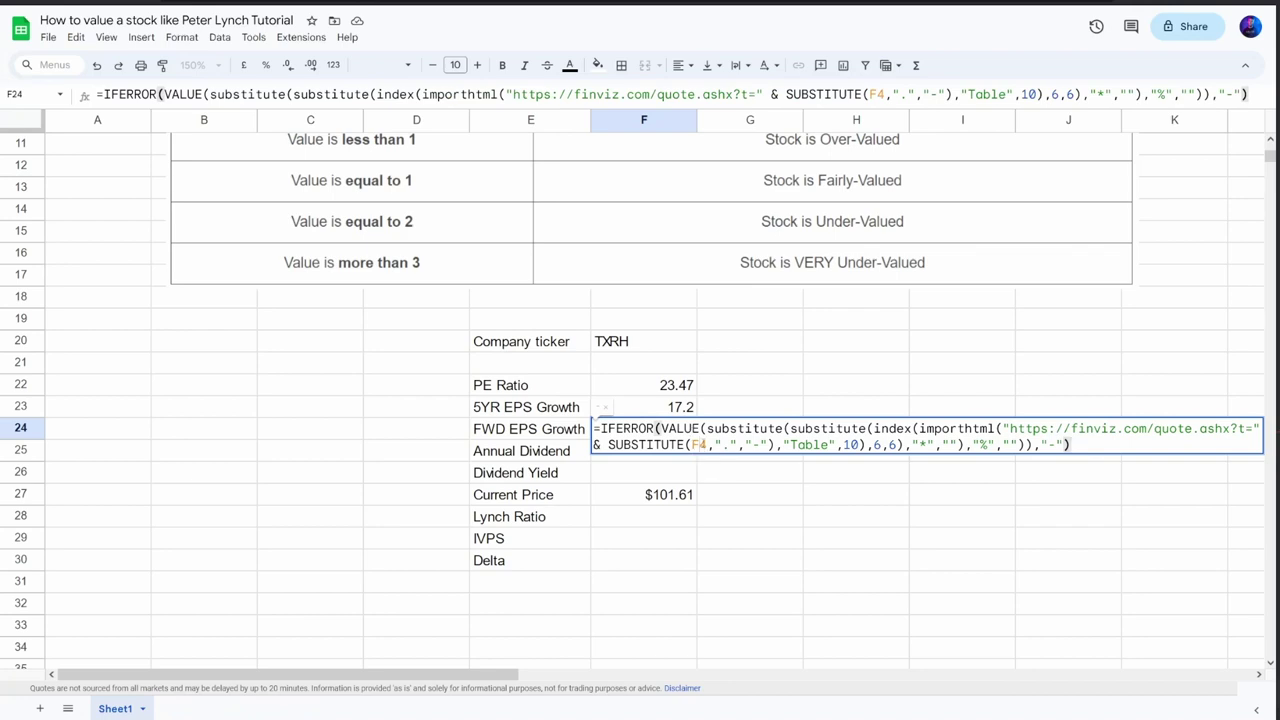
{"action": "left_click", "coordinate": [700, 445]}
{"action": "key", "text": "BackSpace"}
{"action": "key", "text": "BackSpace"}
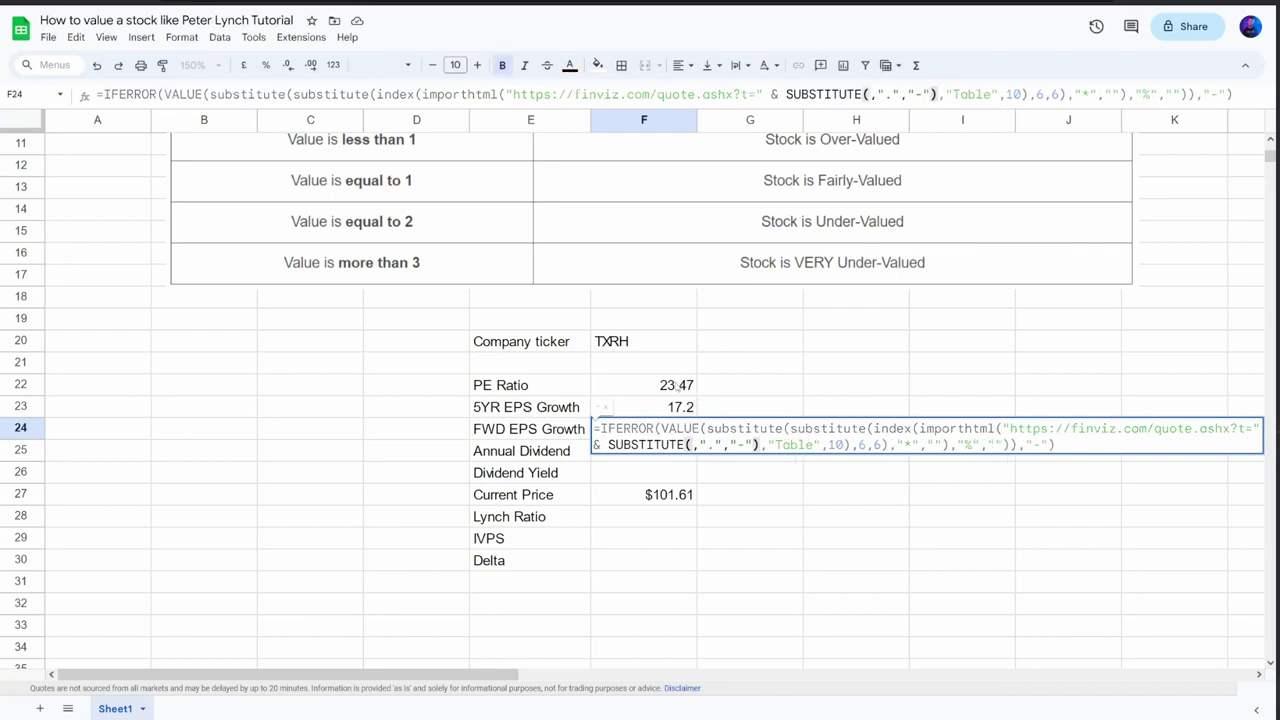
{"action": "left_click", "coordinate": [658, 345]}
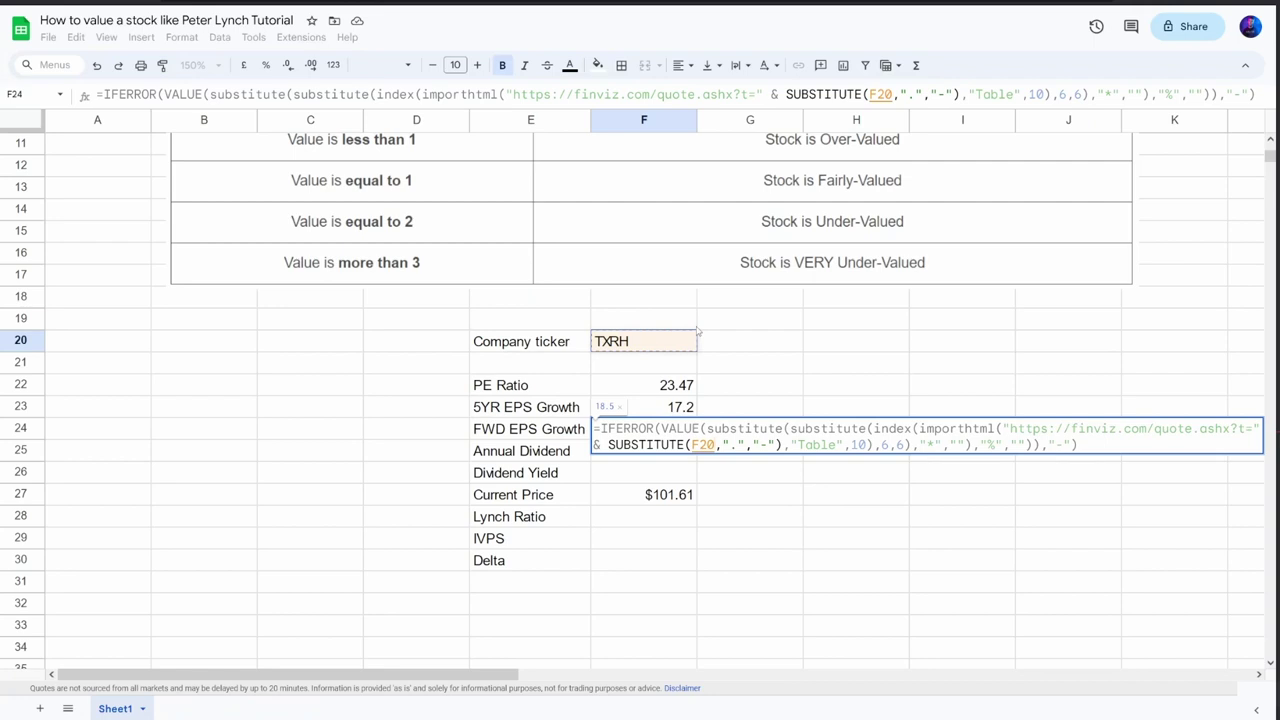
{"action": "key", "text": "Return"}
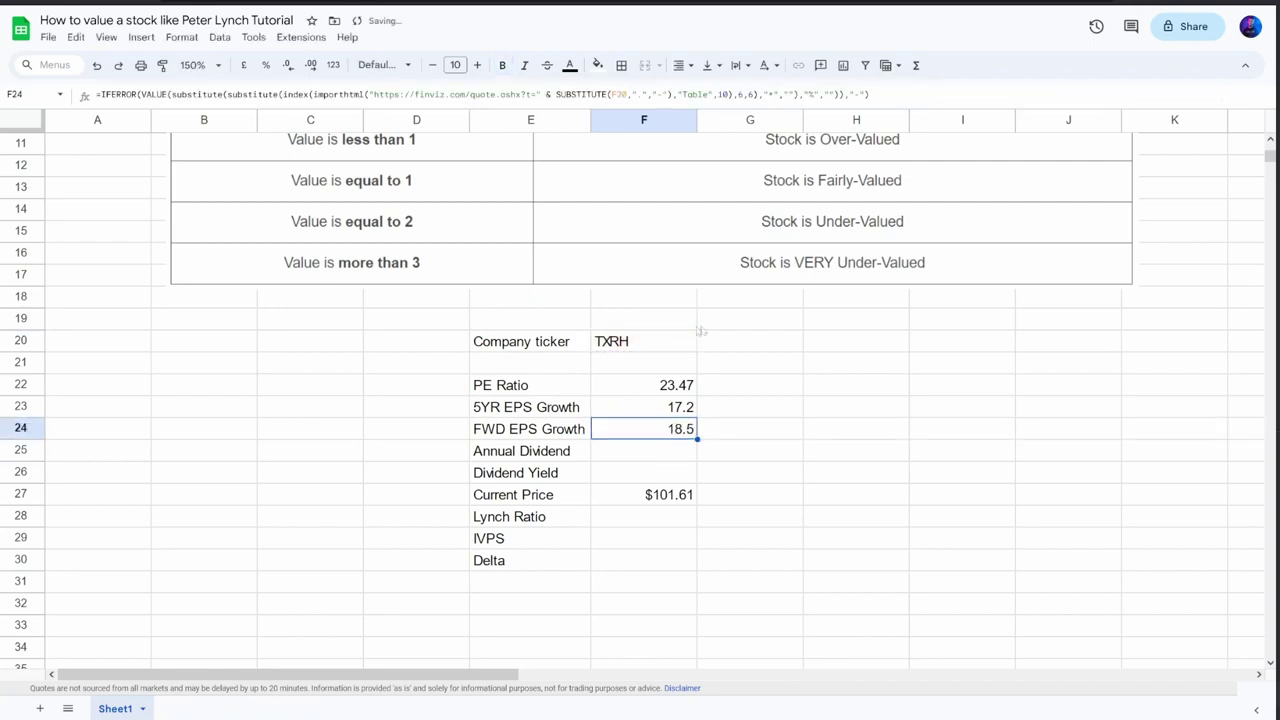
{"action": "left_click_drag", "start_coordinate": [483, 402], "coordinate": [630, 412]}
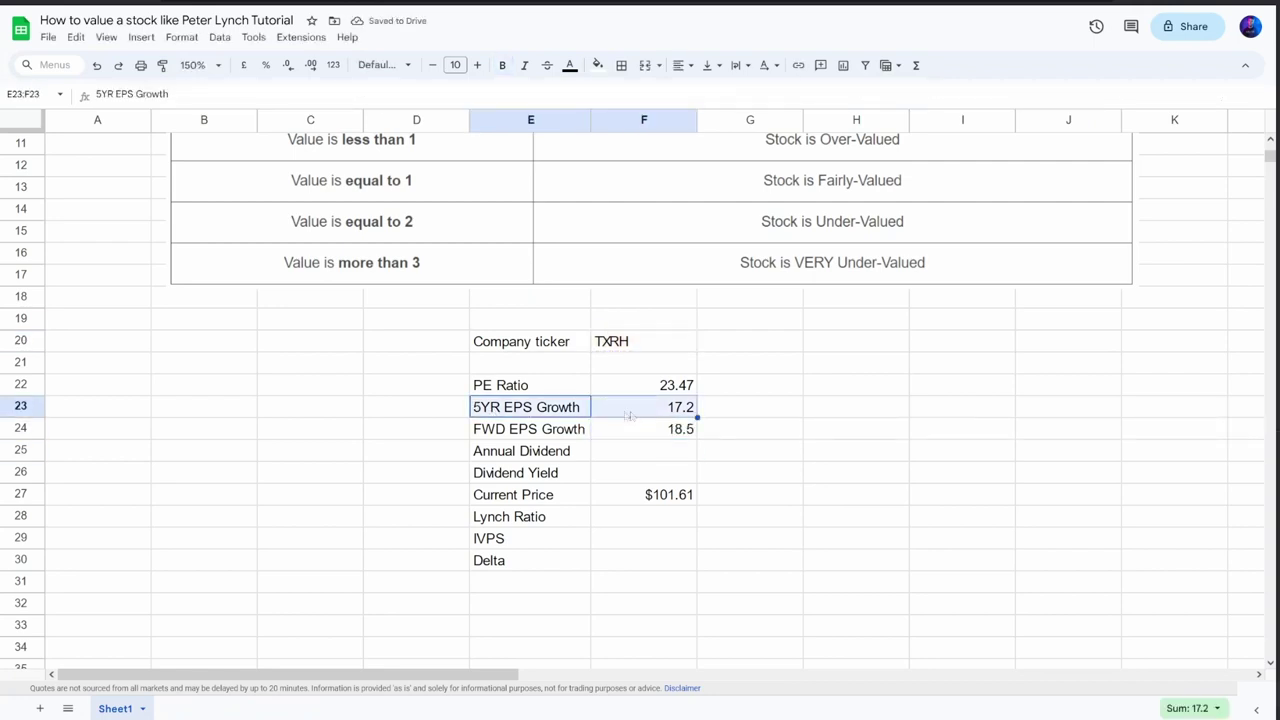
{"action": "left_click", "coordinate": [528, 435]}
{"action": "left_click", "coordinate": [663, 440]}
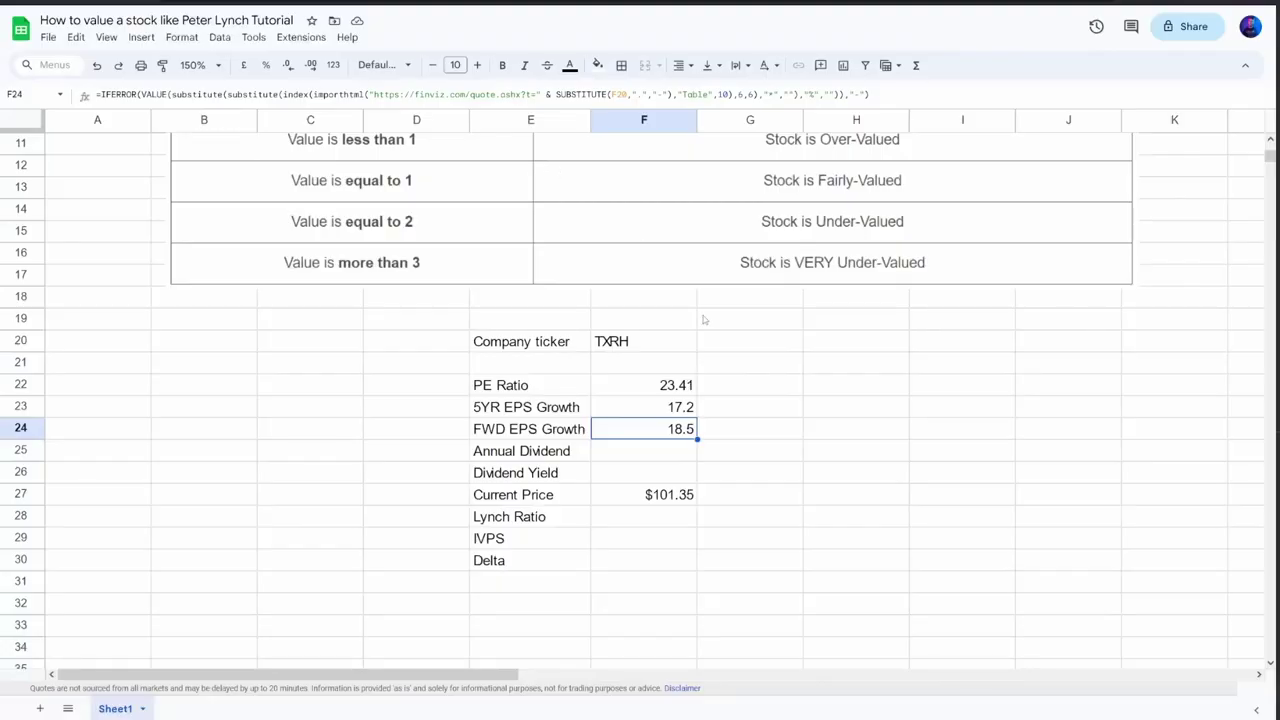
Insert a row above Annual Dividend and label it Weighted Growth in E25.
{"action": "right_click", "coordinate": [26, 452]}
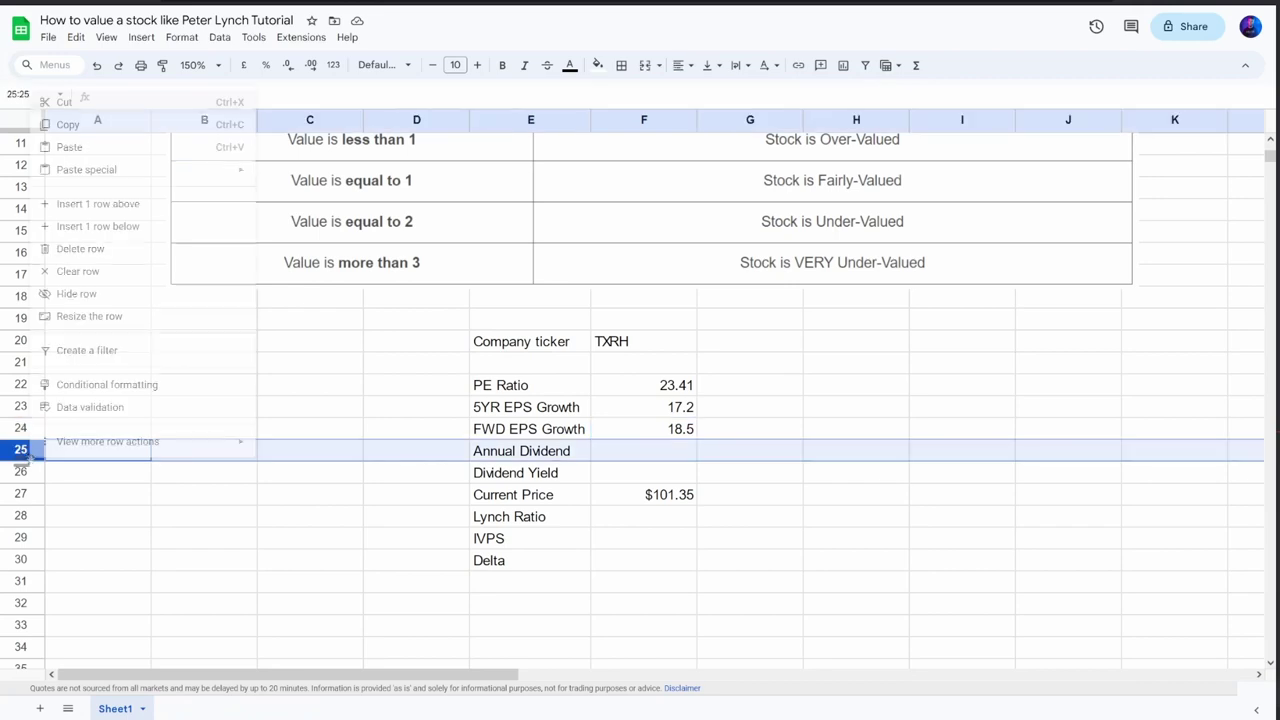
{"action": "left_click", "coordinate": [110, 210]}
{"action": "type", "text": "Weighted Growth"}
{"action": "key", "text": "Return"}
Start the Weighted Growth formula in F25 as =F24+F24+F23, counting the forward EPS growth twice.
{"action": "key", "text": "Up"}
{"action": "key", "text": "Right"}
{"action": "type", "text": "="}
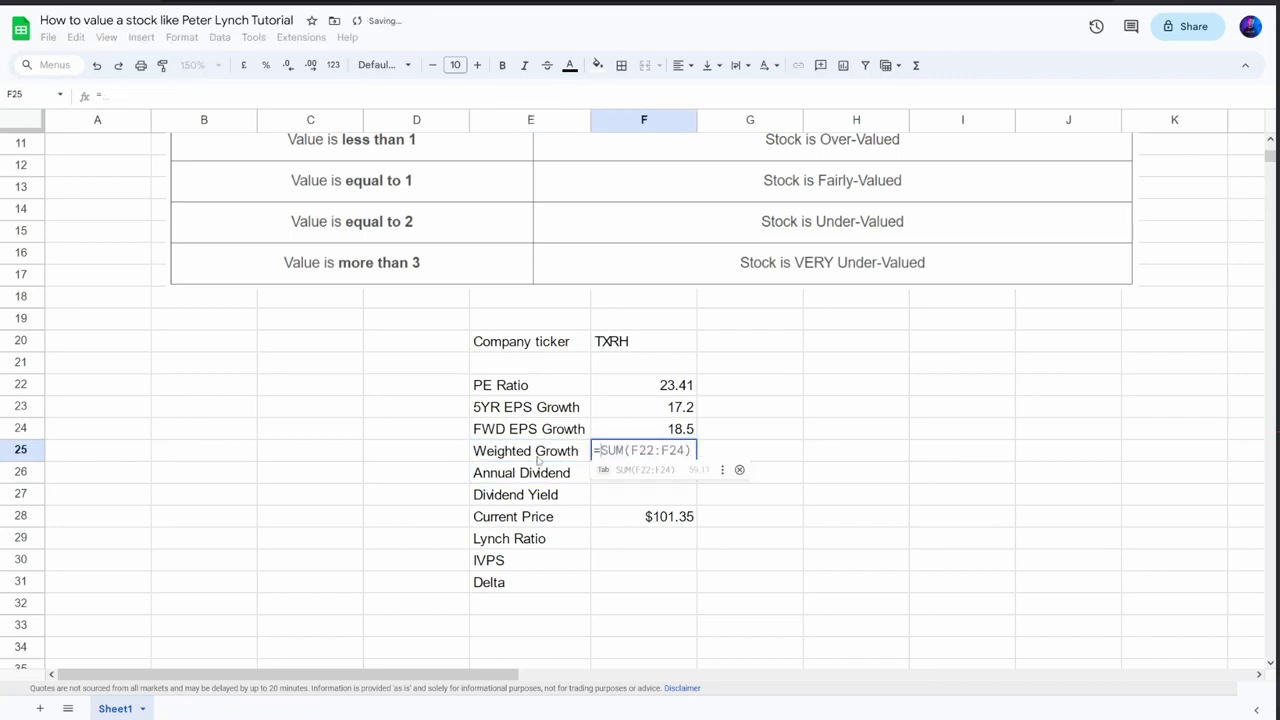
{"action": "left_click", "coordinate": [638, 414]}
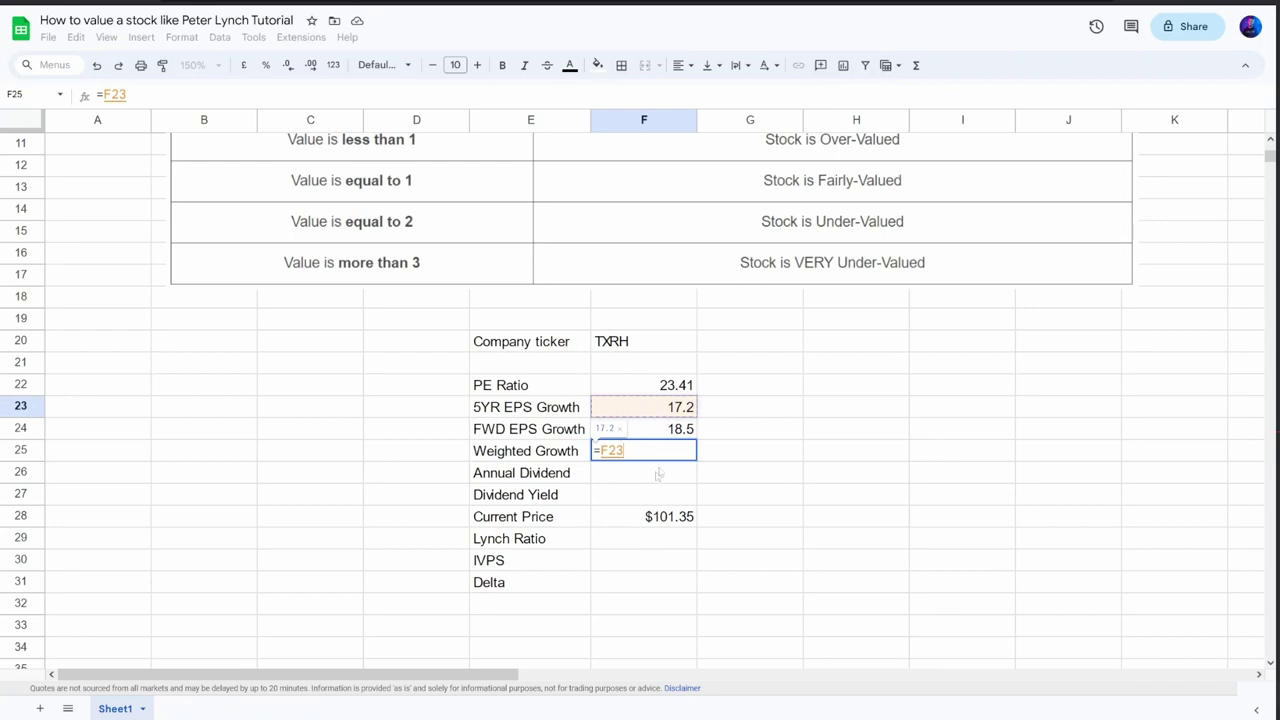
{"action": "left_click", "coordinate": [677, 437]}
{"action": "type", "text": "+"}
{"action": "left_click", "coordinate": [665, 430]}
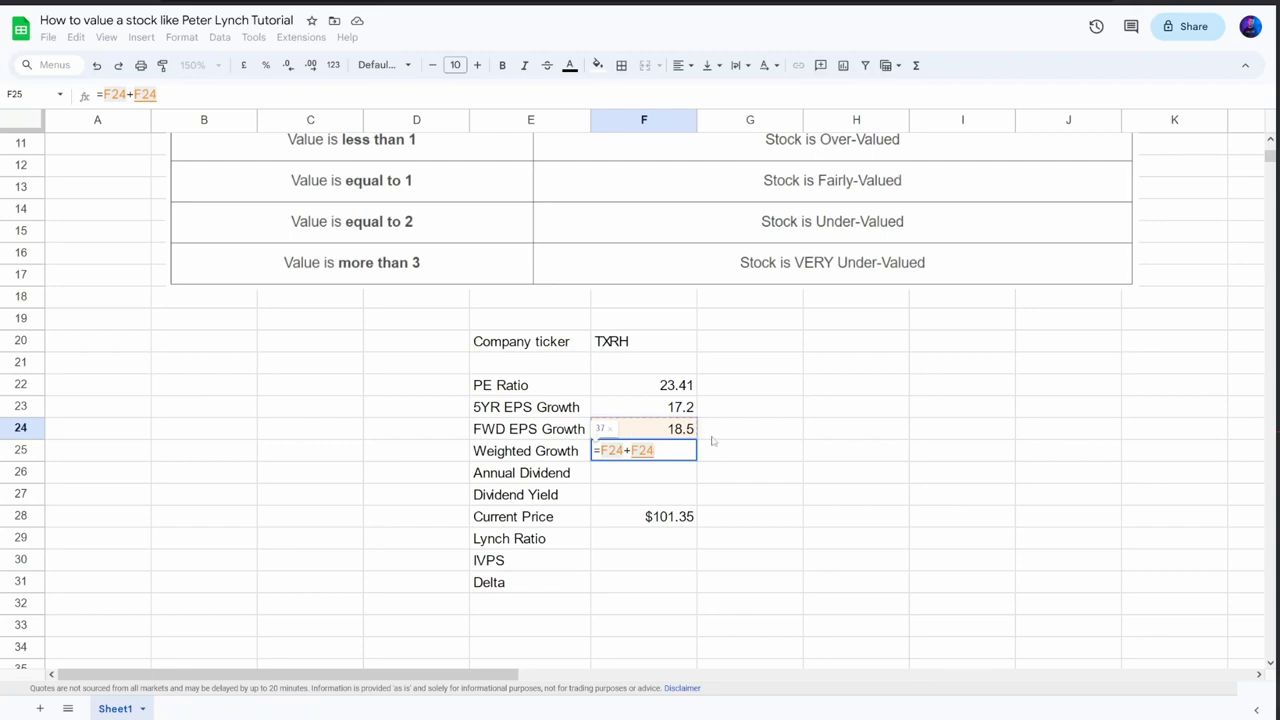
{"action": "type", "text": "+"}
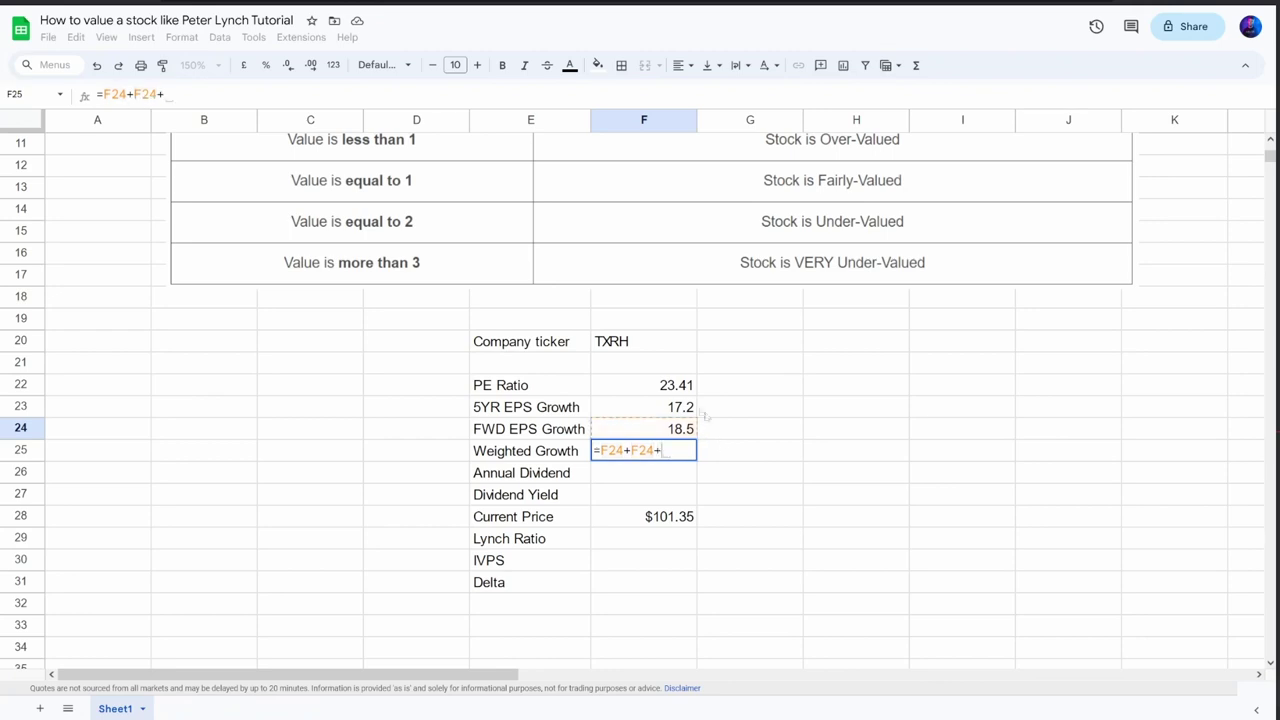
{"action": "left_click", "coordinate": [683, 407]}
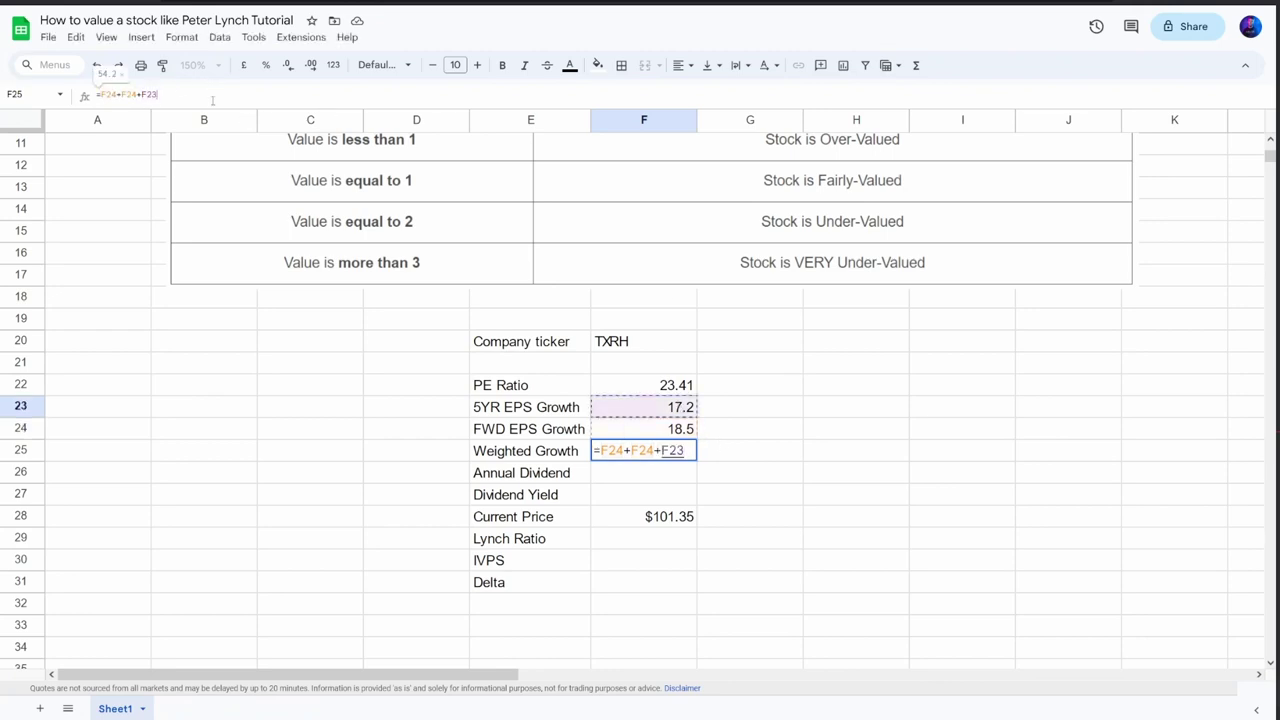
Enclose the Weighted Growth sum in parentheses and divide it by 3, giving =(F24+F24+F23)/3 in F25.
{"action": "type", "text": ")"}
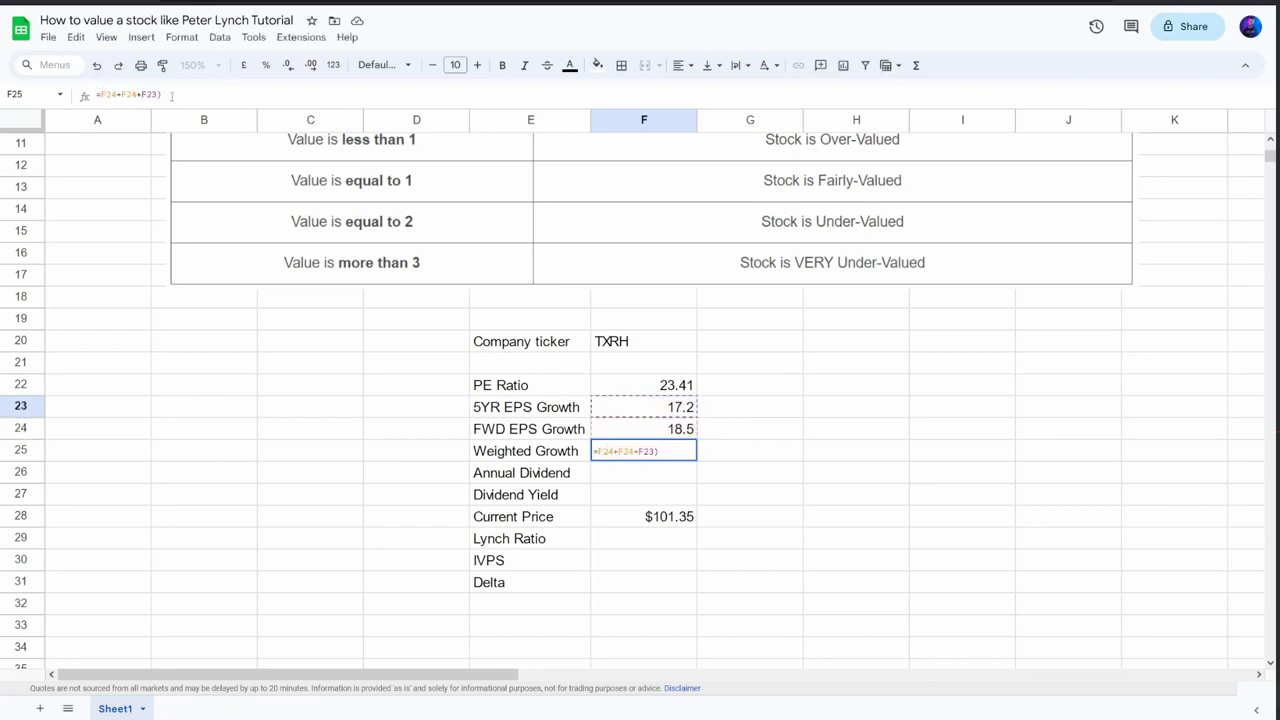
{"action": "left_click", "coordinate": [101, 94]}
{"action": "type", "text": "("}
{"action": "left_click", "coordinate": [189, 90]}
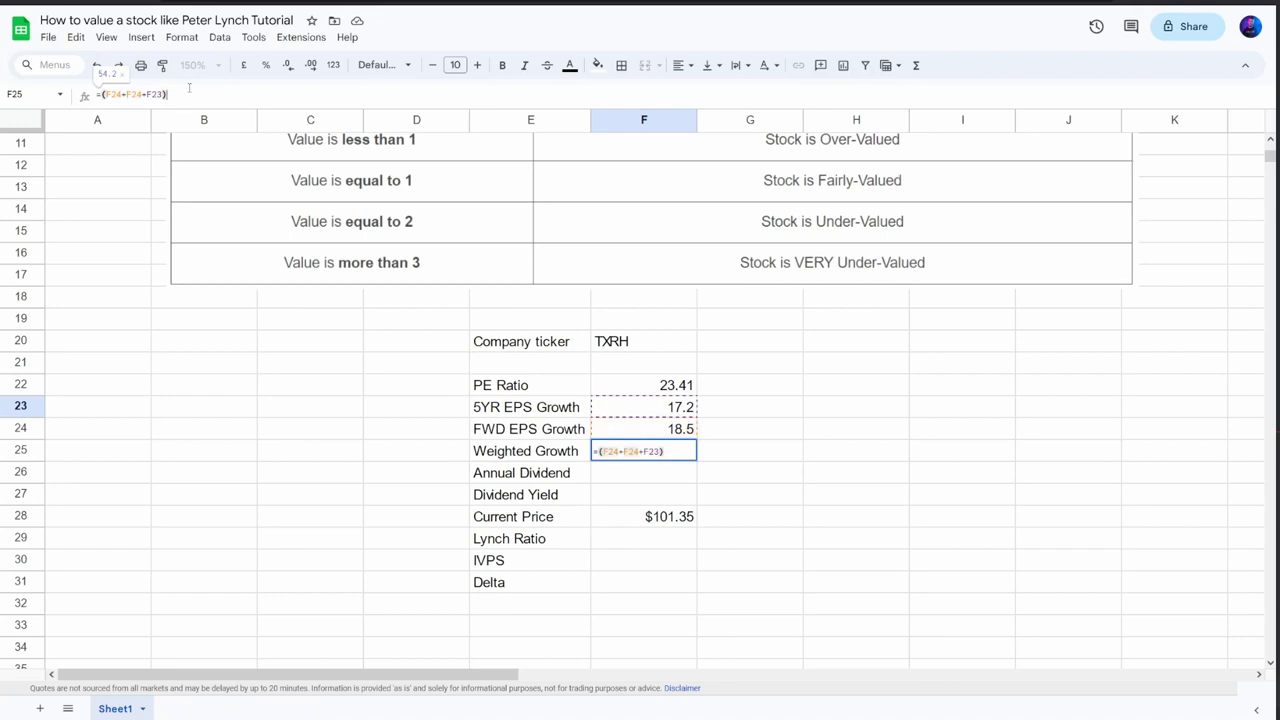
{"action": "type", "text": "/3"}
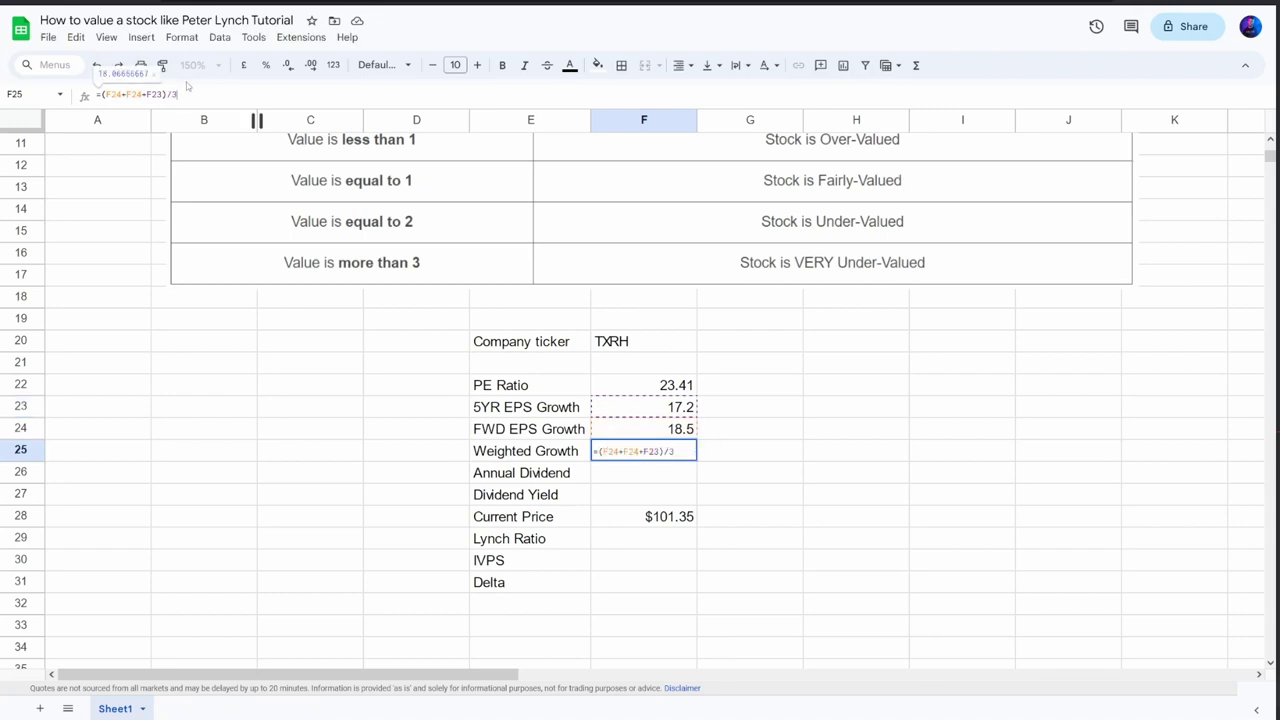
{"action": "key", "text": "Return"}
{"action": "key", "text": "Up"}
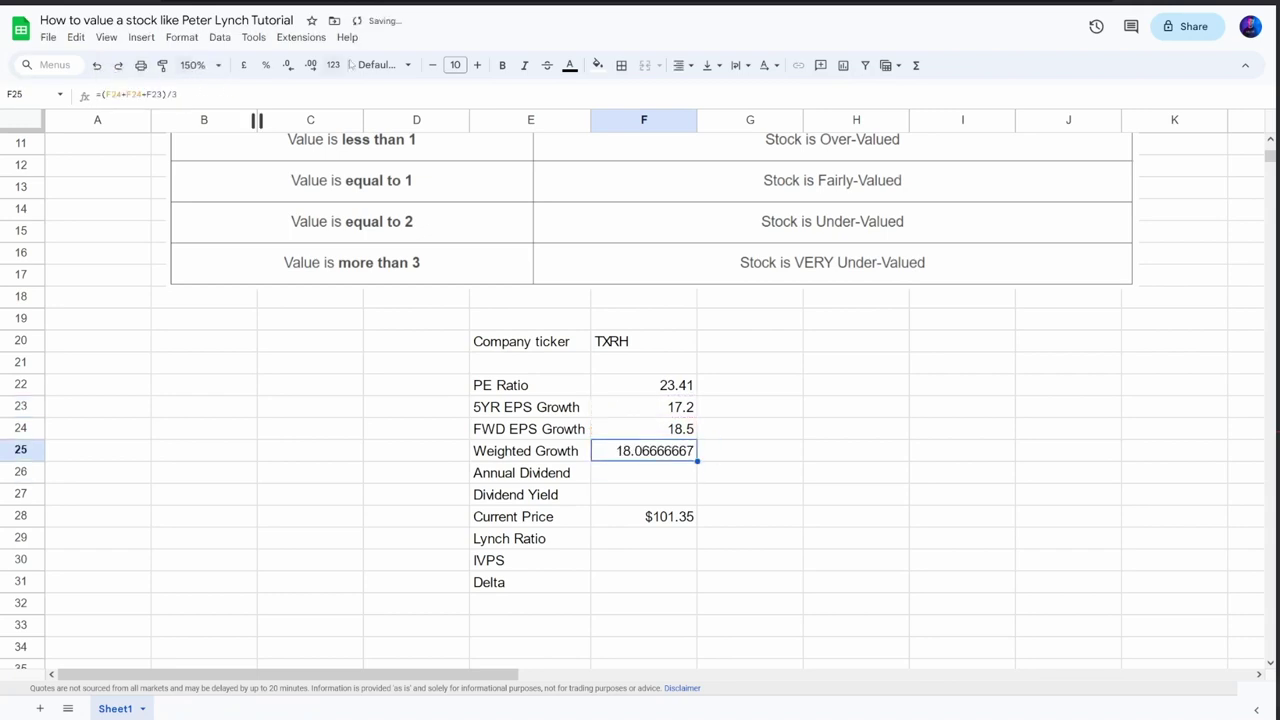
Reduce the Weighted Growth value in F25 to two decimal places.
{"action": "left_click", "coordinate": [288, 65]}
{"action": "left_click", "coordinate": [288, 65]}
{"action": "left_click", "coordinate": [288, 65]}
{"action": "left_click", "coordinate": [288, 65]}
{"action": "left_click", "coordinate": [288, 65]}
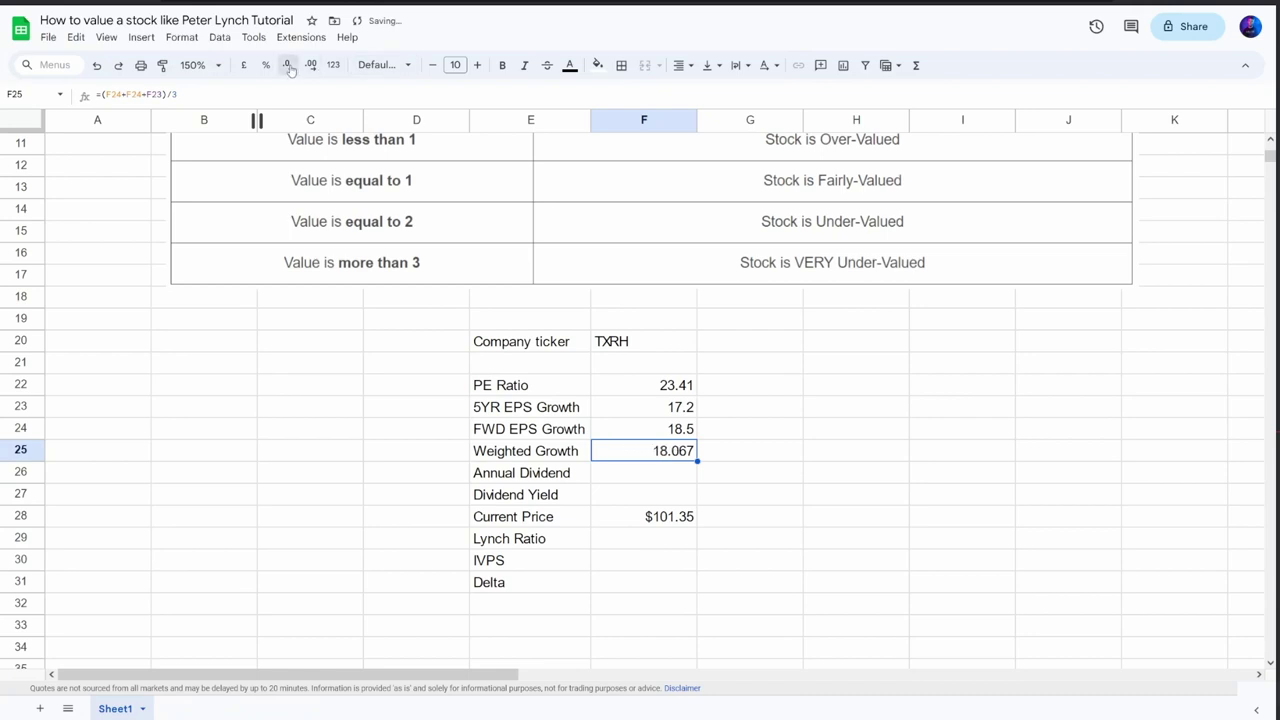
{"action": "left_click", "coordinate": [288, 65]}
Enter the Finviz IMPORTHTML dividend formula (table 10, index 7,2) in the Annual Dividend cell F26 and change its first F4 reference to F20.
{"action": "left_click", "coordinate": [650, 481]}
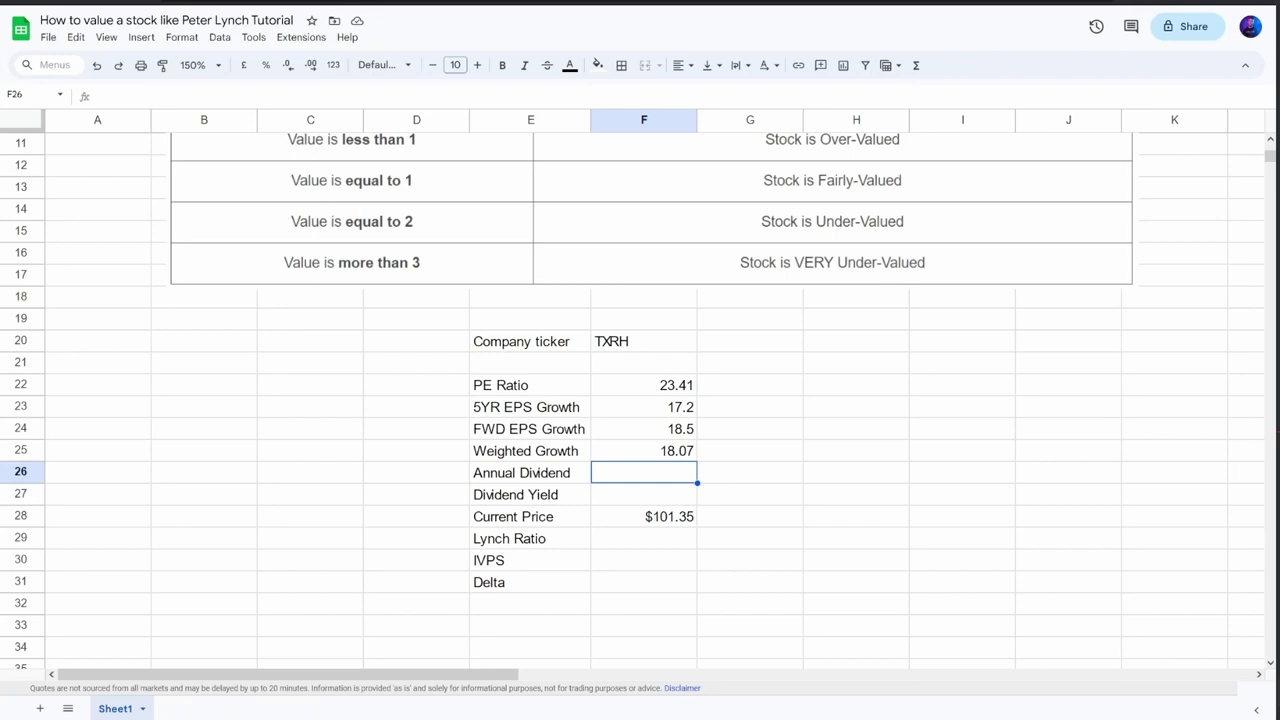
{"action": "key", "text": "Return"}
{"action": "type", "text": "=IFERROR(if(F4=\"\",\"\",substitute(SUBSTITUTE(index(importhtml(\"http://finviz.com/quote.ashx?t=\"&F4,\"table\",10),7,2),\"*\",\"\"),\"-\",\"0.00\")))"}
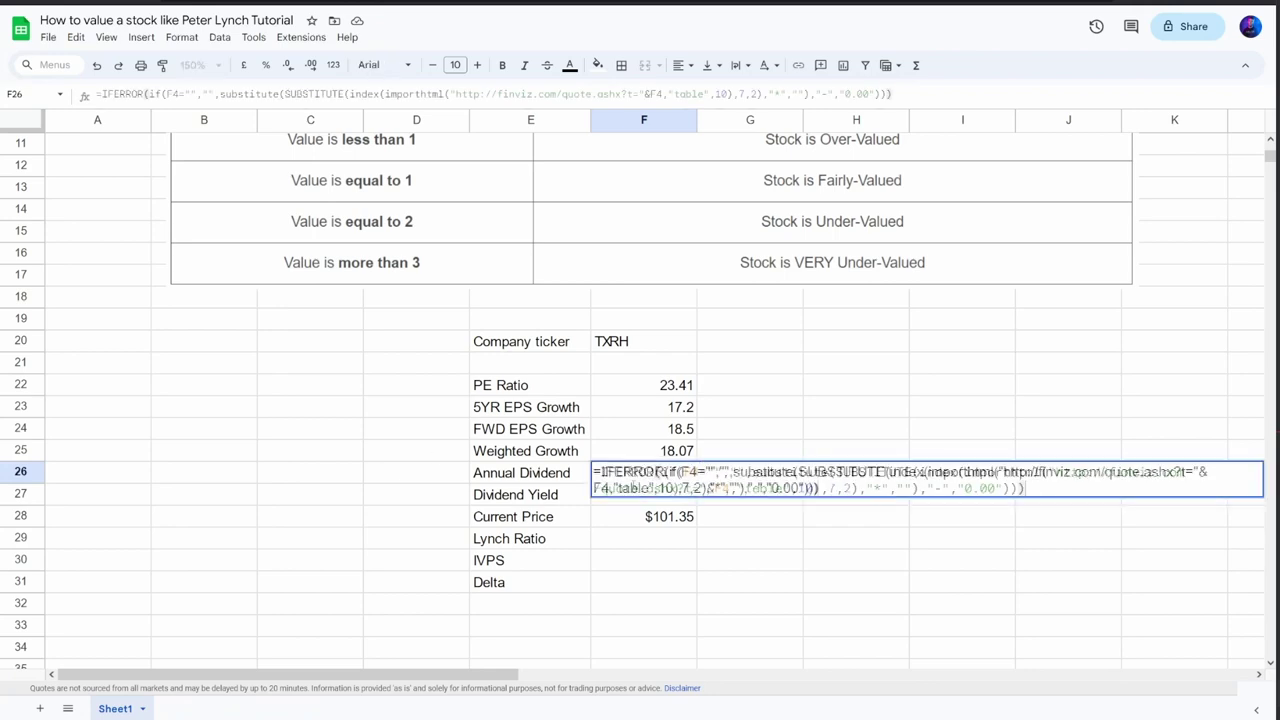
{"action": "left_click", "coordinate": [698, 472]}
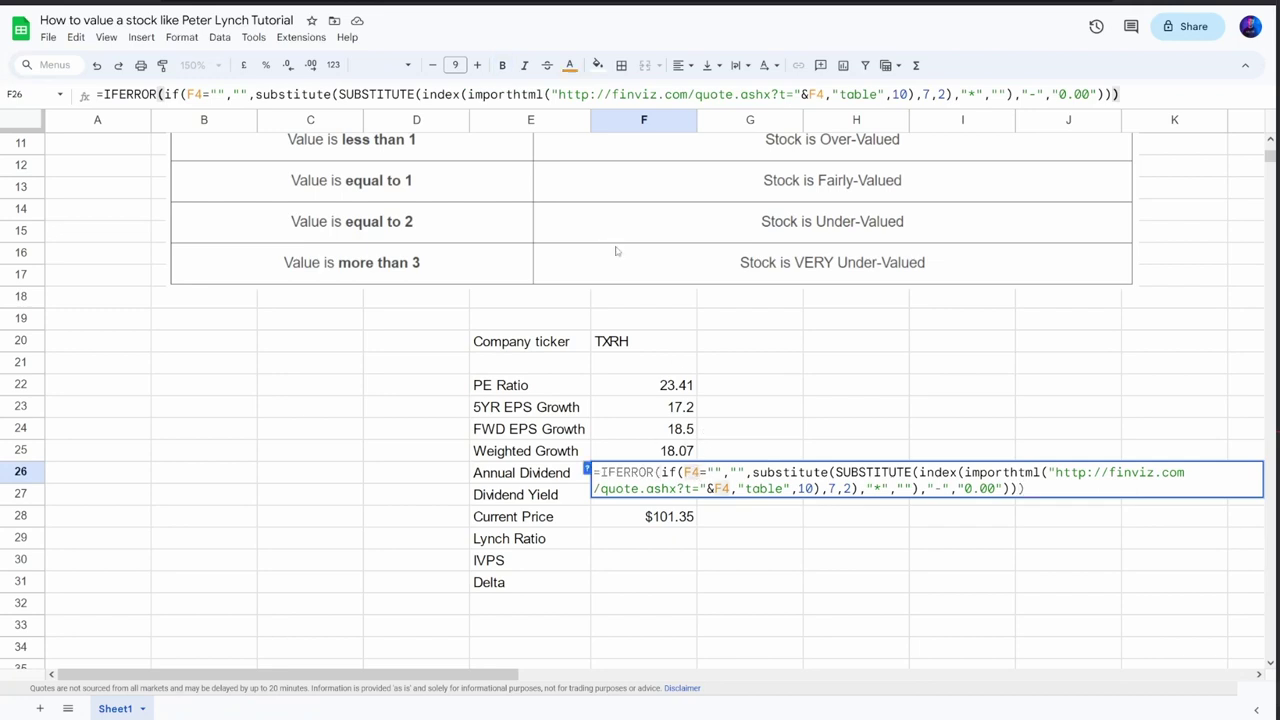
{"action": "double_click", "coordinate": [691, 472]}
{"action": "left_click", "coordinate": [588, 350]}
{"action": "left_click", "coordinate": [638, 350]}
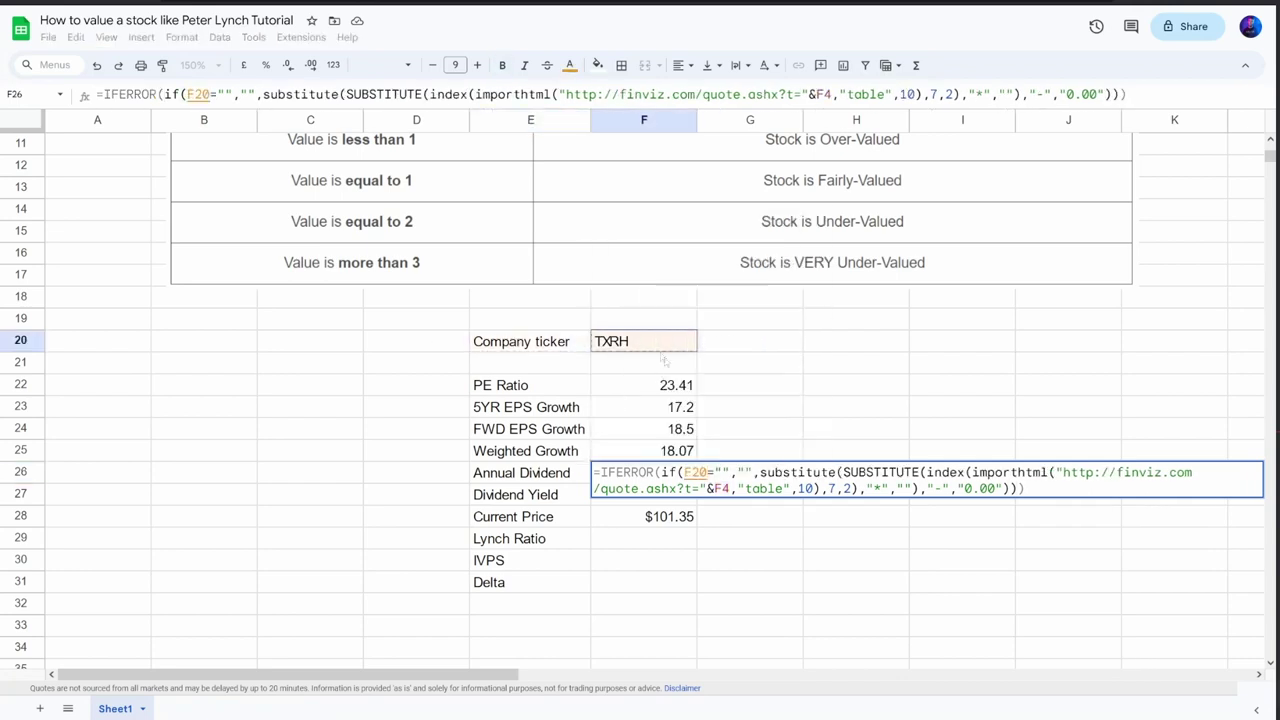
Replace the F4 reference after the Finviz URL in the Annual Dividend formula with F20 and commit the formula.
{"action": "double_click", "coordinate": [695, 472]}
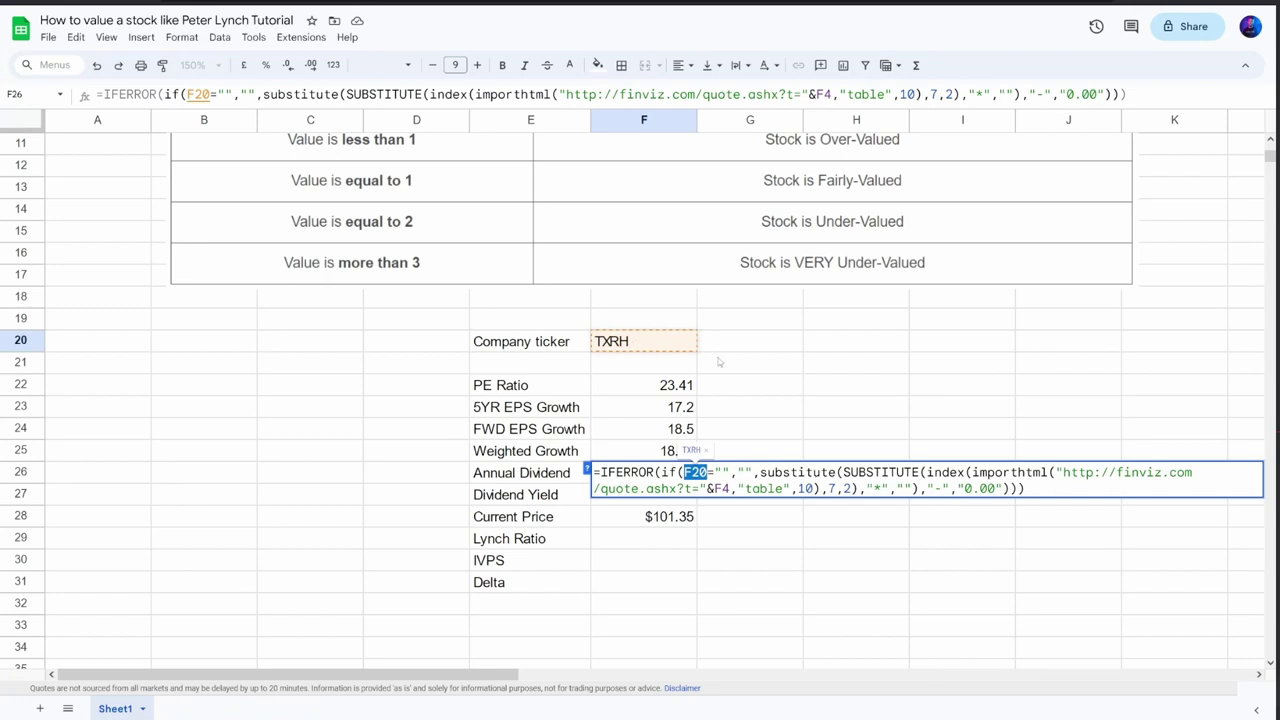
{"action": "left_click", "coordinate": [731, 488]}
{"action": "key", "text": "BackSpace"}
{"action": "key", "text": "BackSpace"}
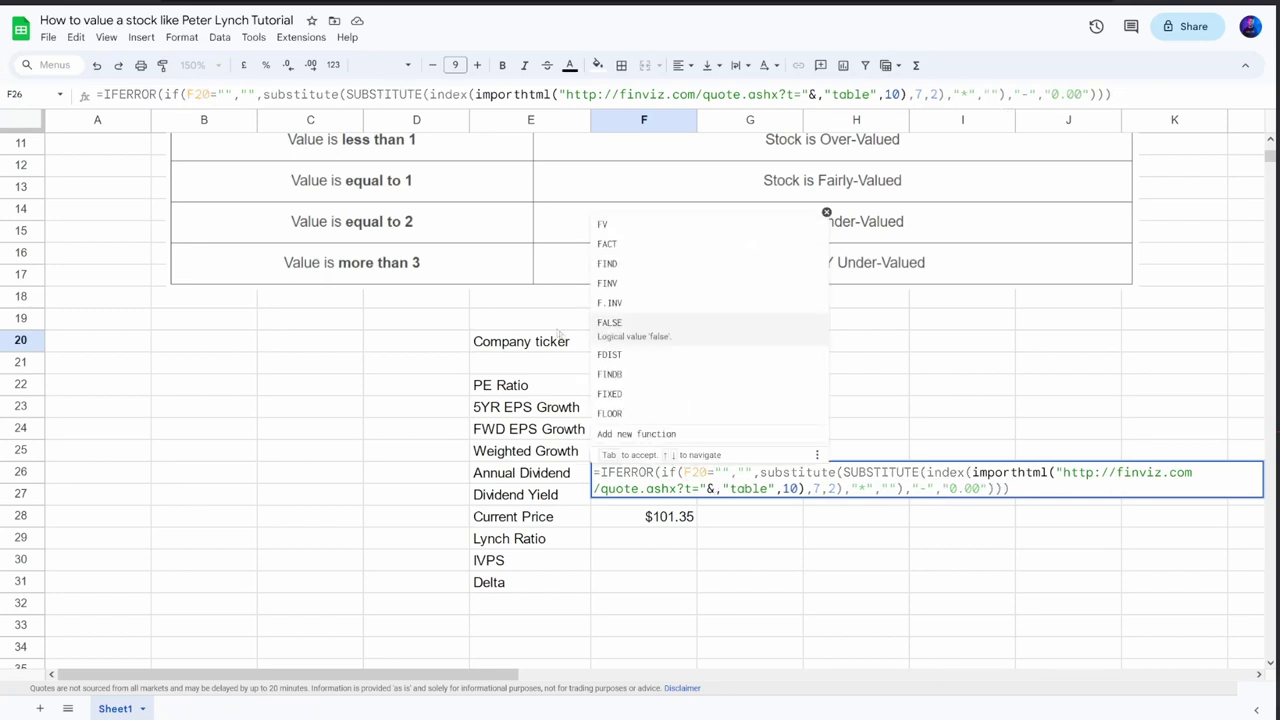
{"action": "left_click", "coordinate": [650, 341]}
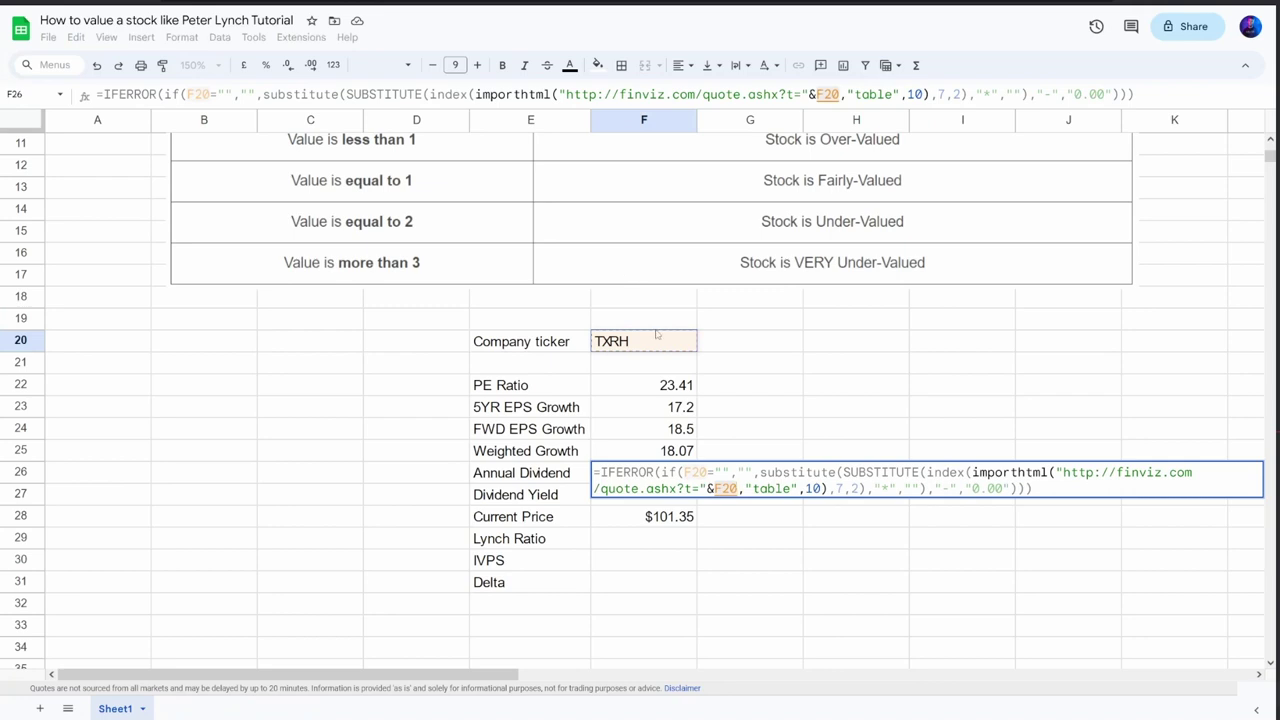
{"action": "key", "text": "Return"}
{"action": "key", "text": "Up"}
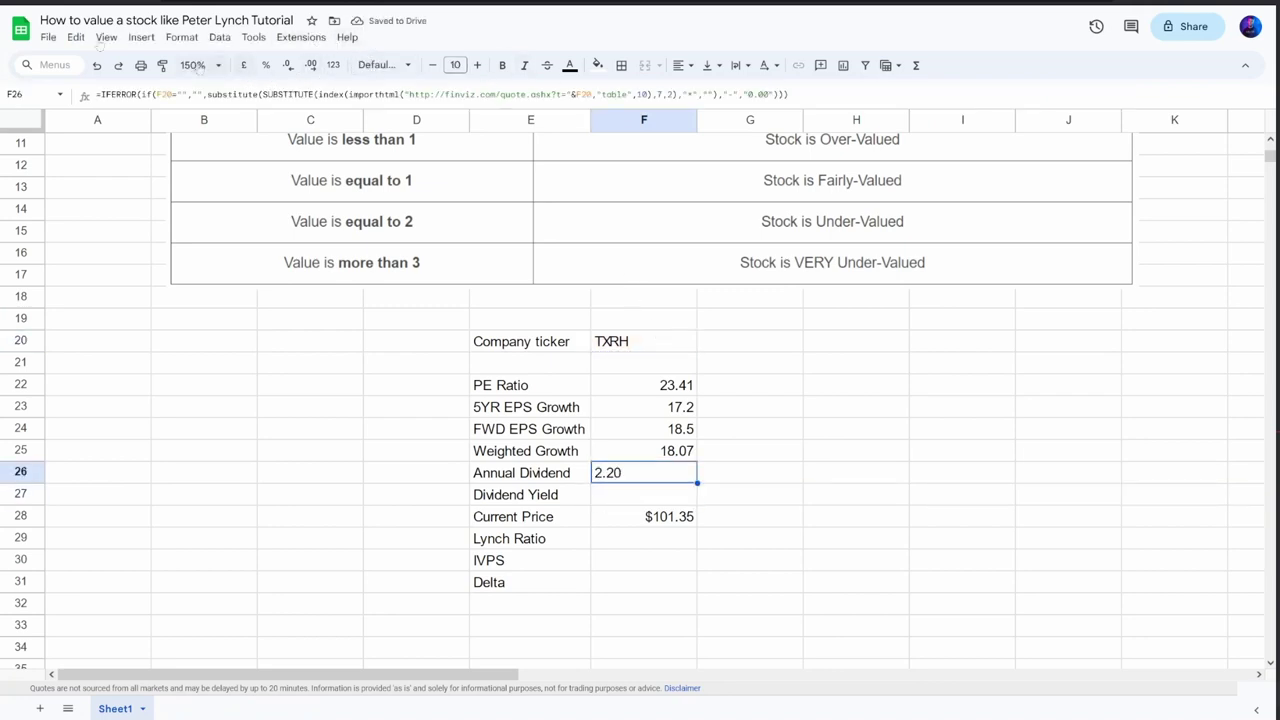
Right-align the Annual Dividend value in F26.
{"action": "left_click", "coordinate": [678, 65]}
{"action": "left_click", "coordinate": [726, 92]}
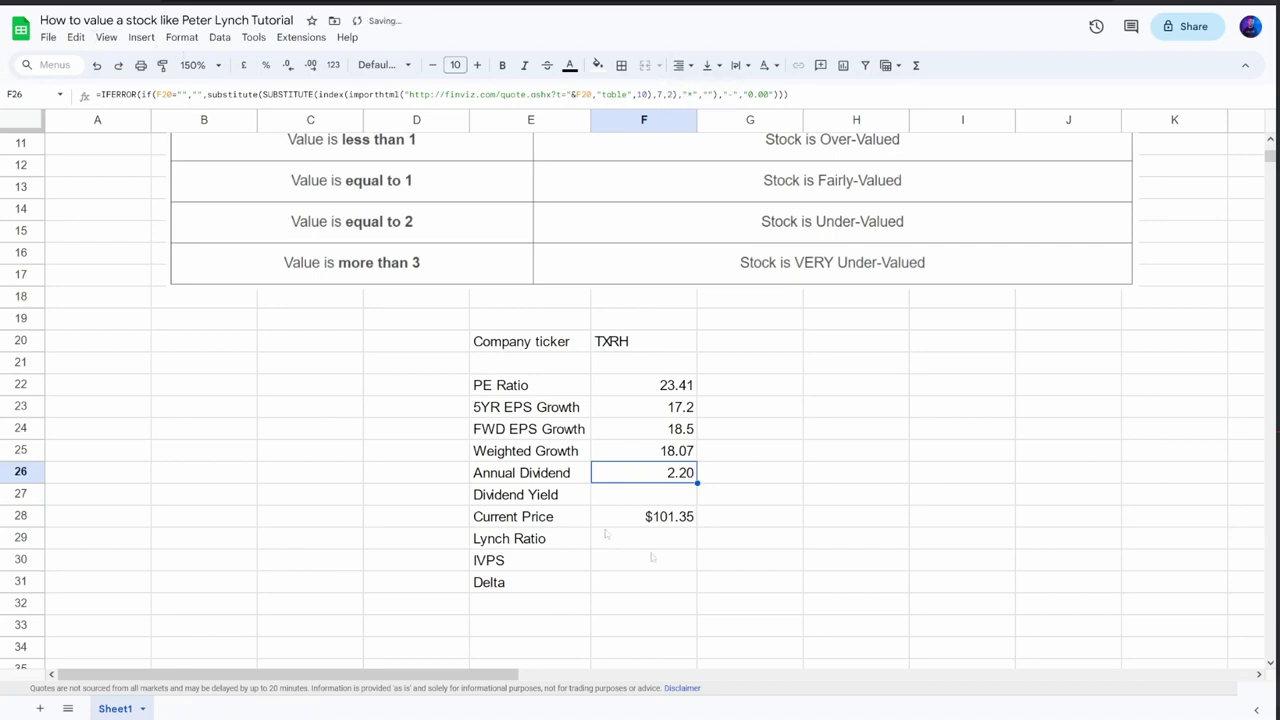
Calculate the Dividend Yield in F27 as =F26/F28 and format it as a percentage.
{"action": "left_click", "coordinate": [652, 524]}
{"action": "left_click", "coordinate": [657, 494]}
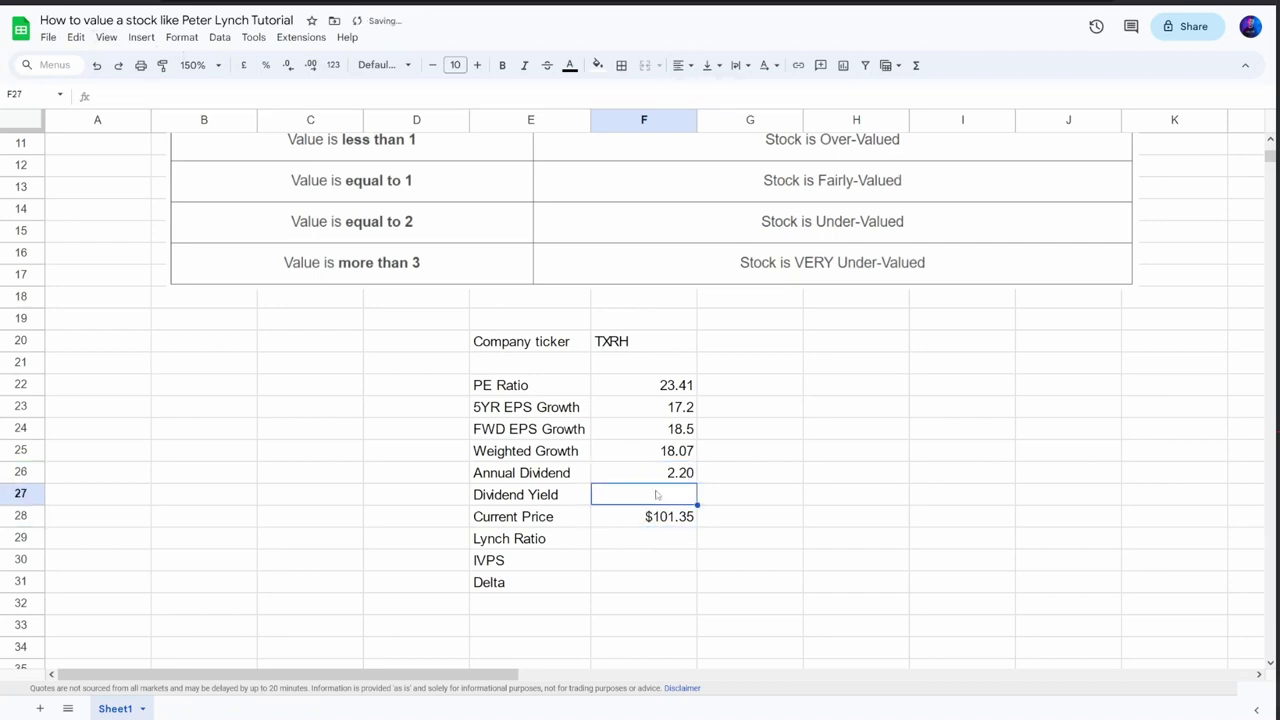
{"action": "type", "text": "="}
{"action": "left_click", "coordinate": [658, 477]}
{"action": "type", "text": "/"}
{"action": "left_click", "coordinate": [664, 519]}
{"action": "key", "text": "Return"}
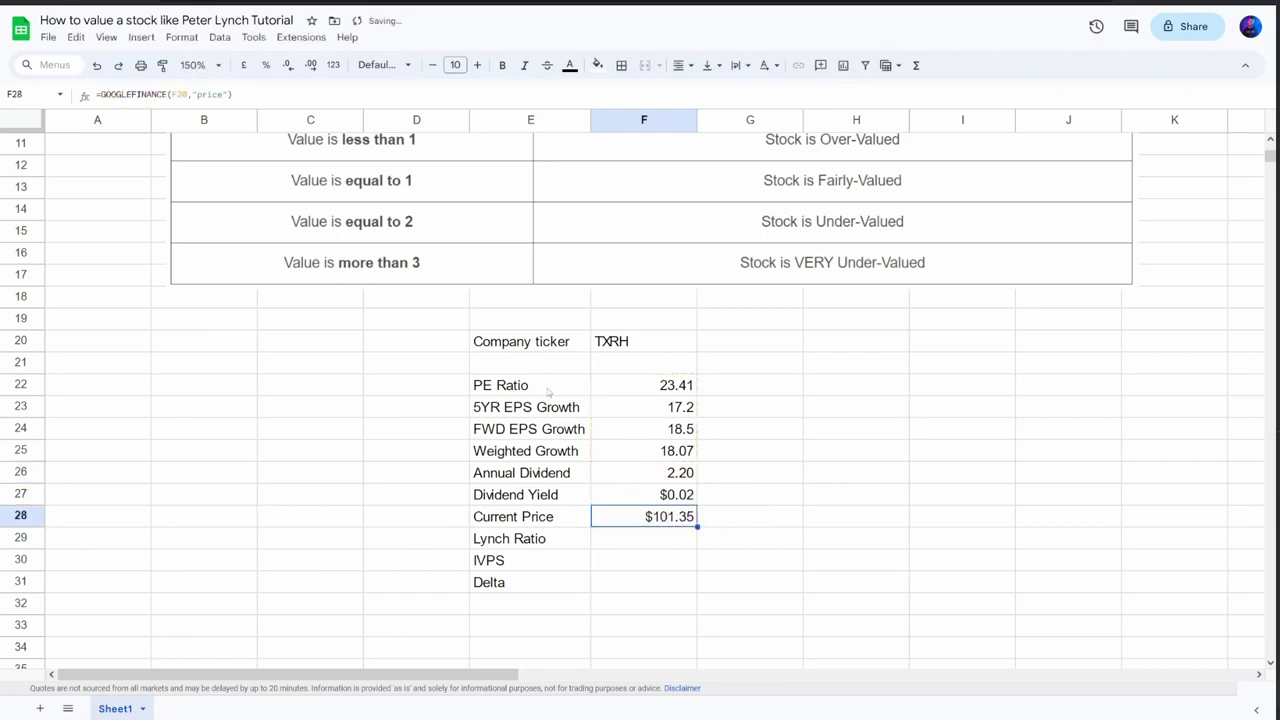
{"action": "key", "text": "Up"}
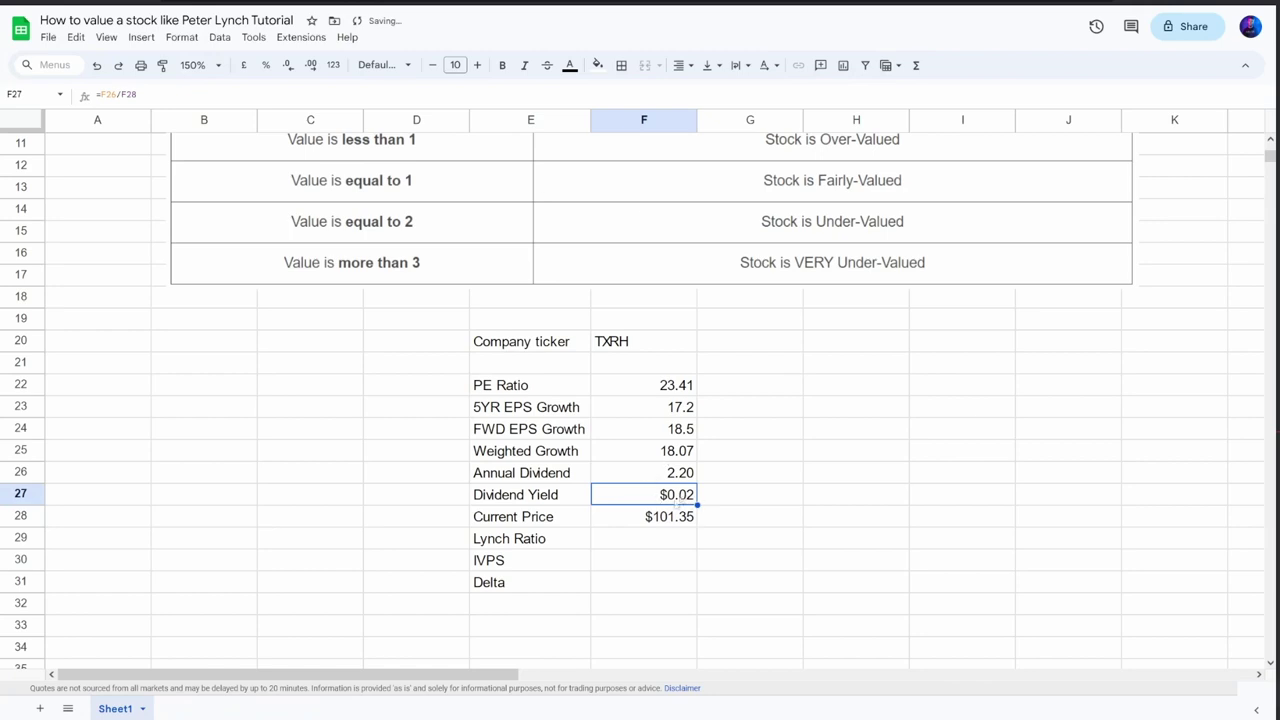
{"action": "left_click", "coordinate": [268, 66]}
Begin a formula in the Lynch Ratio cell F29 and consult the Peter Lynch fair value formula above the table.
{"action": "left_click", "coordinate": [664, 540]}
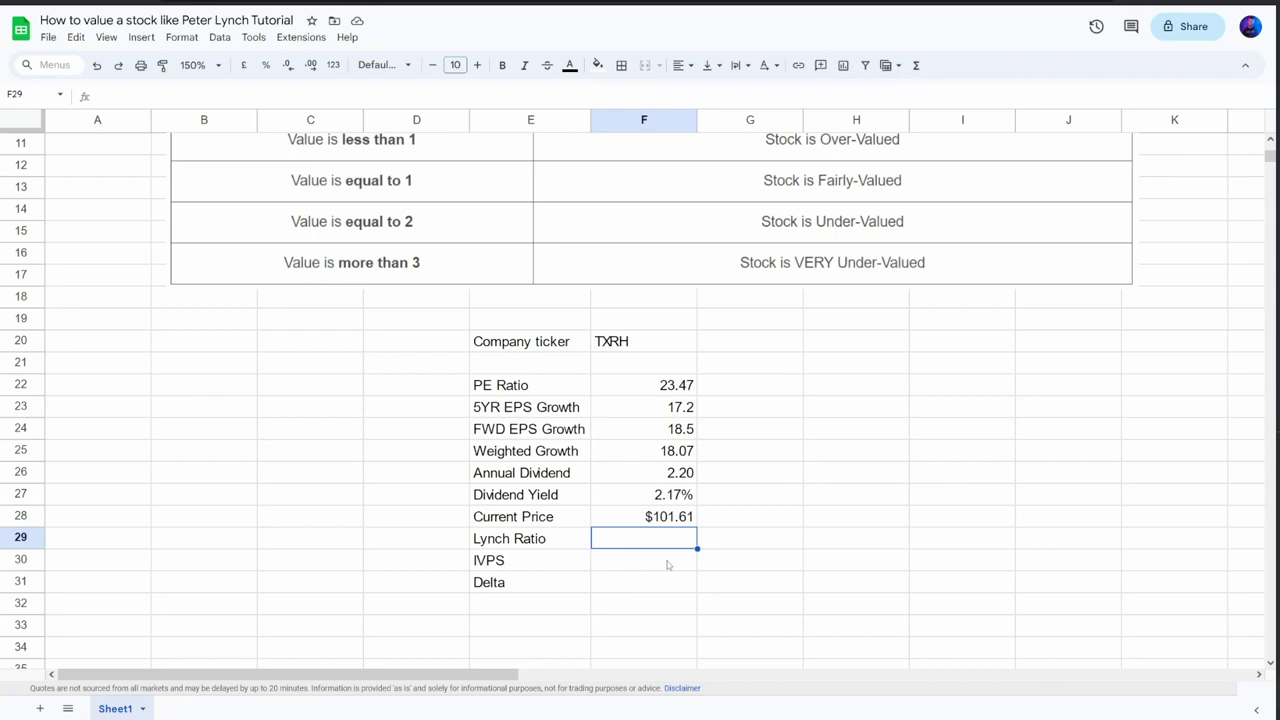
{"action": "type", "text": "="}
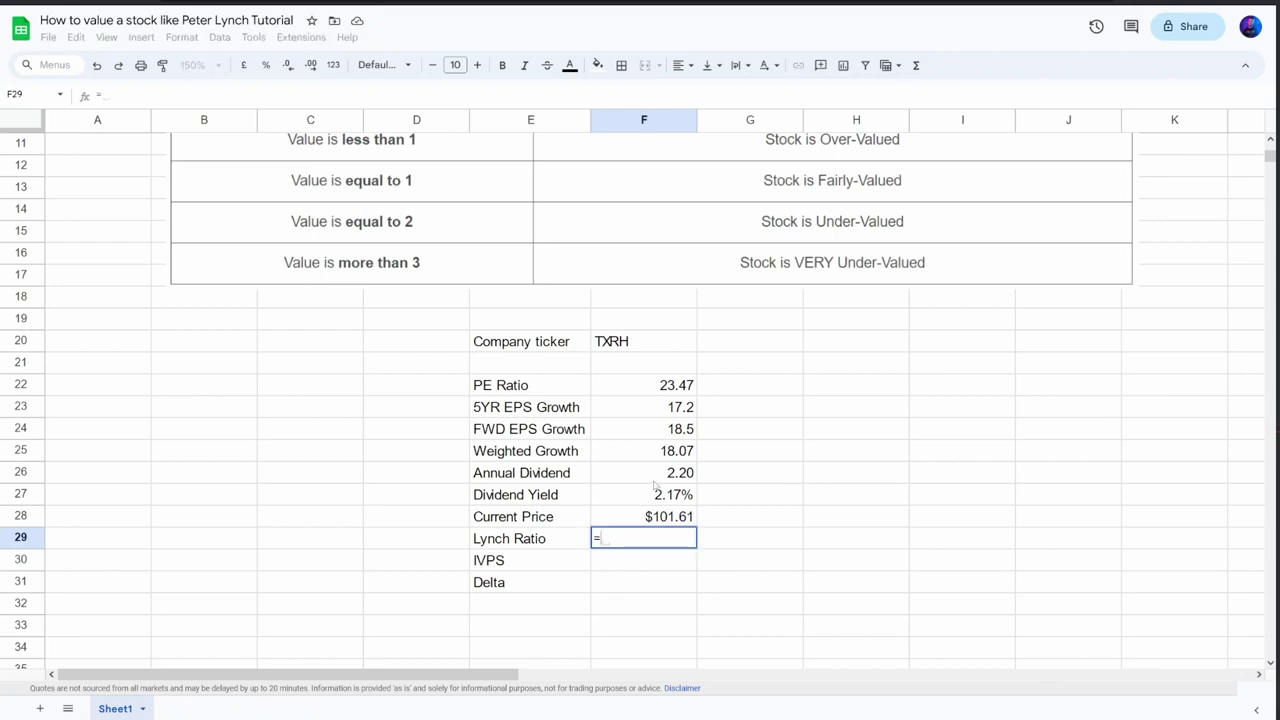
{"action": "scroll", "coordinate": [655, 487], "scroll_direction": "up", "scroll_amount": 5}
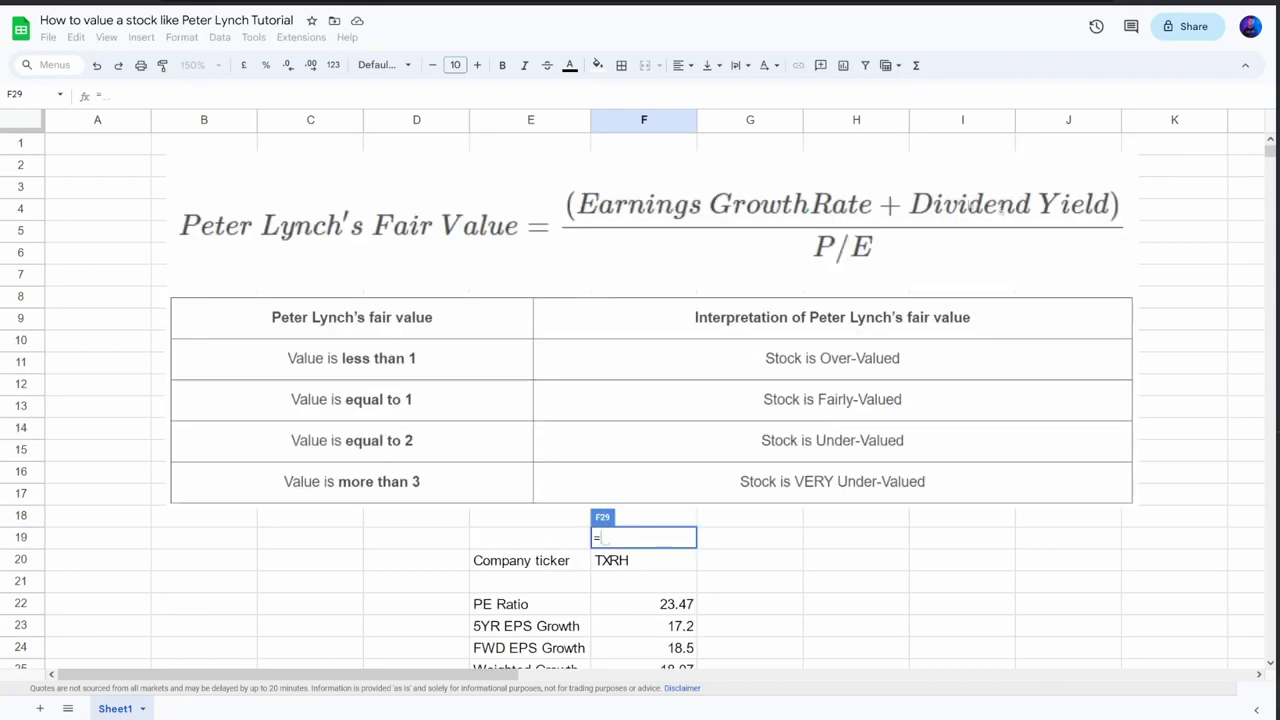
{"action": "scroll", "coordinate": [1000, 280], "scroll_direction": "down", "scroll_amount": 7}
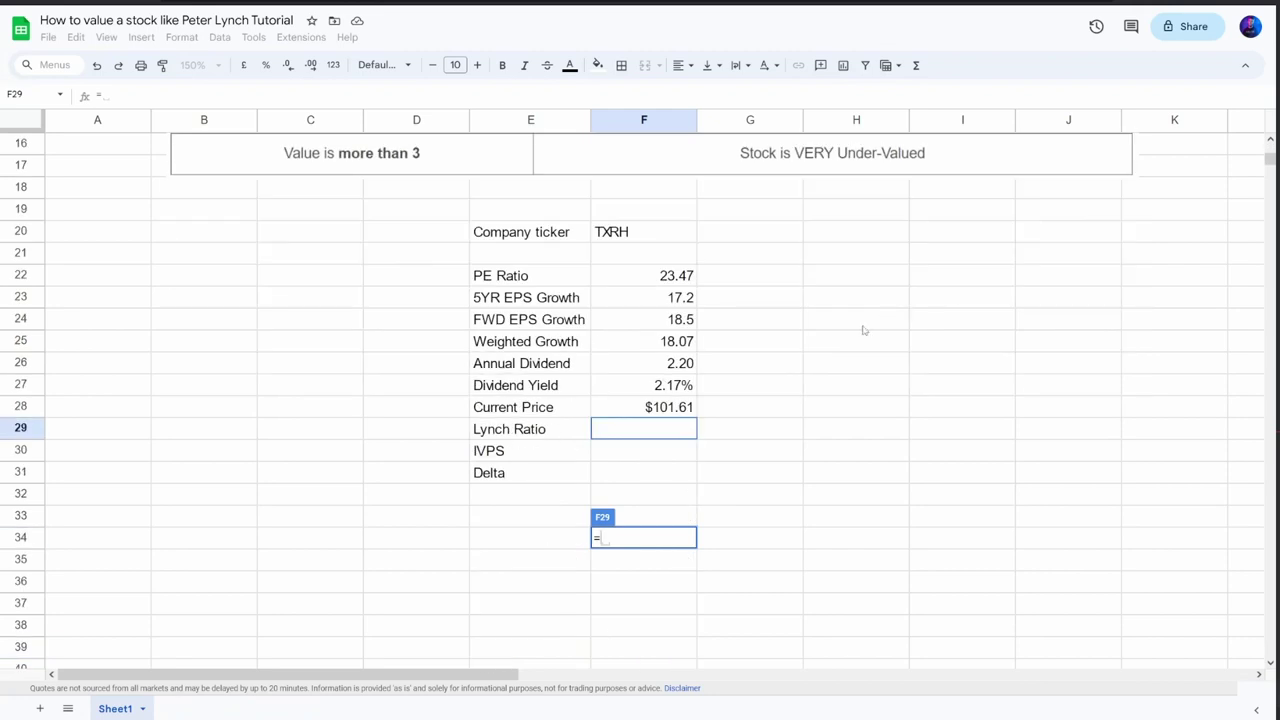
{"action": "left_click", "coordinate": [675, 341]}
{"action": "scroll", "coordinate": [762, 300], "scroll_direction": "up", "scroll_amount": 2}
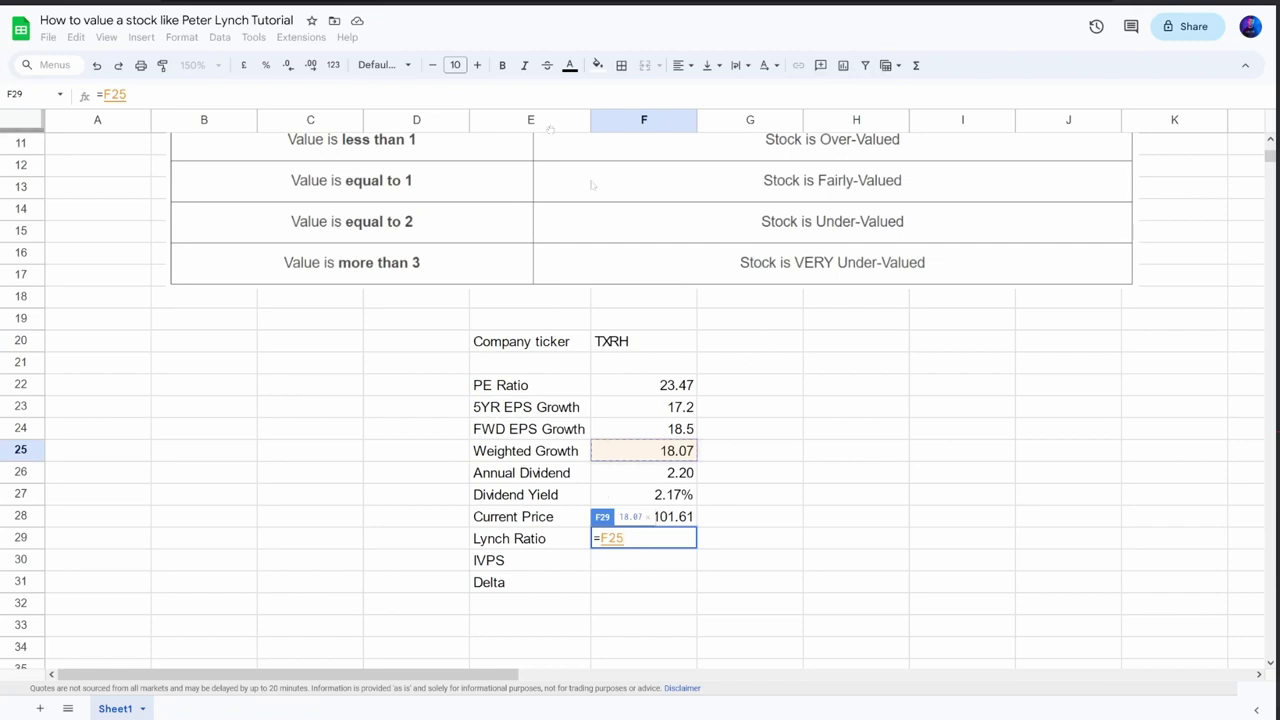
{"action": "left_click", "coordinate": [130, 96]}
{"action": "key", "text": "BackSpace"}
{"action": "key", "text": "BackSpace"}
{"action": "key", "text": "BackSpace"}
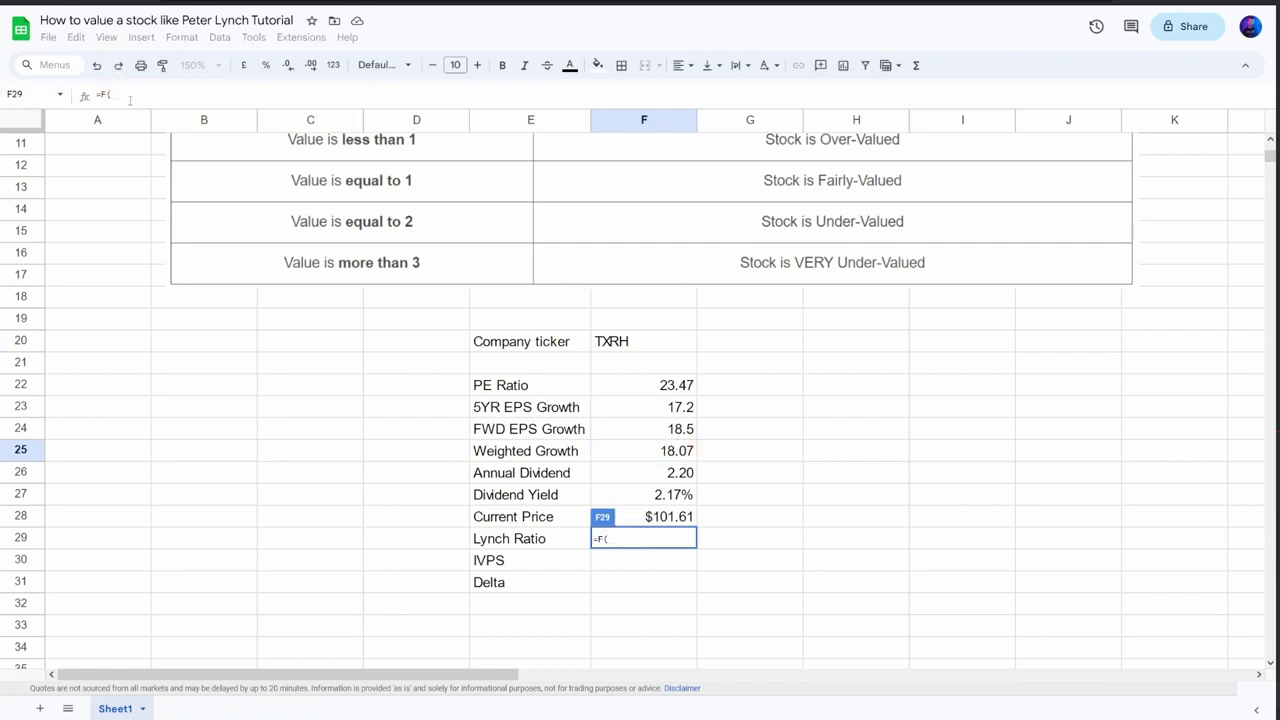
Complete the Lynch Ratio formula in F29 as =(F25+F27)/F22, adding growth and dividend yield and dividing by the PE Ratio.
{"action": "type", "text": "("}
{"action": "left_click", "coordinate": [665, 456]}
{"action": "type", "text": "+"}
{"action": "left_click", "coordinate": [640, 500]}
{"action": "type", "text": ")/"}
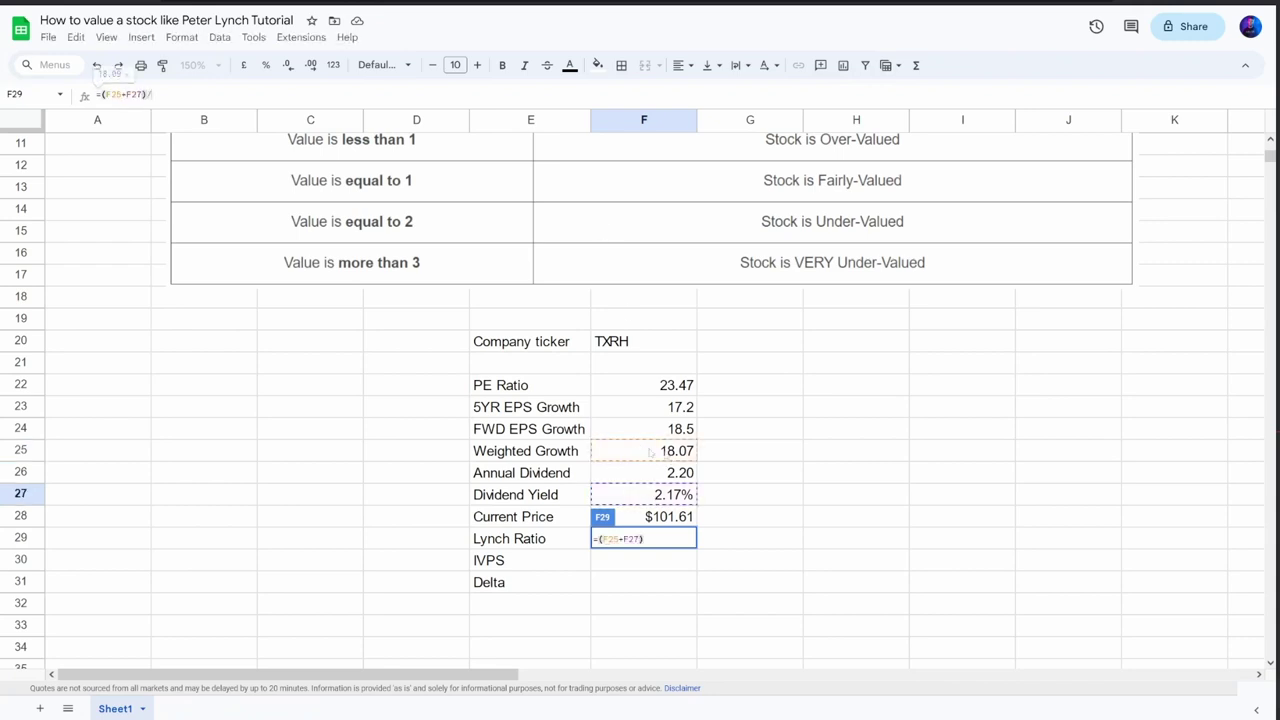
{"action": "left_click", "coordinate": [665, 390]}
{"action": "key", "text": "Return"}
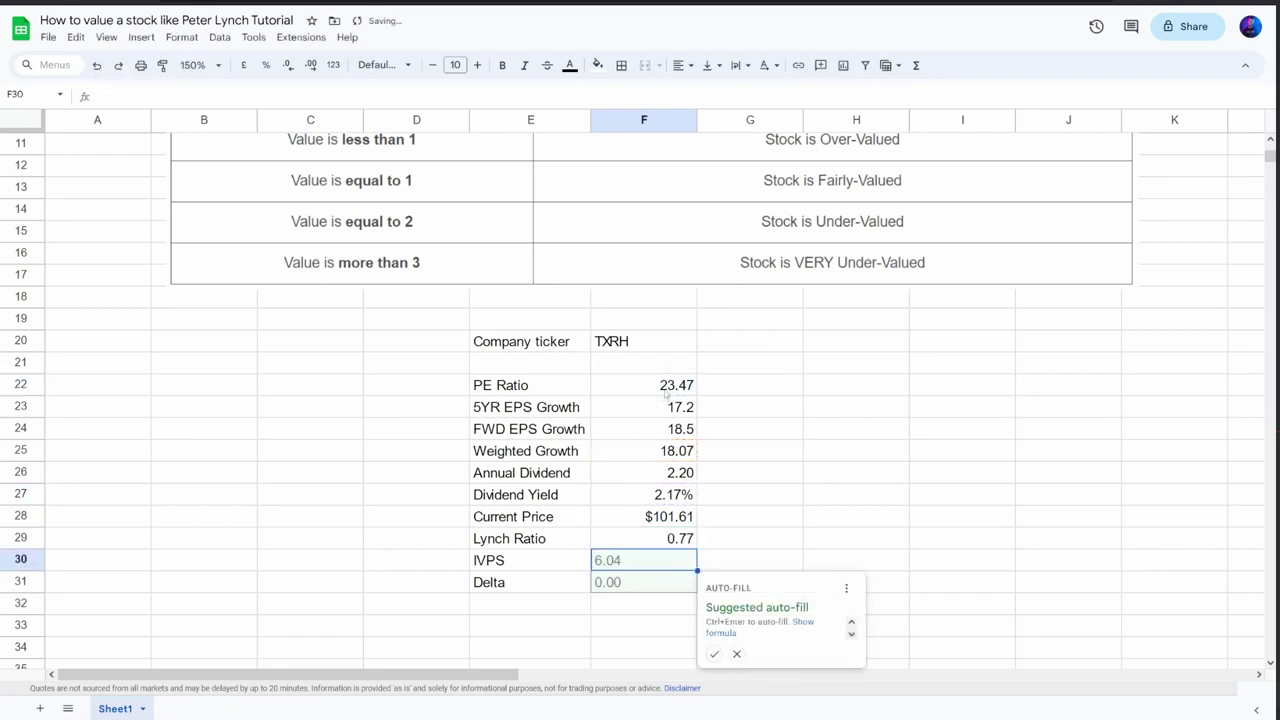
Calculate the IVPS in F30 by multiplying the Current Price by the Lynch Ratio with =F28*F29.
{"action": "left_click", "coordinate": [636, 540]}
{"action": "left_click", "coordinate": [655, 566]}
{"action": "type", "text": "="}
{"action": "left_click", "coordinate": [668, 536]}
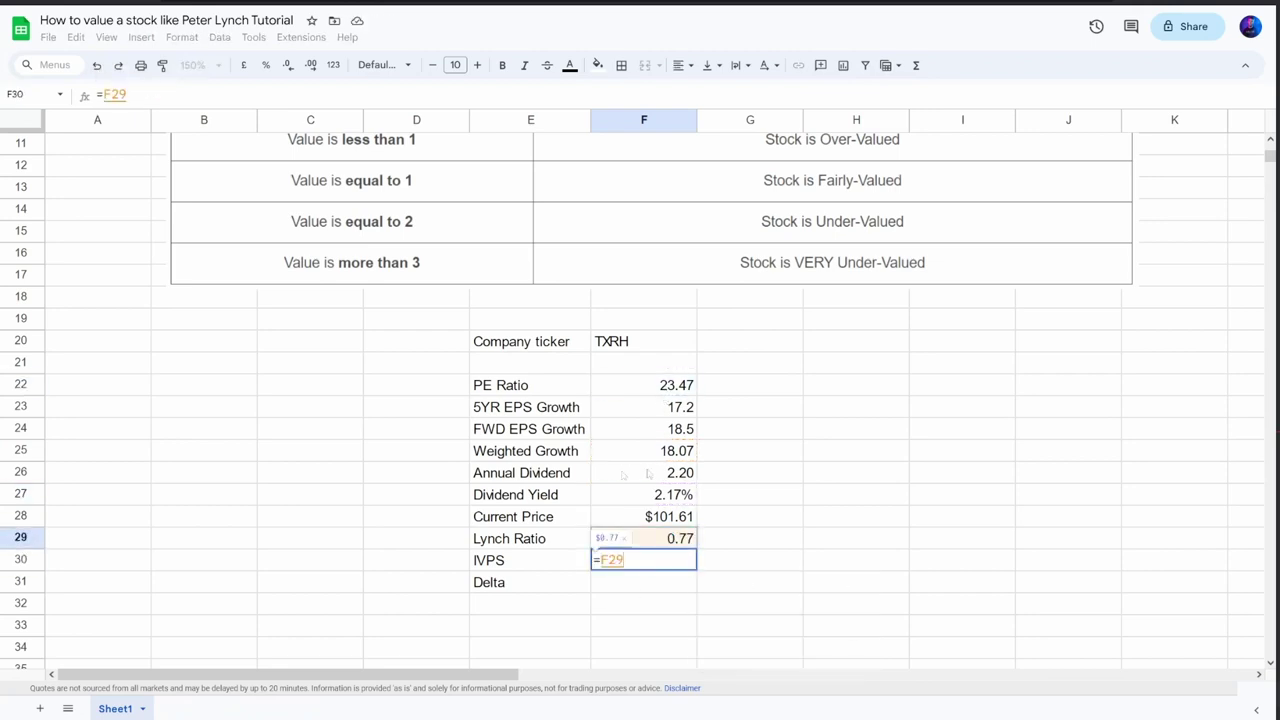
{"action": "left_click", "coordinate": [666, 522]}
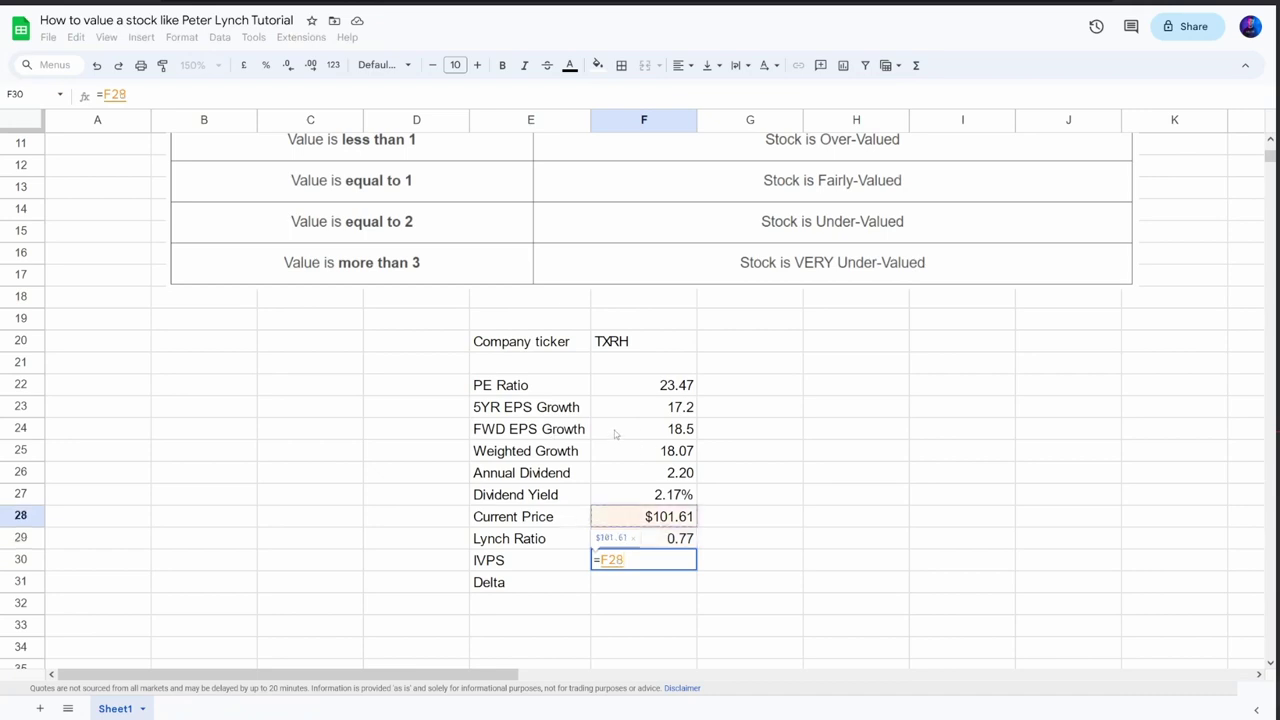
{"action": "type", "text": "*"}
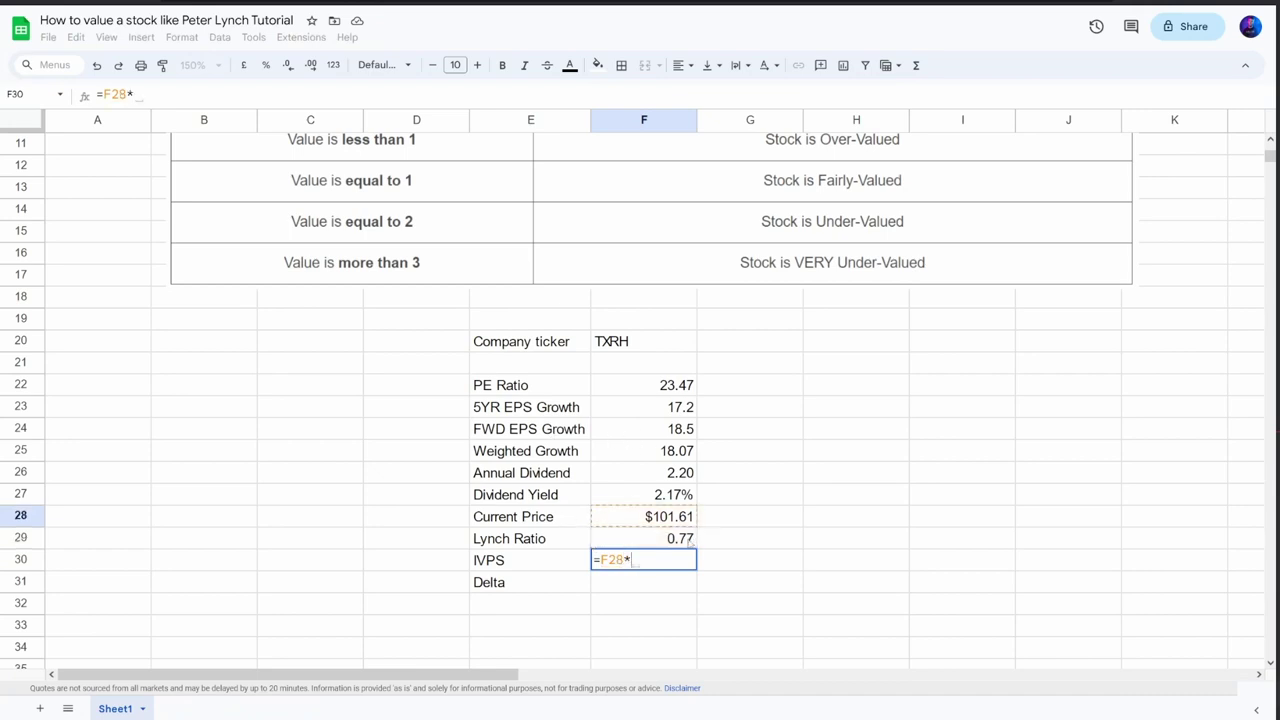
{"action": "left_click", "coordinate": [681, 539]}
{"action": "key", "text": "Return"}
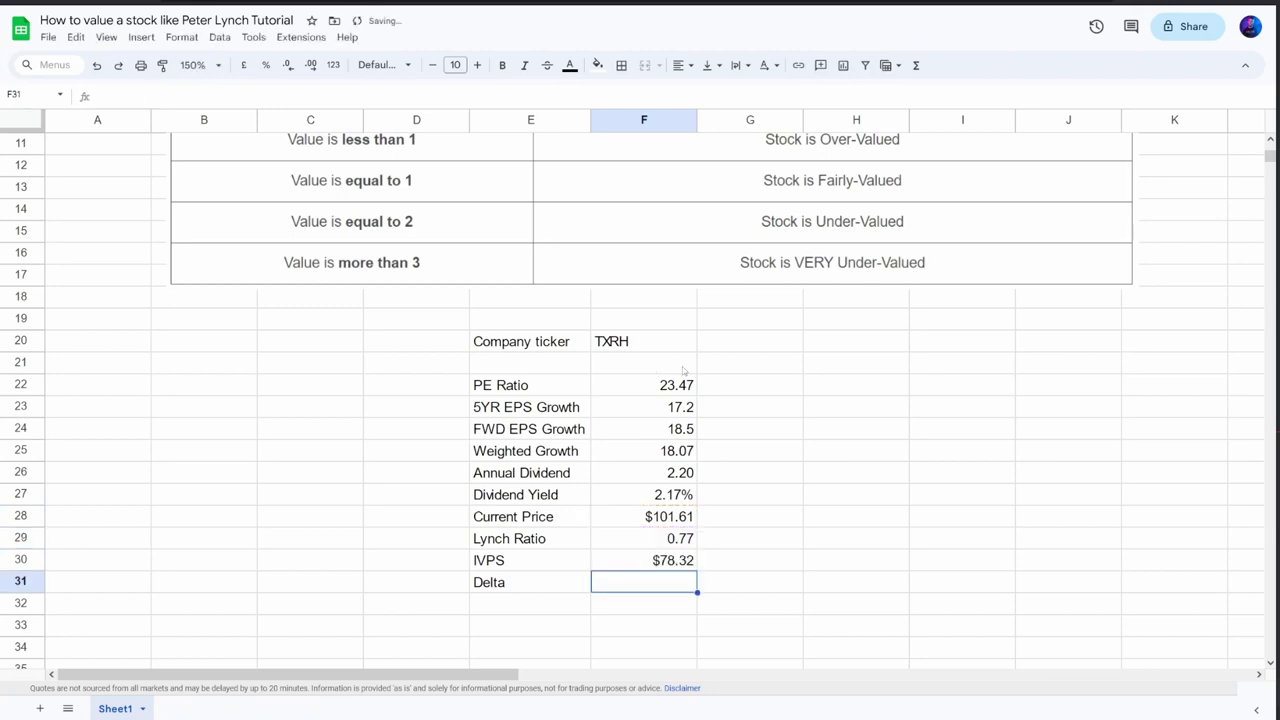
{"action": "key", "text": "Up"}
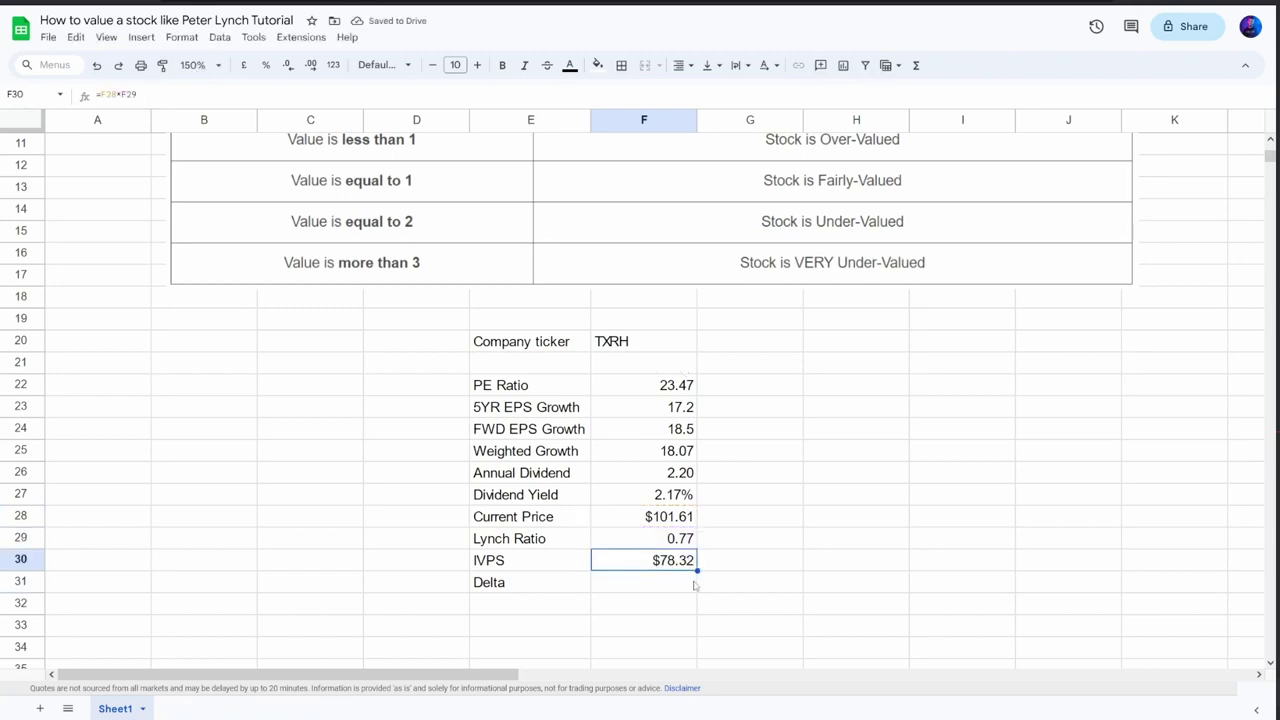
Calculate the Delta in F31 as =F30/F28-1 and format it as a percentage.
{"action": "left_click", "coordinate": [693, 584]}
{"action": "type", "text": "="}
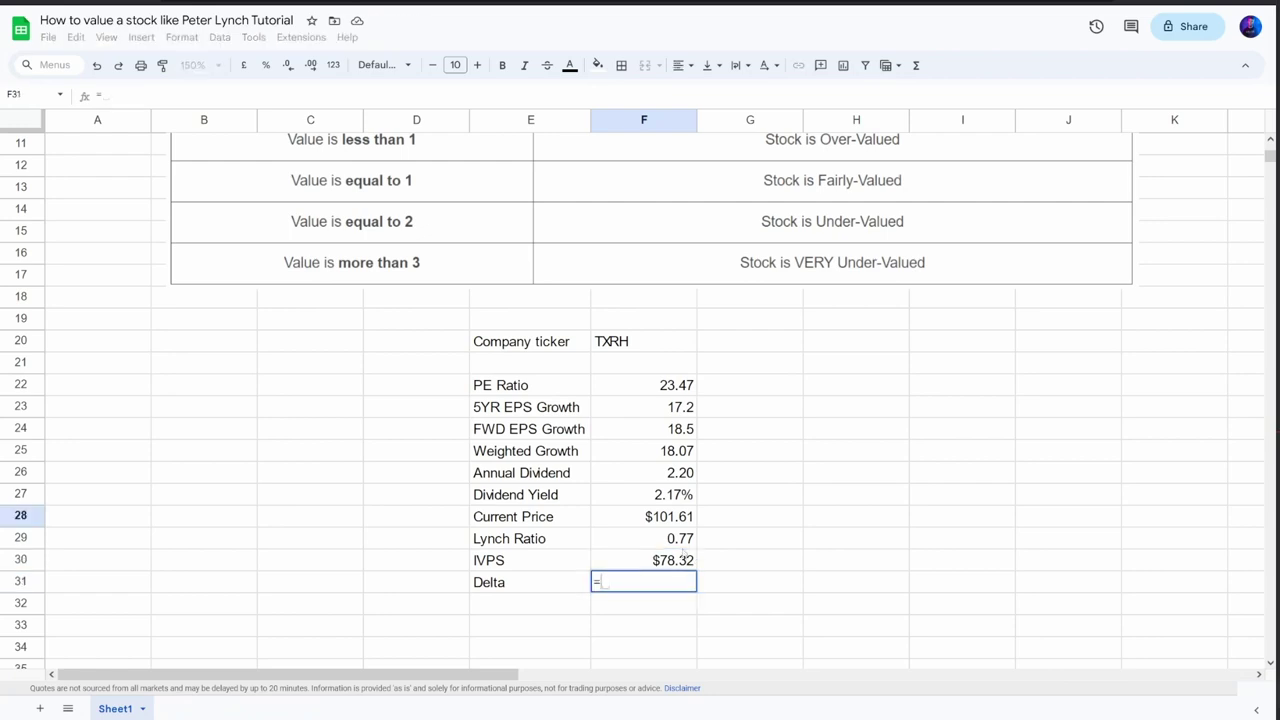
{"action": "left_click", "coordinate": [671, 563]}
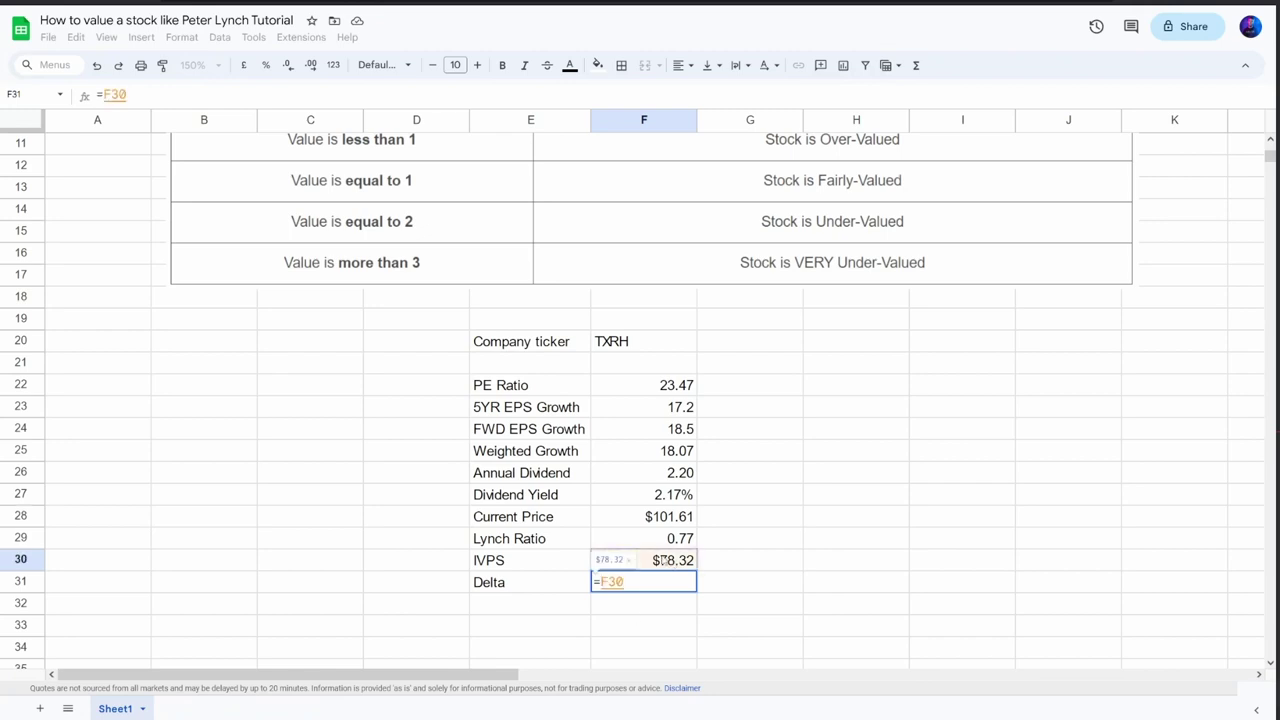
{"action": "type", "text": "/"}
{"action": "left_click", "coordinate": [698, 518]}
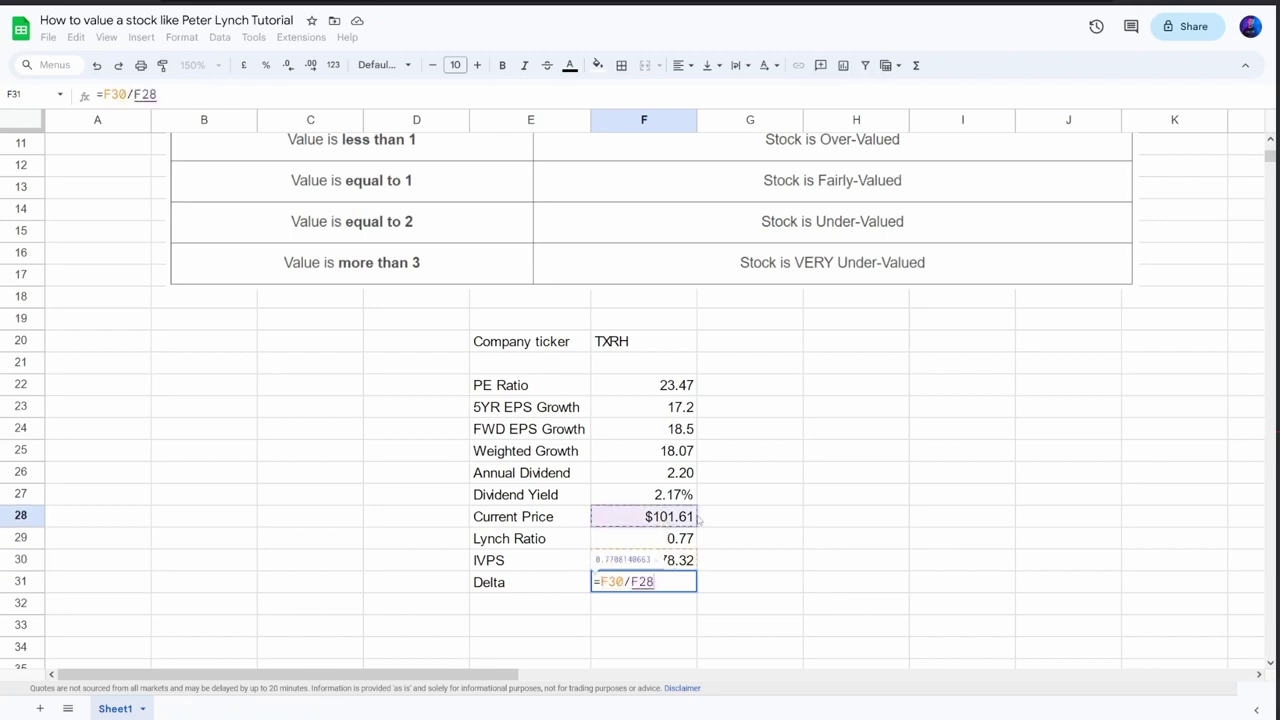
{"action": "type", "text": "-1"}
{"action": "key", "text": "Return"}
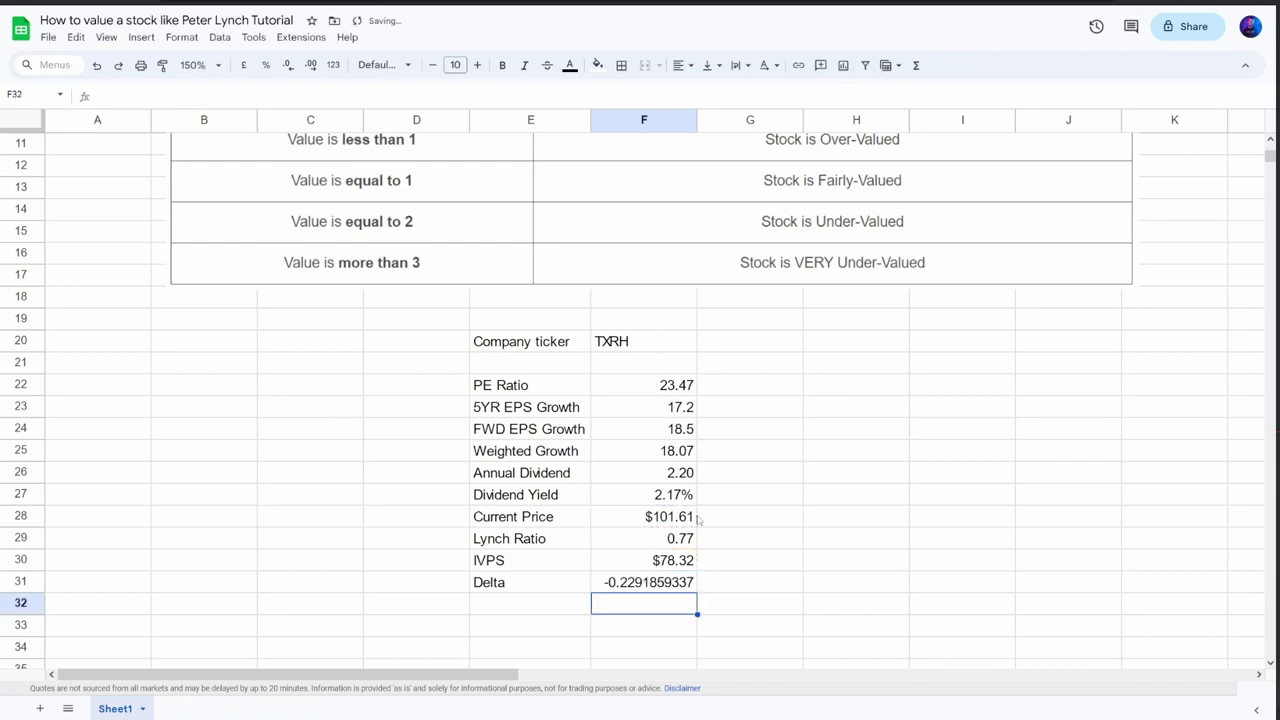
{"action": "key", "text": "Up"}
{"action": "left_click", "coordinate": [265, 65]}
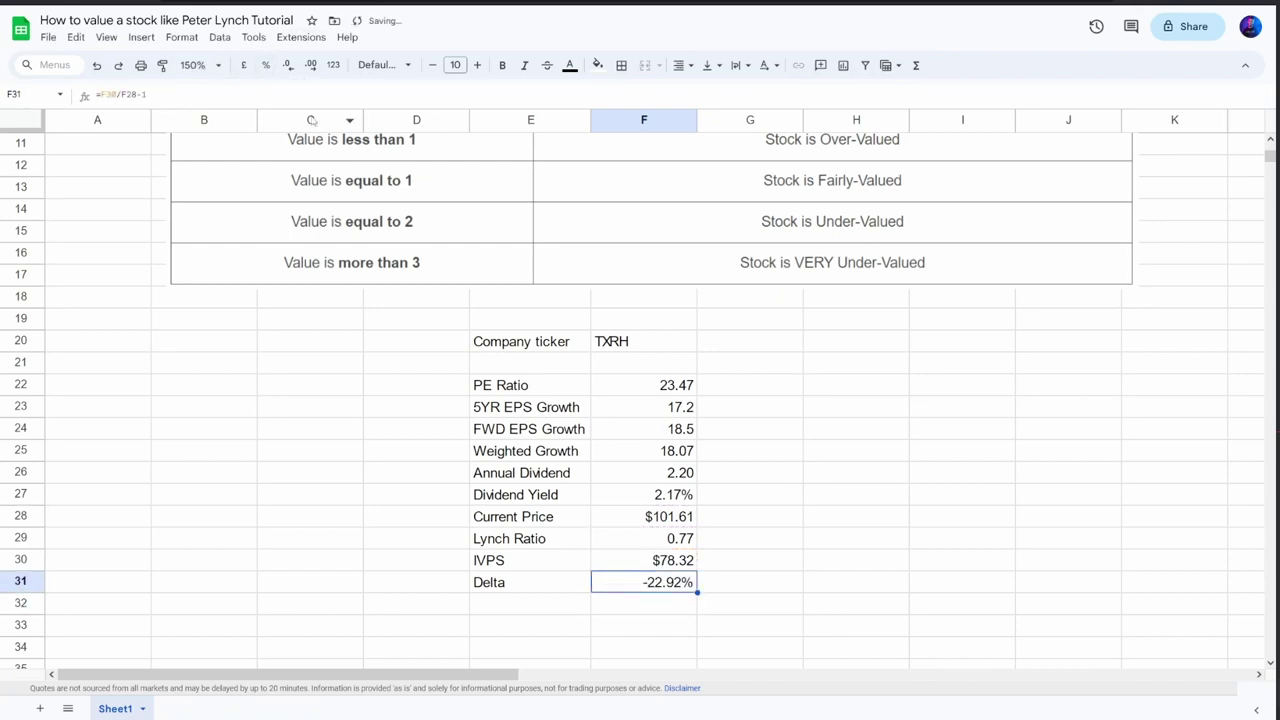
Change the company ticker in F20 to AAPL to test the template and check the Delta.
{"action": "left_click", "coordinate": [668, 349]}
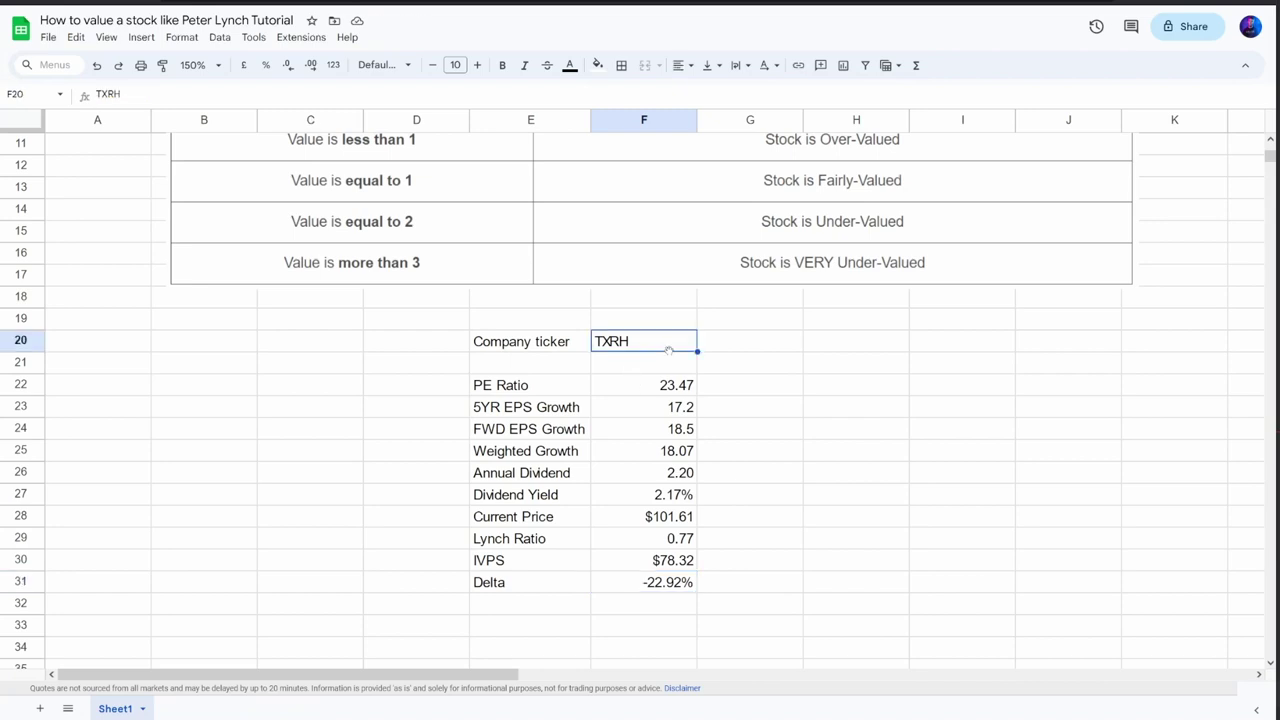
{"action": "type", "text": "AAPL"}
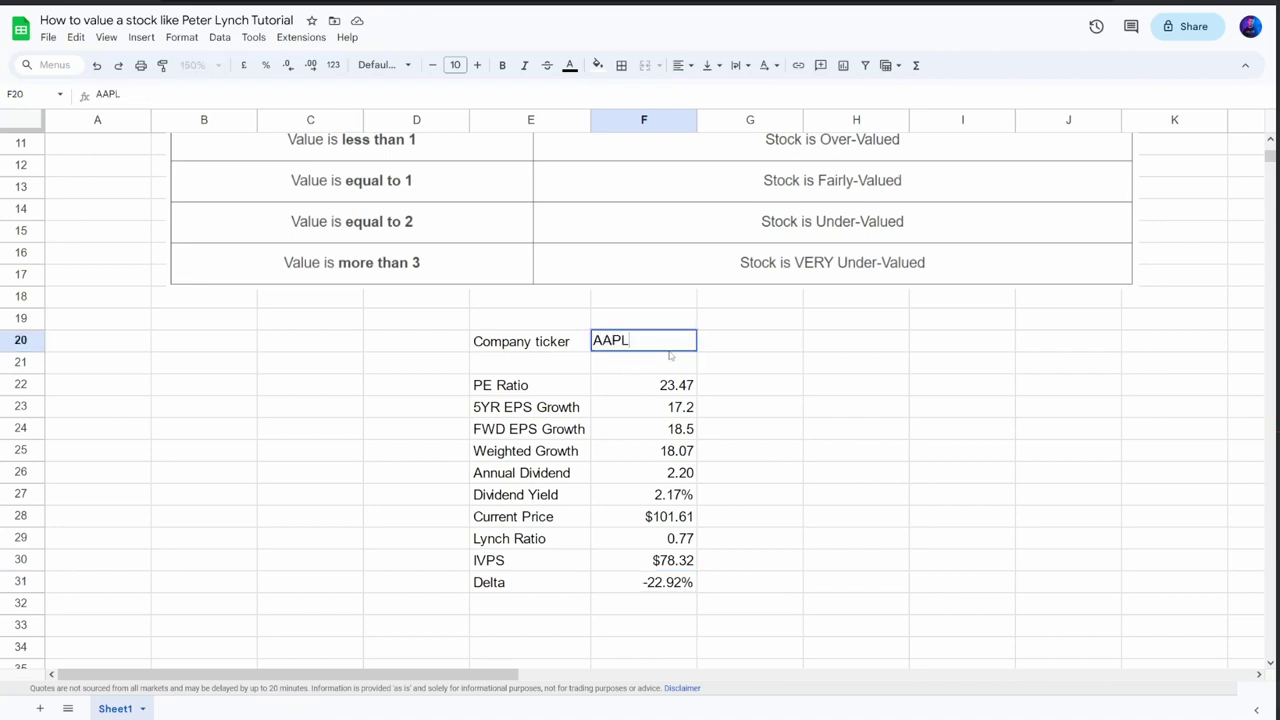
{"action": "key", "text": "Return"}
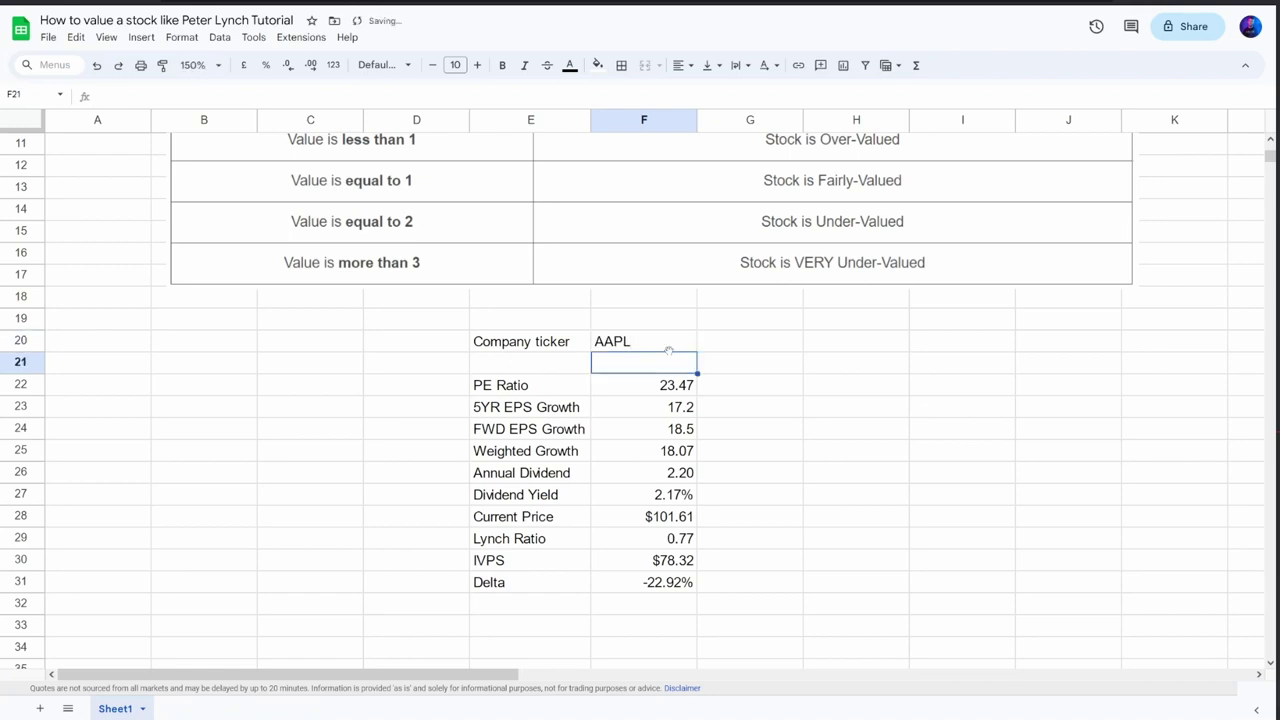
{"action": "left_click", "coordinate": [668, 350]}
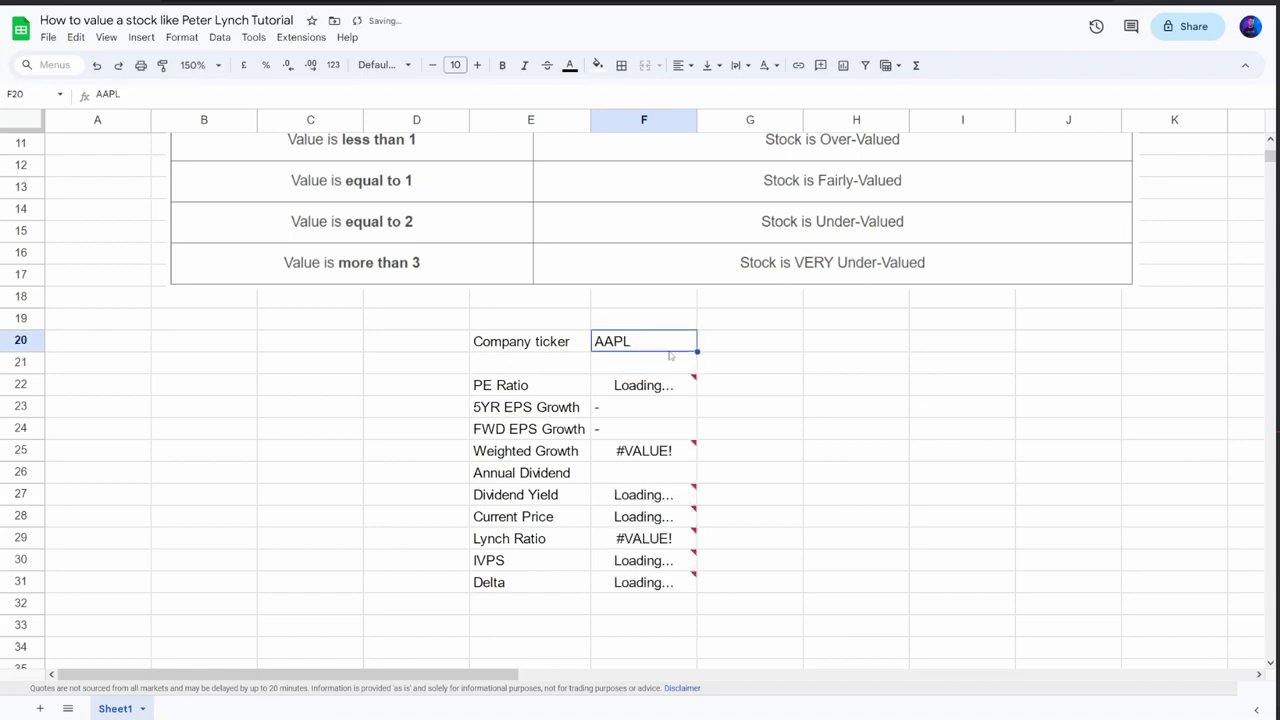
{"action": "left_click", "coordinate": [684, 586]}
Test the template with Microsoft by changing the company ticker in F20 to MSFT.
{"action": "left_click", "coordinate": [614, 348]}
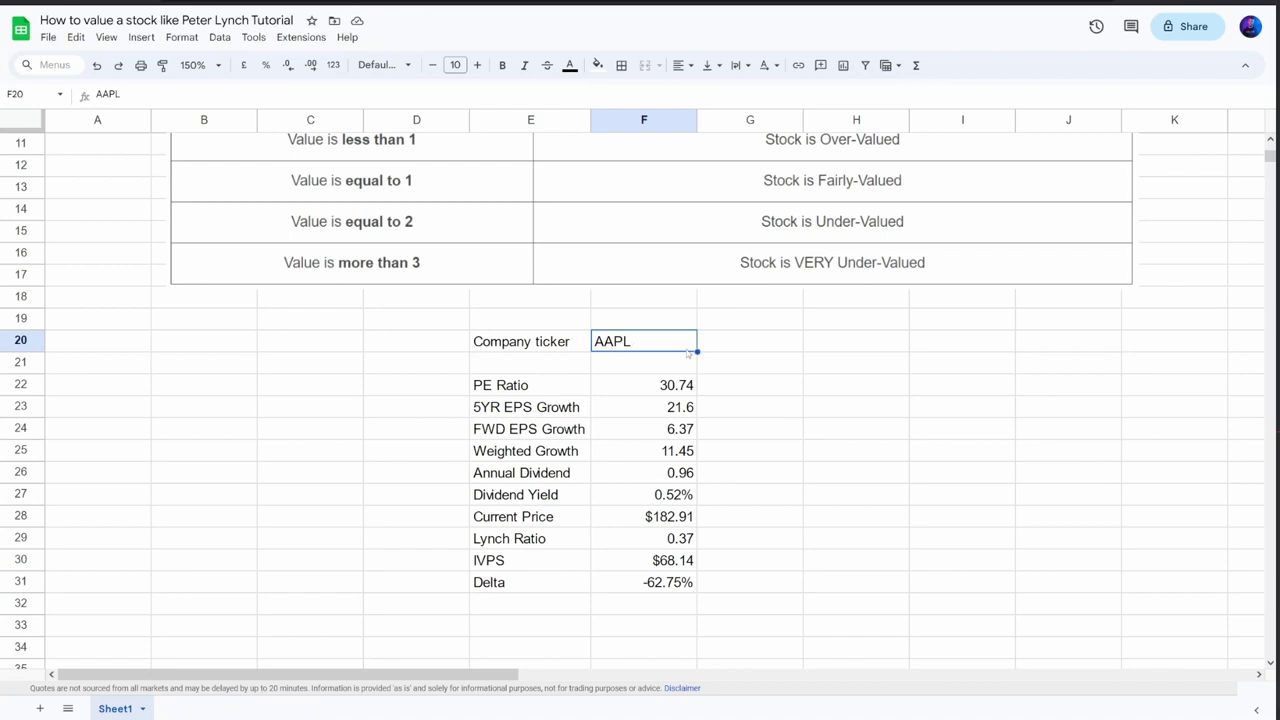
{"action": "type", "text": "MSFT"}
{"action": "key", "text": "Return"}
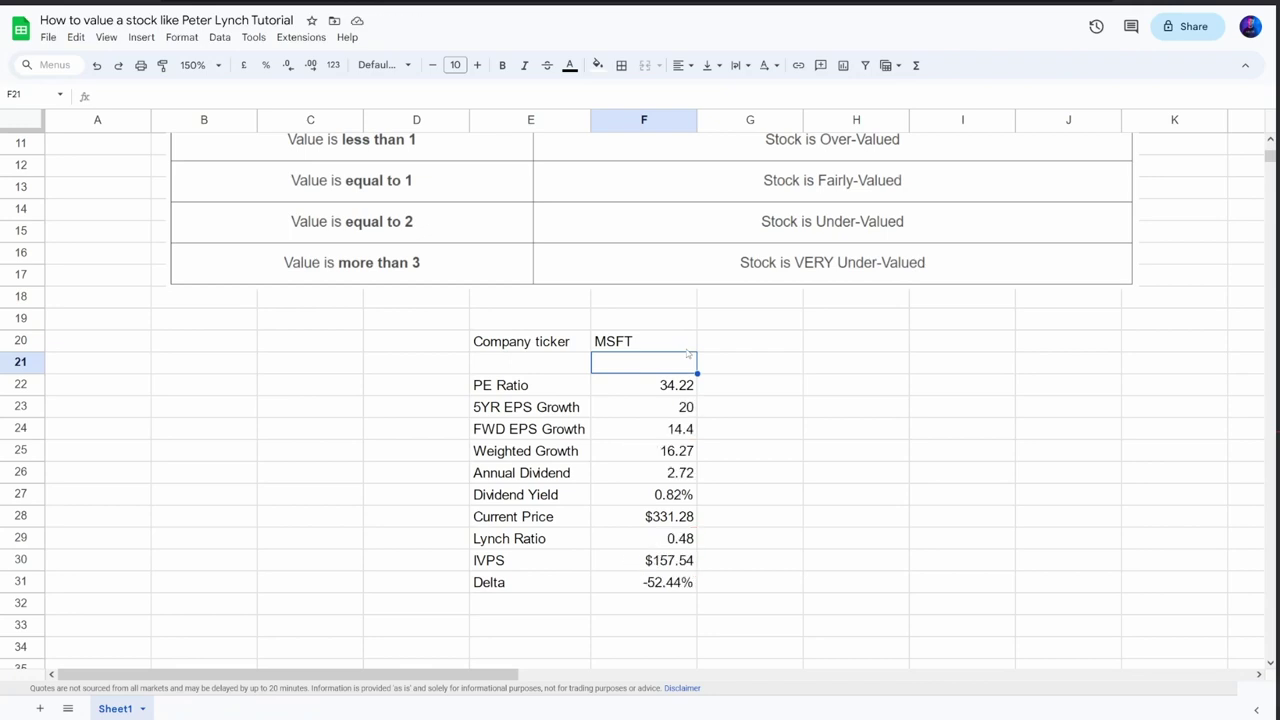
Set the company ticker in F20 to RICK and check the Delta in F31.
{"action": "left_click", "coordinate": [688, 350]}
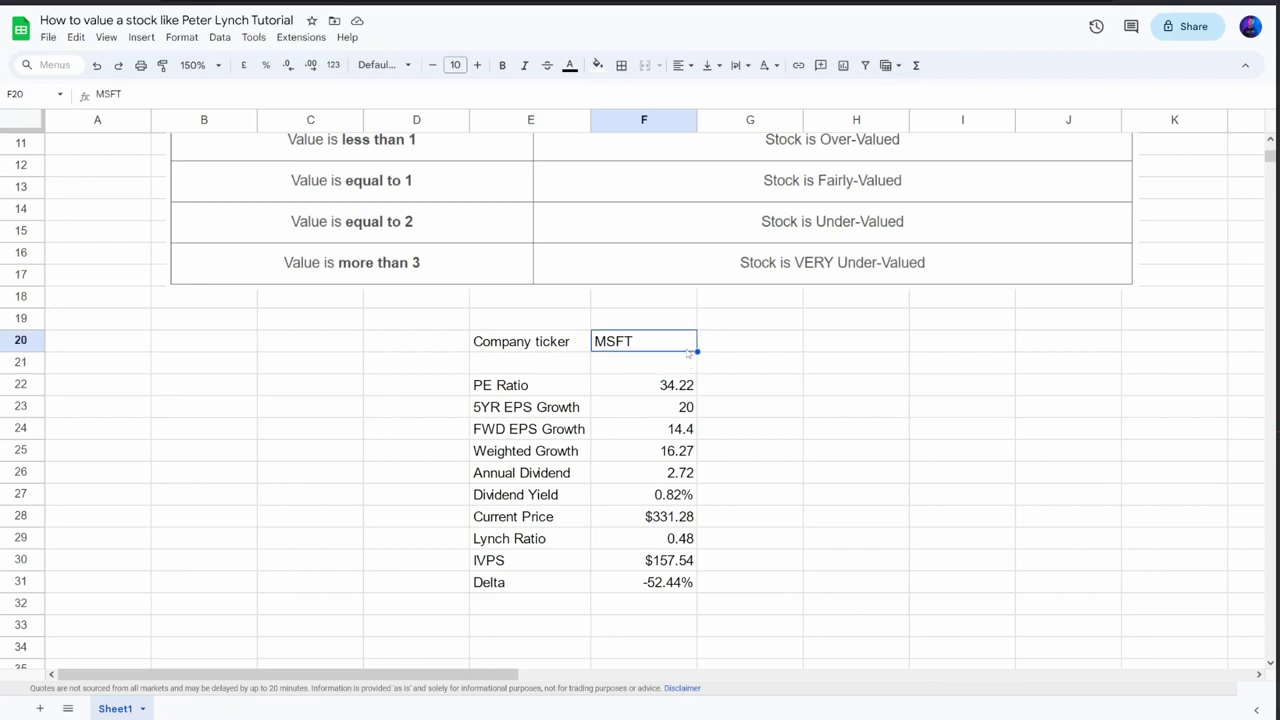
{"action": "type", "text": "RICK"}
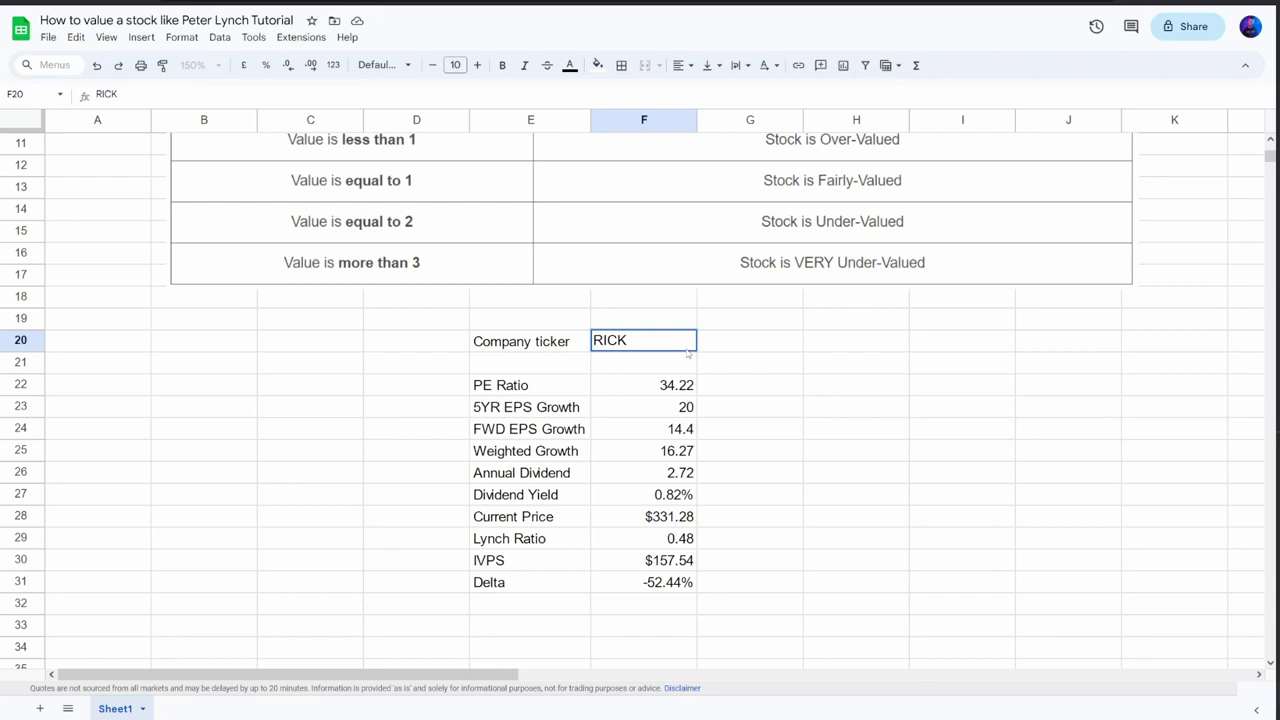
{"action": "key", "text": "Return"}
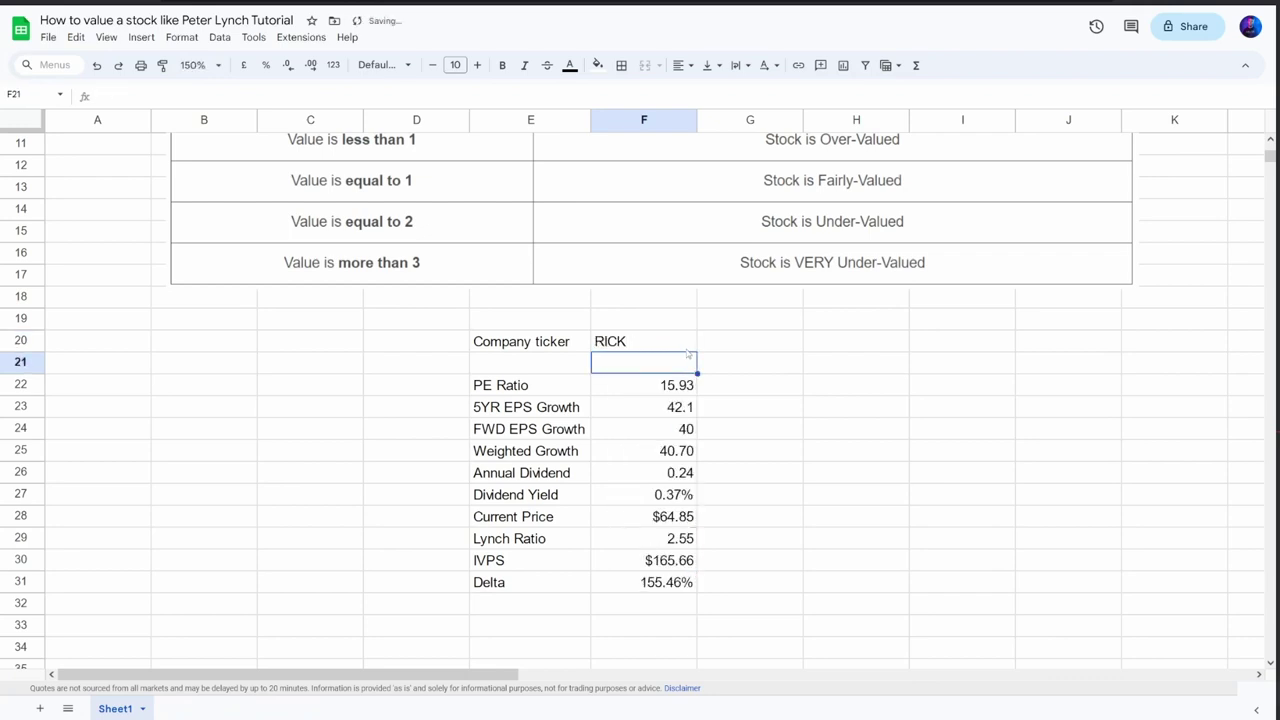
{"action": "left_click", "coordinate": [677, 588]}
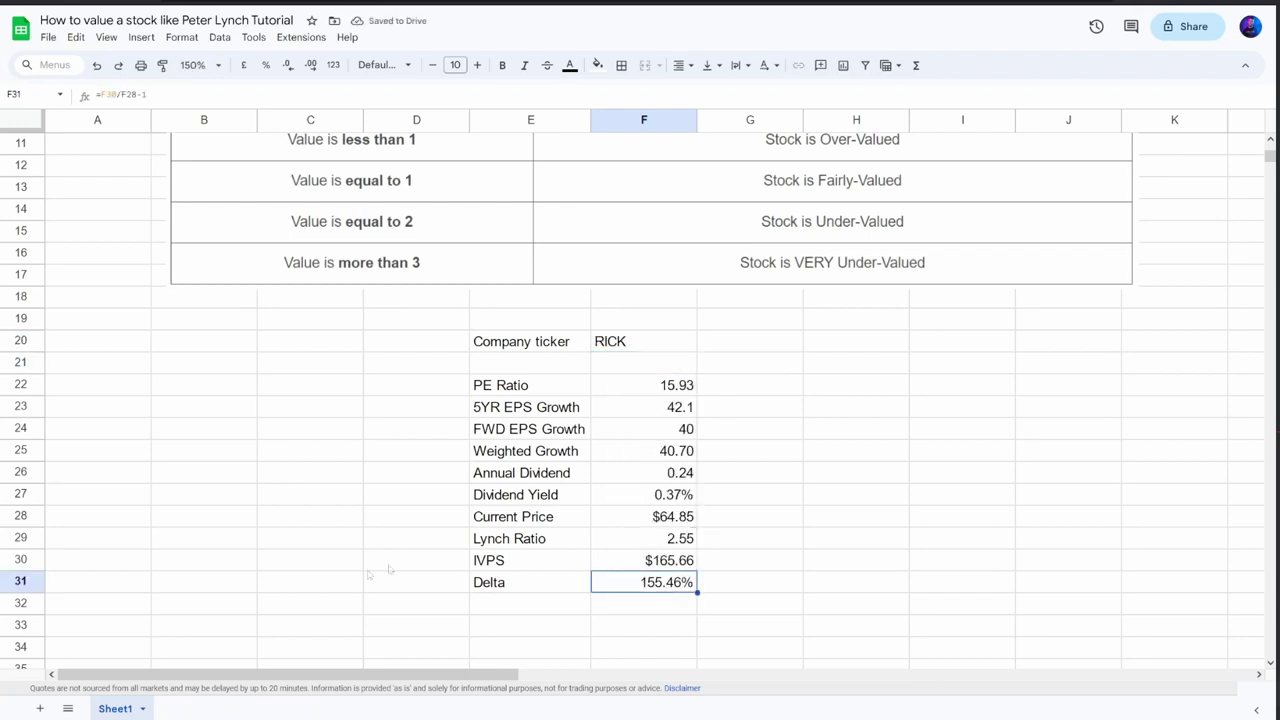